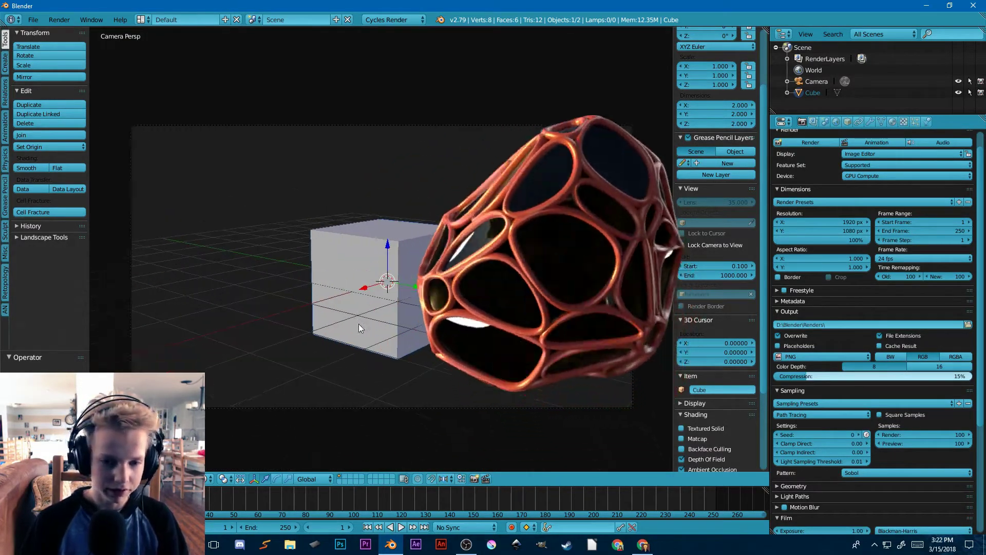
# Add a Subdivision Surface modifier to the cube with its view subdivisions set to 4
pyautogui.moveTo(358, 323); pyautogui.dragTo(438, 277, button='middle')
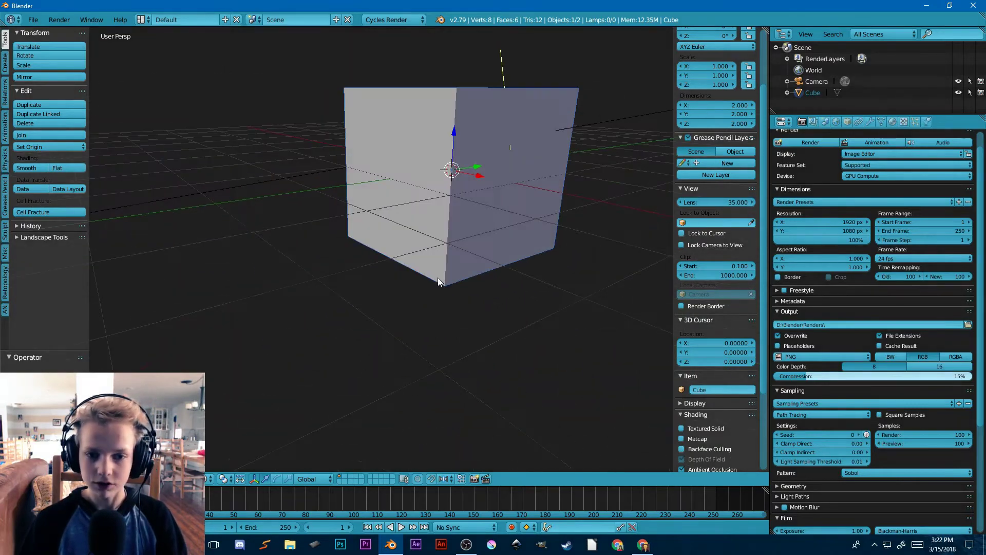
pyautogui.scroll(-6, 521, 228)
pyautogui.scroll(6, 521, 228)
pyautogui.moveTo(511, 218); pyautogui.dragTo(460, 254, button='middle')
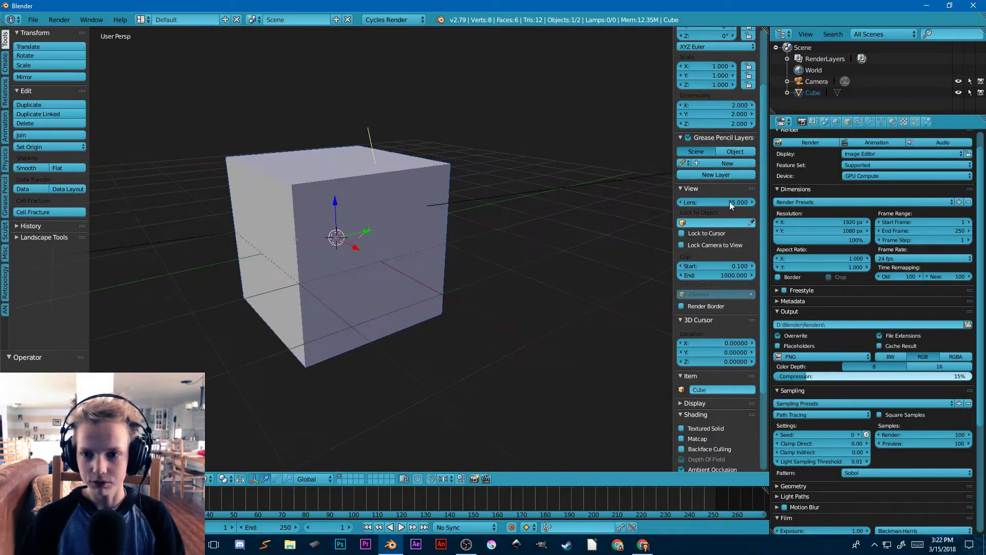
pyautogui.click(869, 122)
pyautogui.click(840, 154)
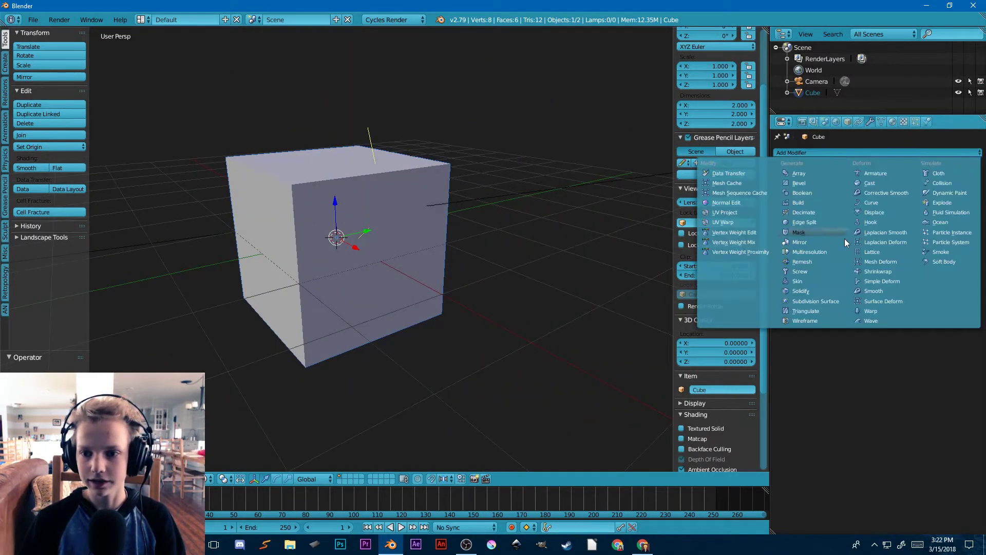
pyautogui.click(816, 302)
pyautogui.click(872, 210)
pyautogui.click(872, 210)
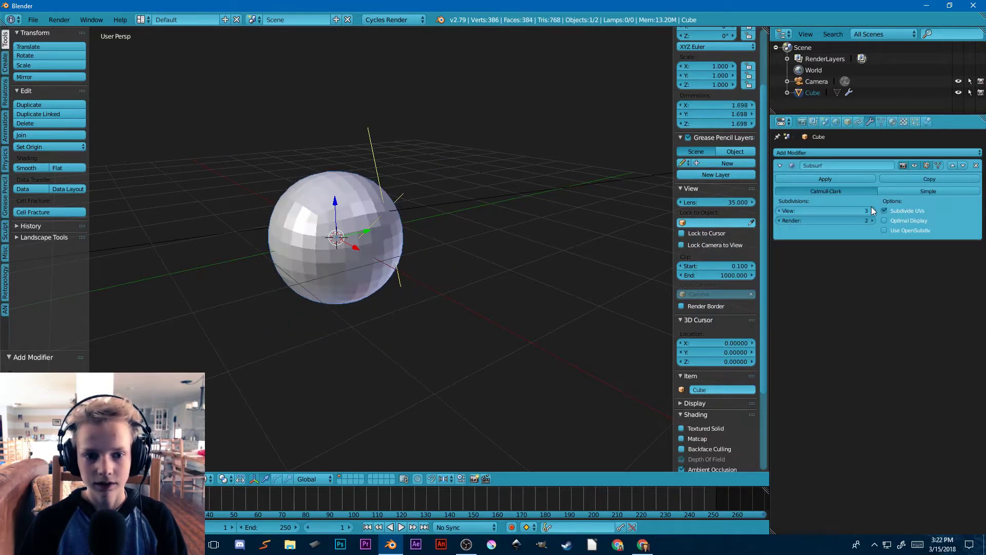
pyautogui.click(827, 179)
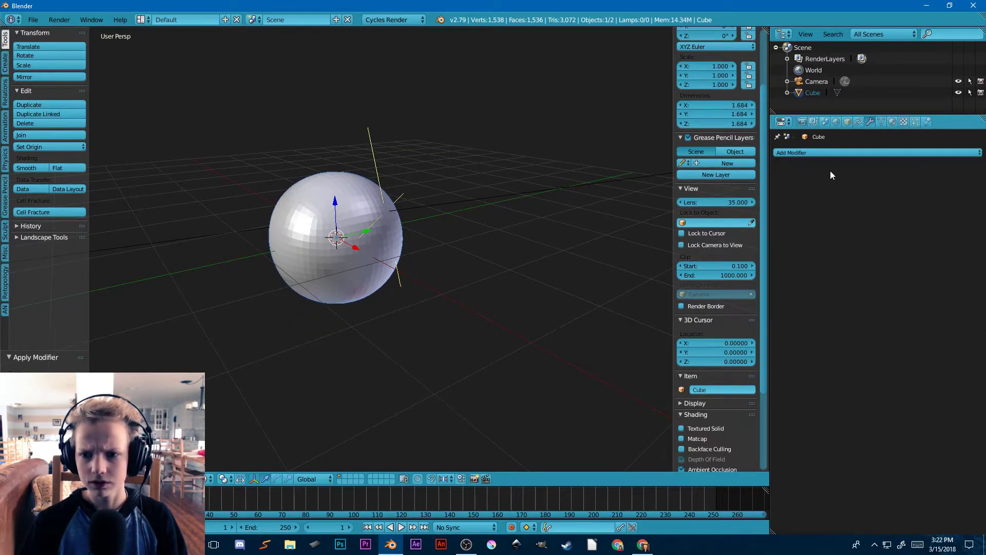
pyautogui.click(812, 152)
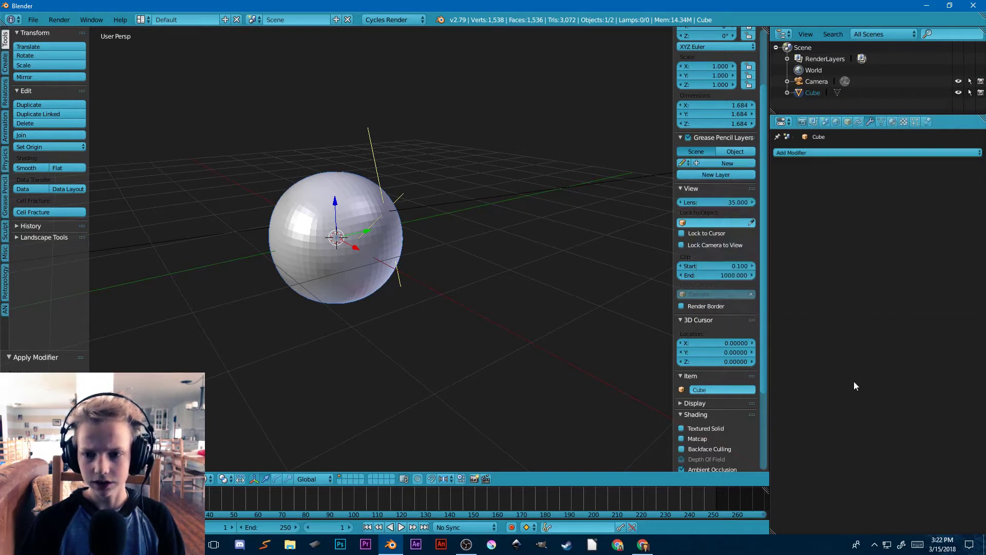
pyautogui.hotkey('ctrl', 'z')
pyautogui.click(793, 153)
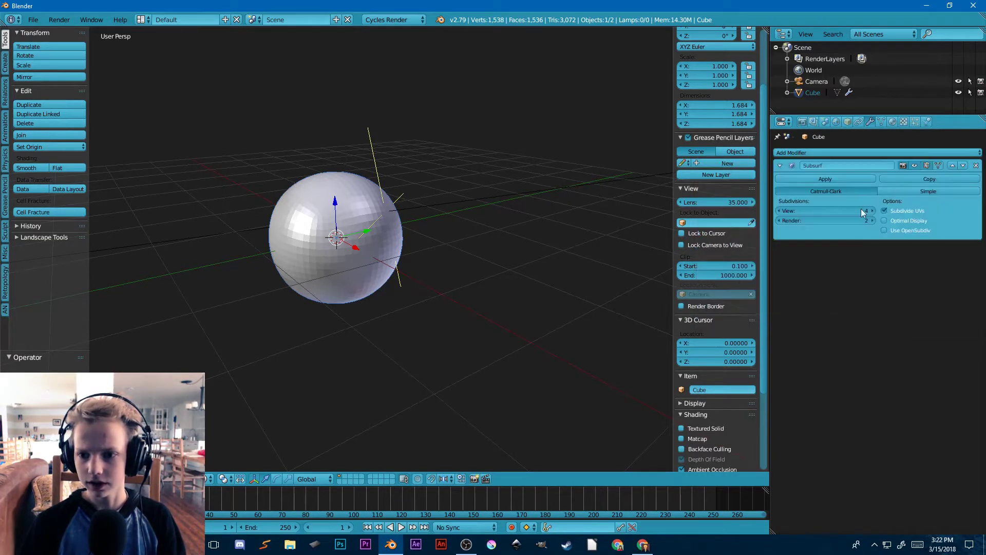
# Set the Subdivision Surface modifier's render subdivisions to 4 and add a Displace modifier to the object
pyautogui.click(872, 221)
pyautogui.click(872, 221)
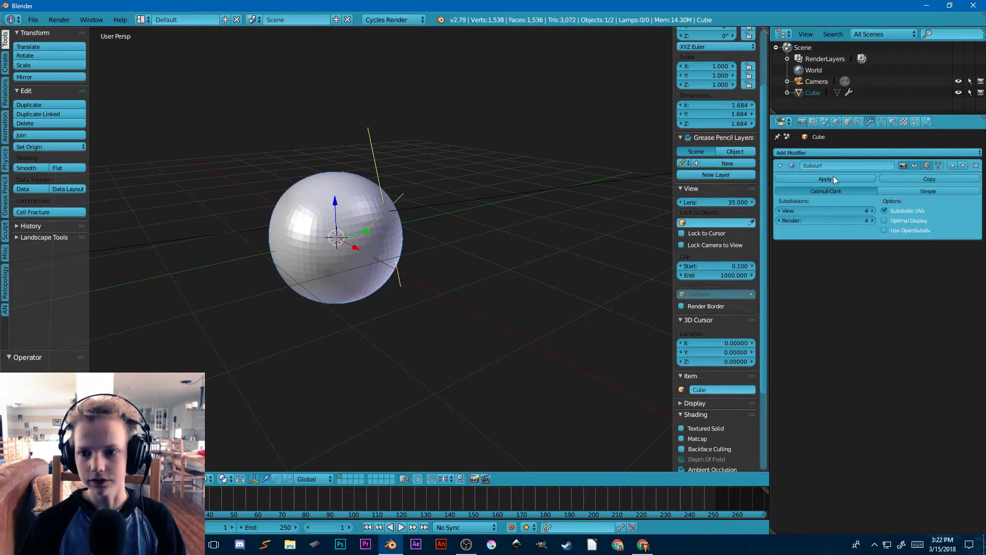
pyautogui.click(816, 154)
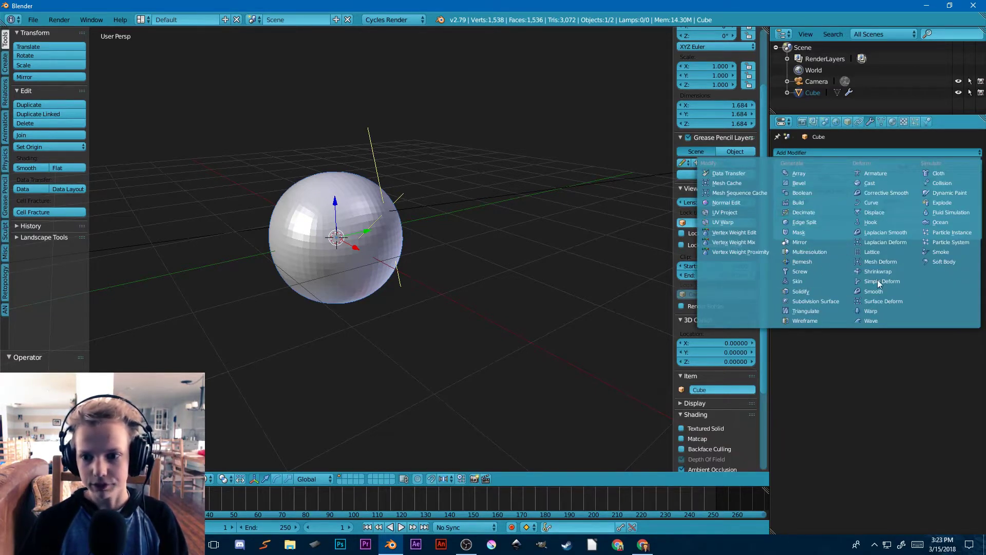
pyautogui.click(871, 213)
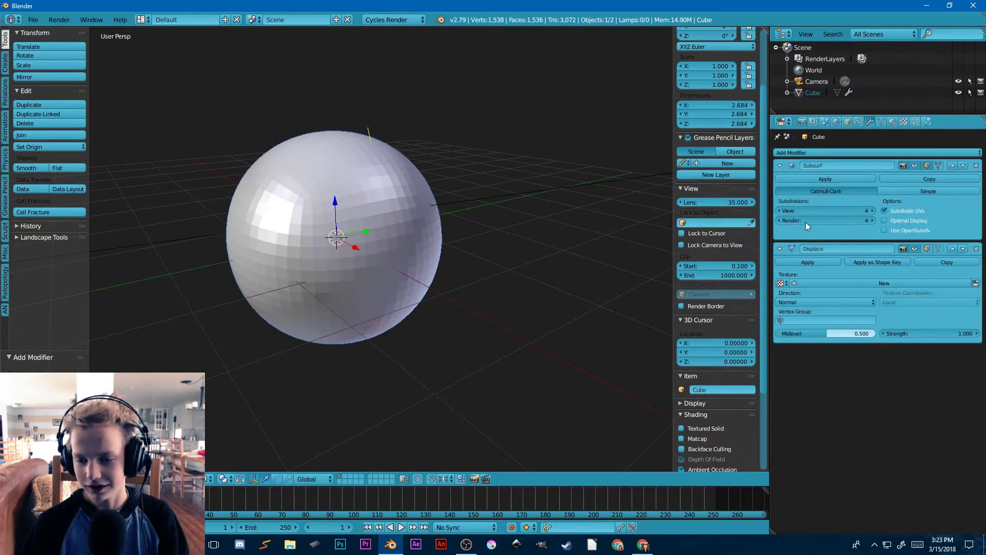
# Create a new texture for the Displace modifier and set its type to Clouds
pyautogui.click(836, 282)
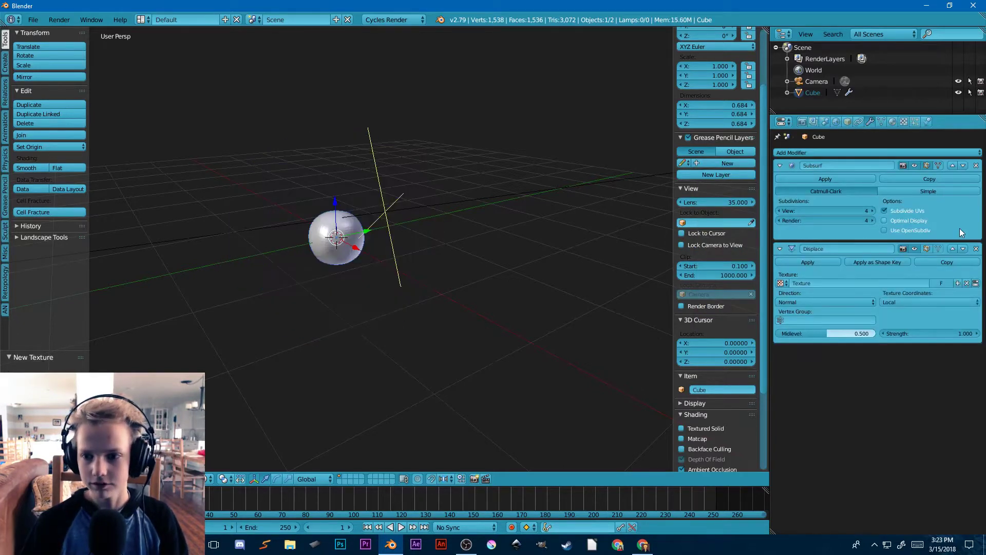
pyautogui.click(975, 283)
pyautogui.click(832, 181)
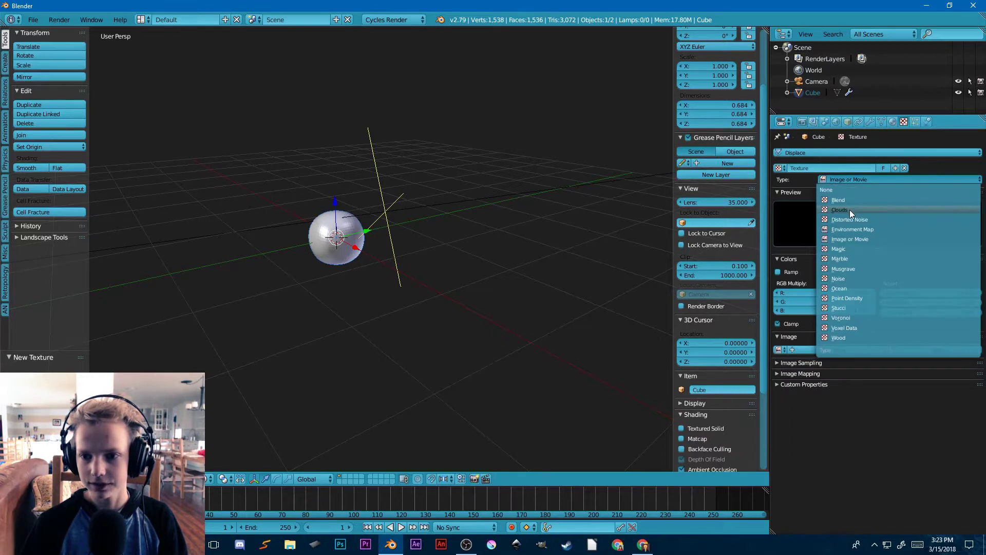
pyautogui.click(847, 225)
# Increase the Clouds texture's noise size to 1.55
pyautogui.moveTo(788, 395); pyautogui.dragTo(917, 394)
pyautogui.moveTo(221, 246); pyautogui.dragTo(335, 262, button='middle')
pyautogui.scroll(1, 335, 262)
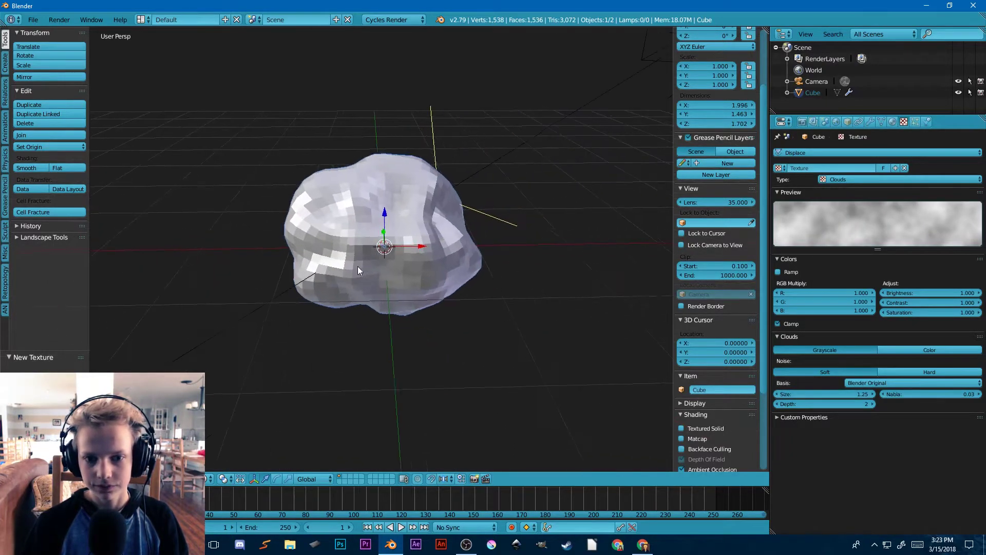
pyautogui.click(870, 395)
pyautogui.click(870, 395)
pyautogui.click(870, 395)
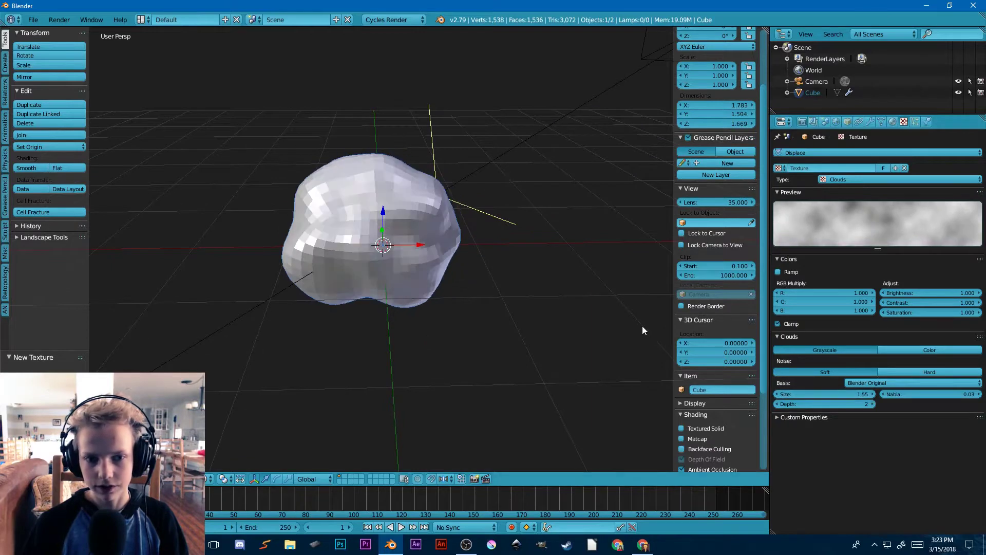
pyautogui.moveTo(642, 326); pyautogui.dragTo(606, 298, button='middle')
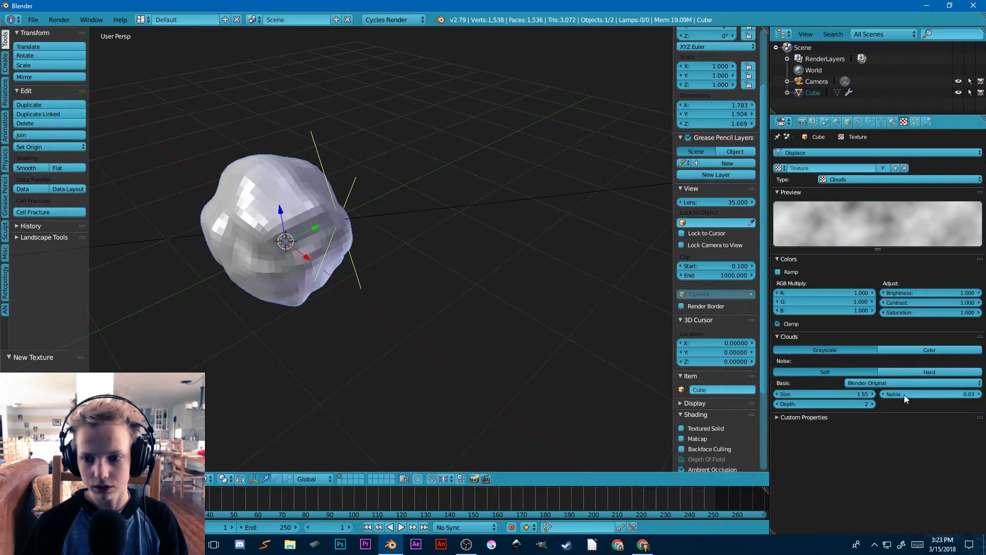
# Set the Displace modifier's strength to 1.8
pyautogui.click(873, 121)
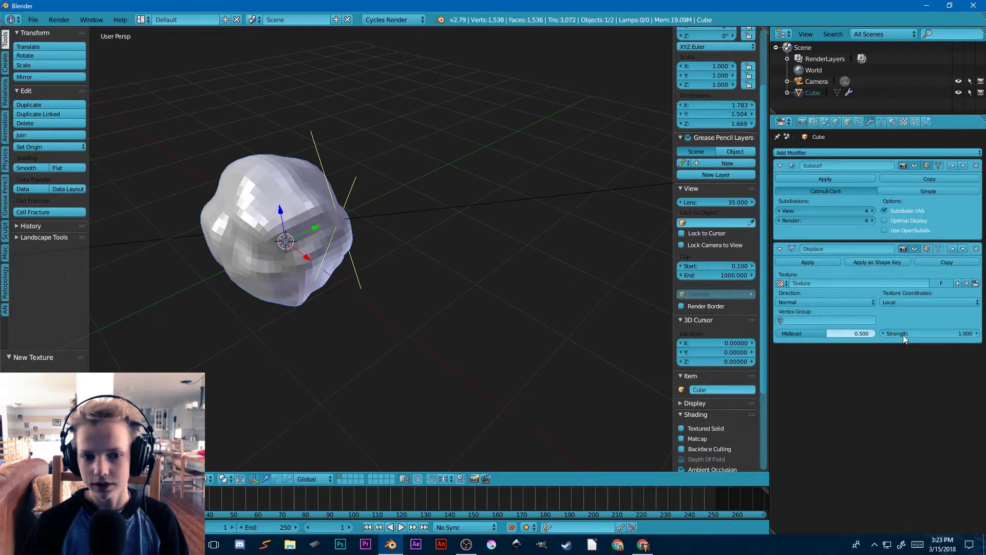
pyautogui.moveTo(904, 334); pyautogui.dragTo(781, 352)
pyautogui.moveTo(509, 287); pyautogui.dragTo(429, 231, button='middle')
pyautogui.scroll(2, 562, 282)
pyautogui.click(949, 330)
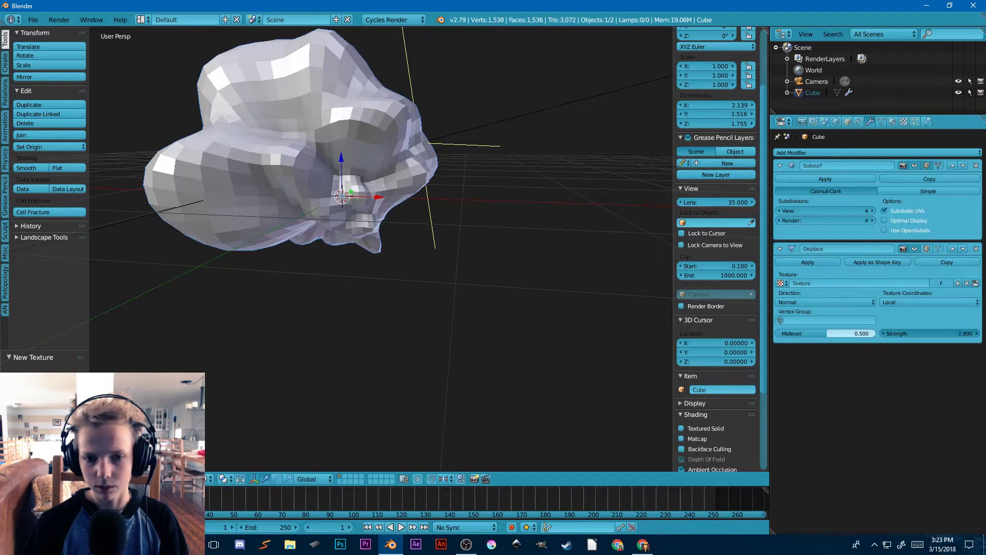
pyautogui.write('2')
pyautogui.press('Return')
pyautogui.click(952, 331)
# Set the displacement Clouds texture's size to 2 and its depth to 1
pyautogui.click(900, 124)
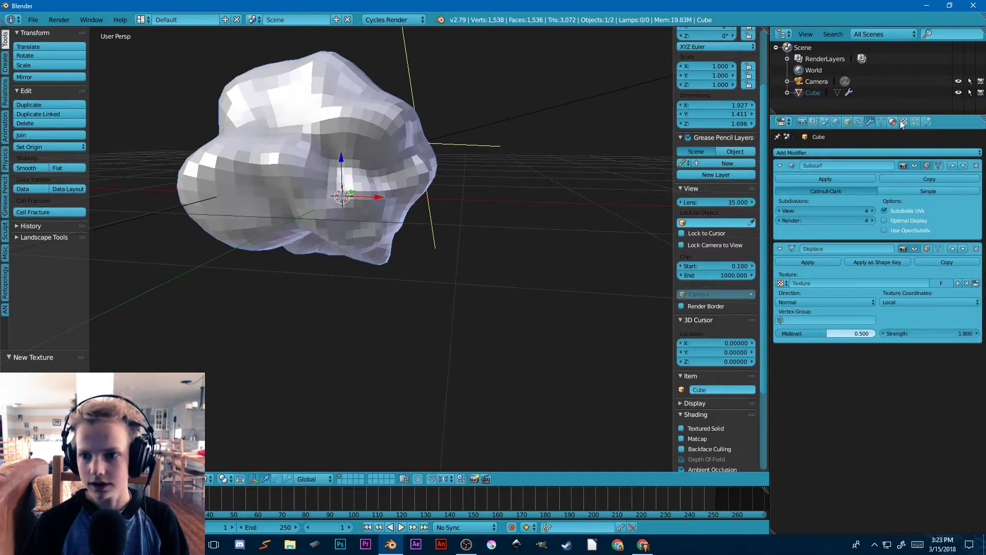
pyautogui.click(904, 122)
pyautogui.click(916, 122)
pyautogui.click(904, 122)
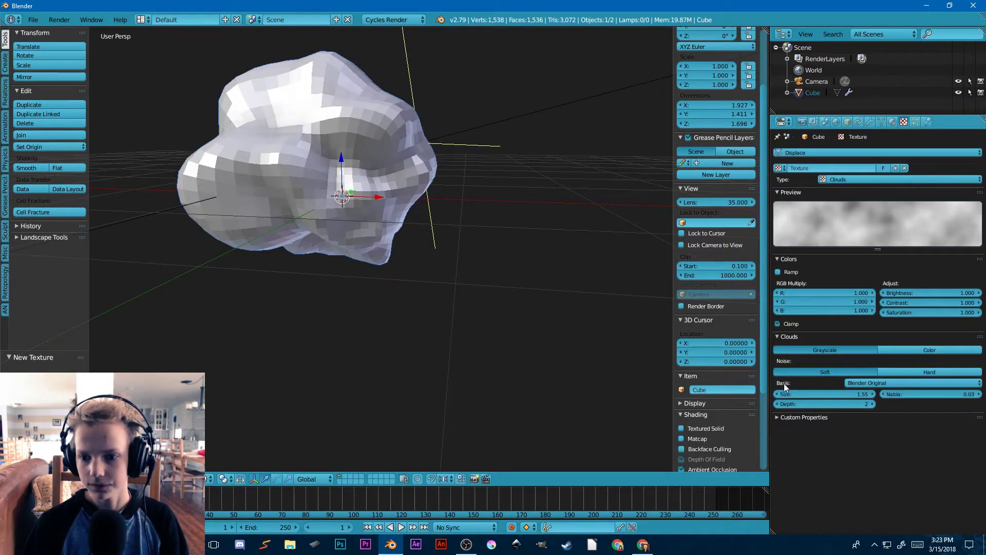
pyautogui.moveTo(825, 394); pyautogui.dragTo(915, 394)
pyautogui.moveTo(516, 277); pyautogui.dragTo(599, 335, button='middle')
pyautogui.click(813, 394)
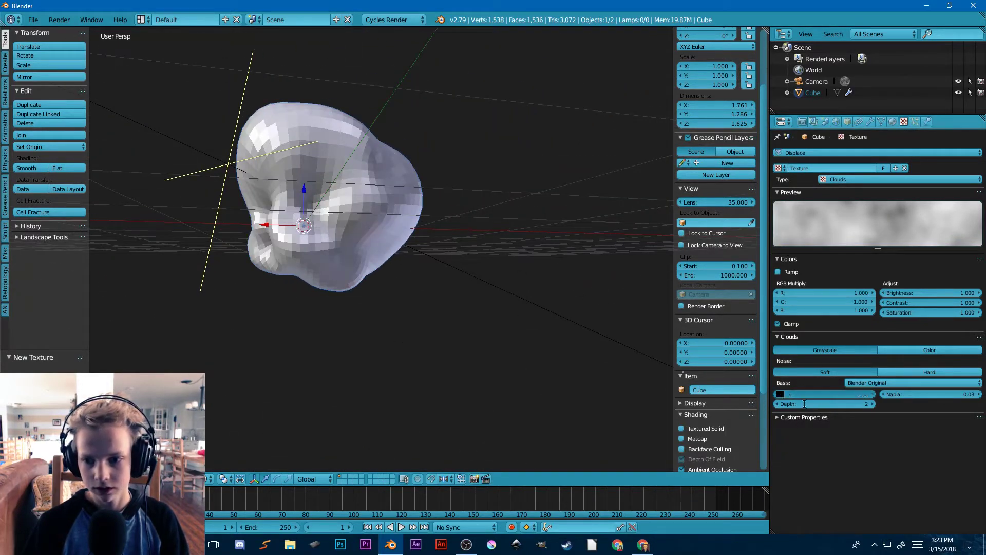
pyautogui.click(860, 421)
pyautogui.click(780, 404)
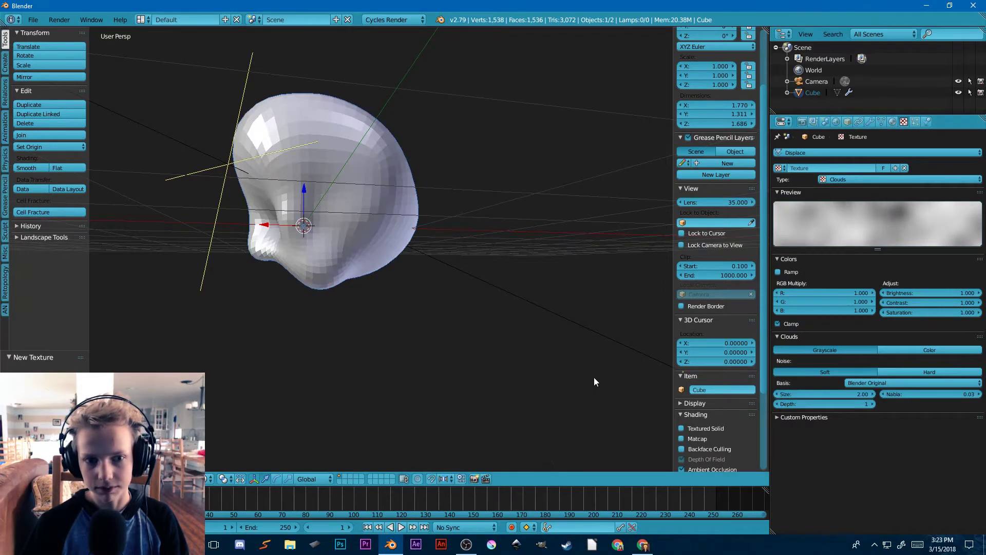
# Reduce the Clouds texture's size to 1.8
pyautogui.moveTo(594, 379); pyautogui.dragTo(489, 211, button='middle')
pyautogui.scroll(-4, 529, 357)
pyautogui.scroll(4, 453, 291)
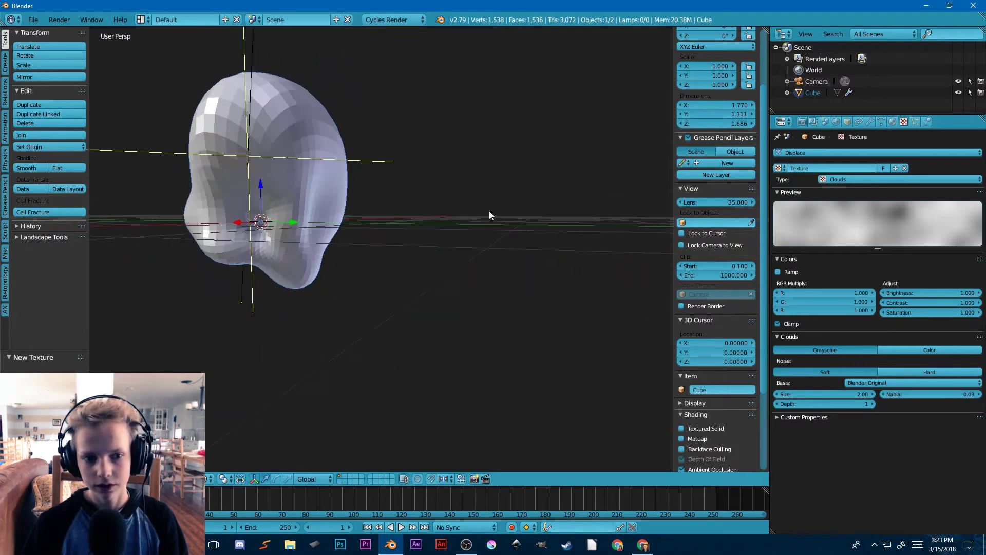
pyautogui.click(778, 394)
pyautogui.click(778, 394)
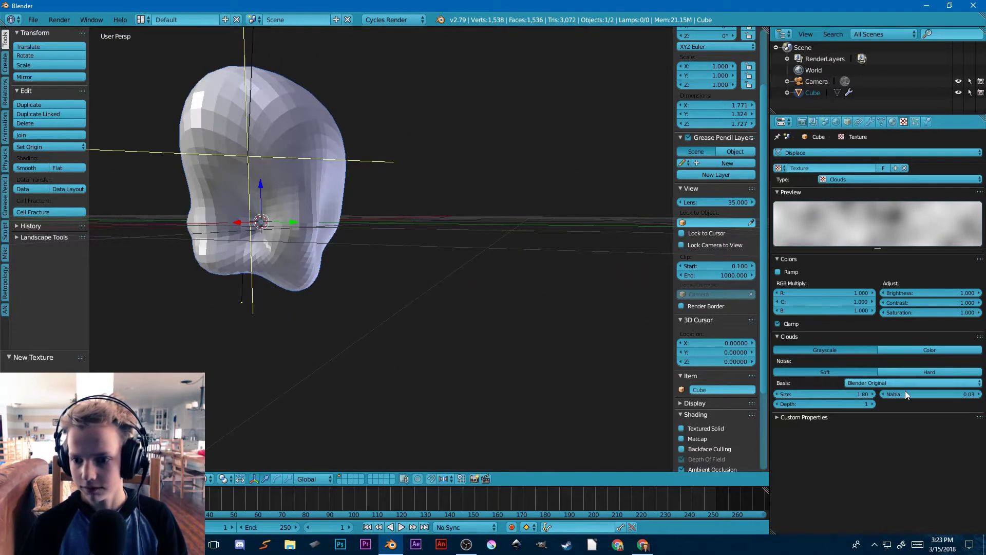
# Add a Decimate modifier in Planar mode with an angle limit of 21°
pyautogui.click(869, 123)
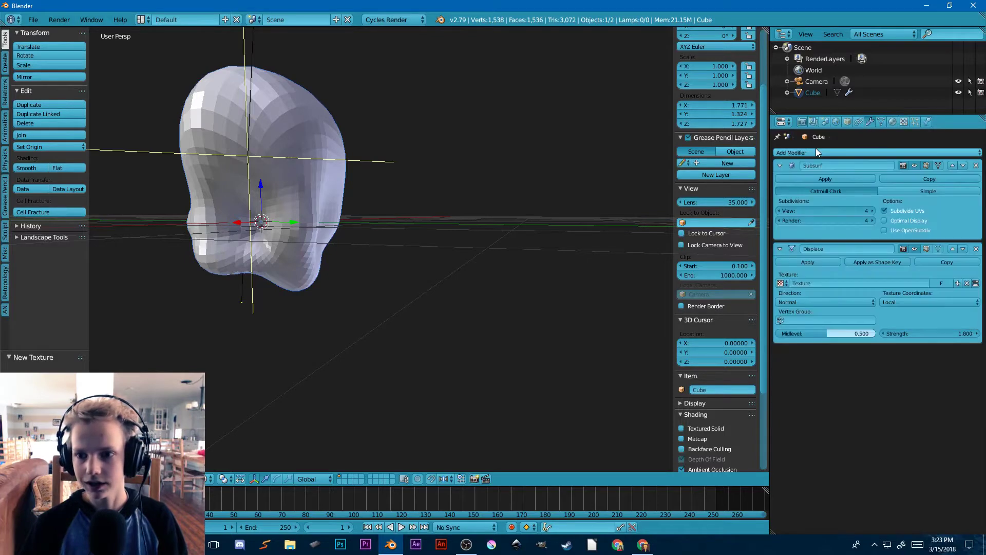
pyautogui.click(816, 151)
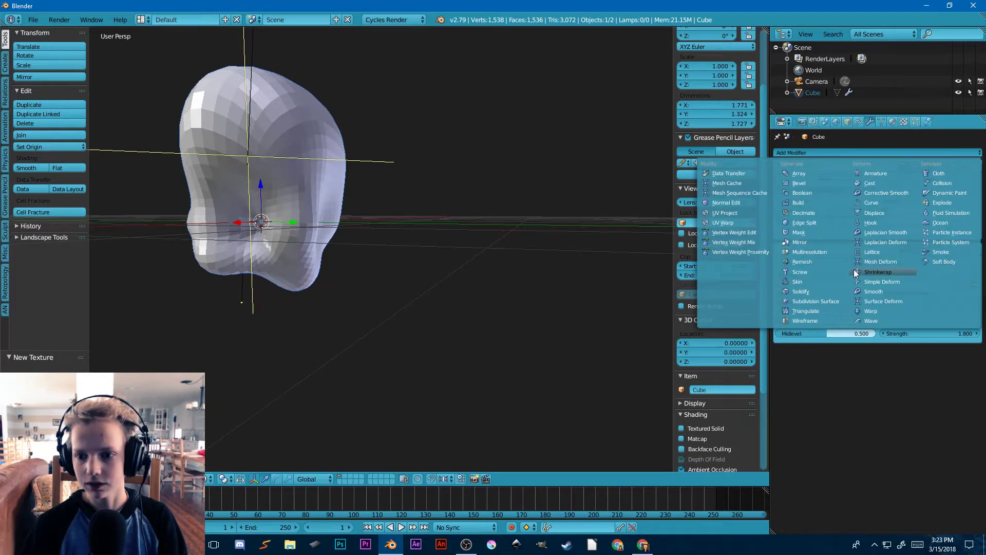
pyautogui.click(818, 216)
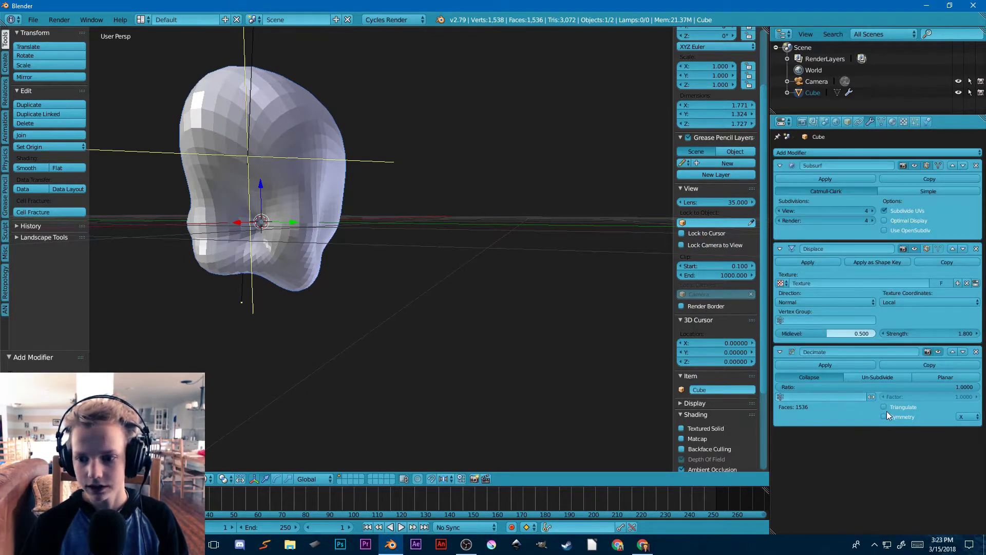
pyautogui.click(934, 377)
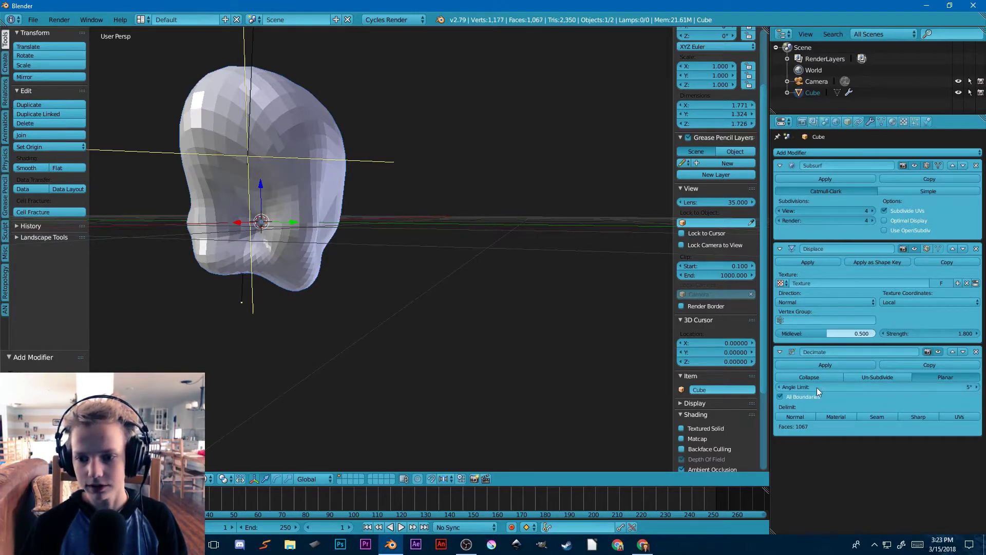
pyautogui.moveTo(835, 389); pyautogui.dragTo(896, 390)
pyautogui.moveTo(283, 258); pyautogui.dragTo(461, 289, button='middle')
# Add a Wireframe modifier to the decimated object and turn off its Replace Original option
pyautogui.click(845, 153)
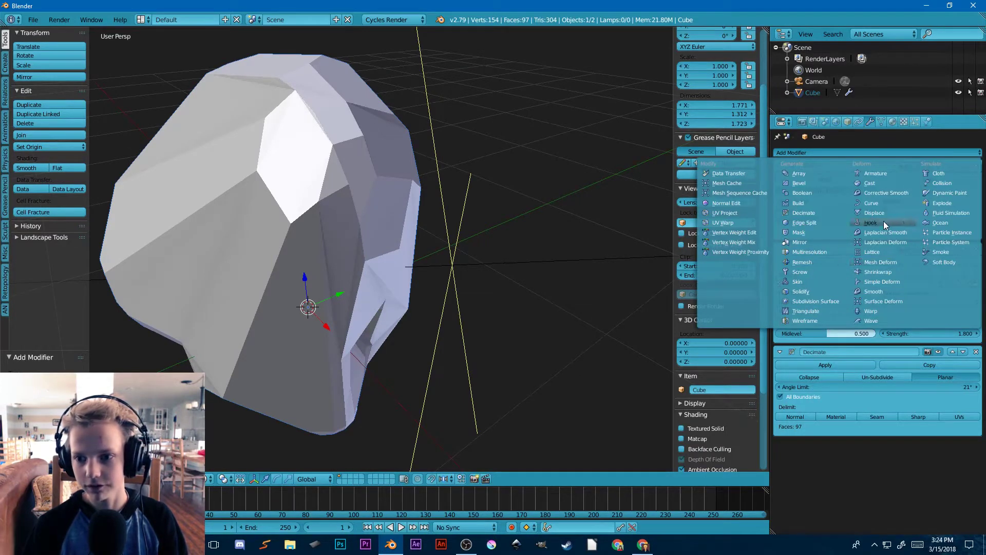
pyautogui.click(808, 320)
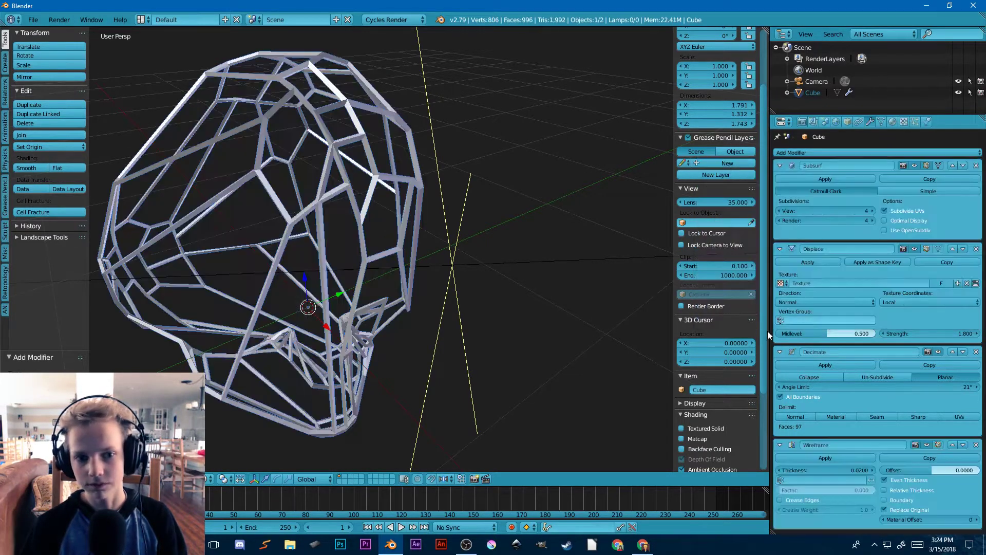
pyautogui.scroll(-3, 355, 318)
pyautogui.moveTo(351, 318); pyautogui.dragTo(757, 413, button='middle')
pyautogui.scroll(3, 355, 264)
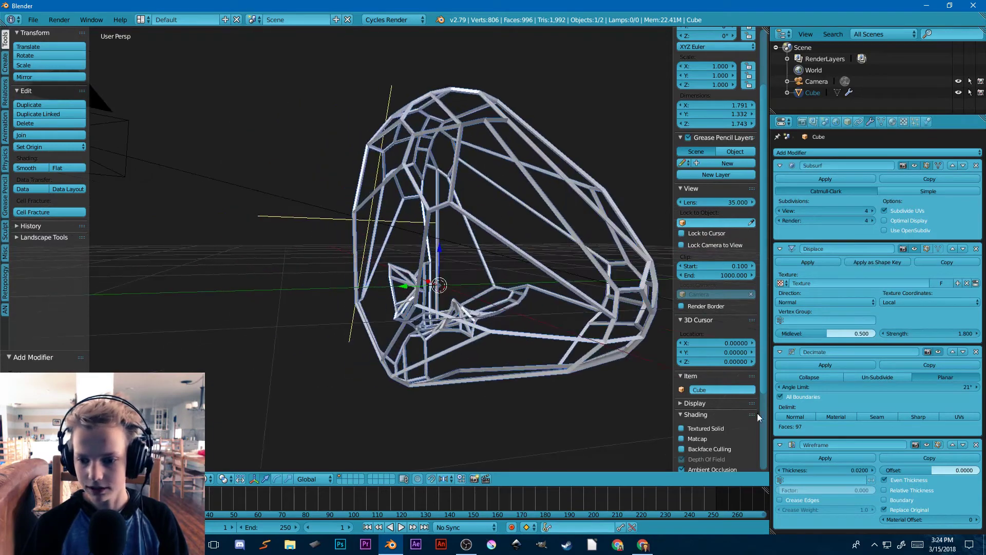
pyautogui.click(885, 510)
pyautogui.moveTo(643, 437); pyautogui.dragTo(639, 388, button='middle')
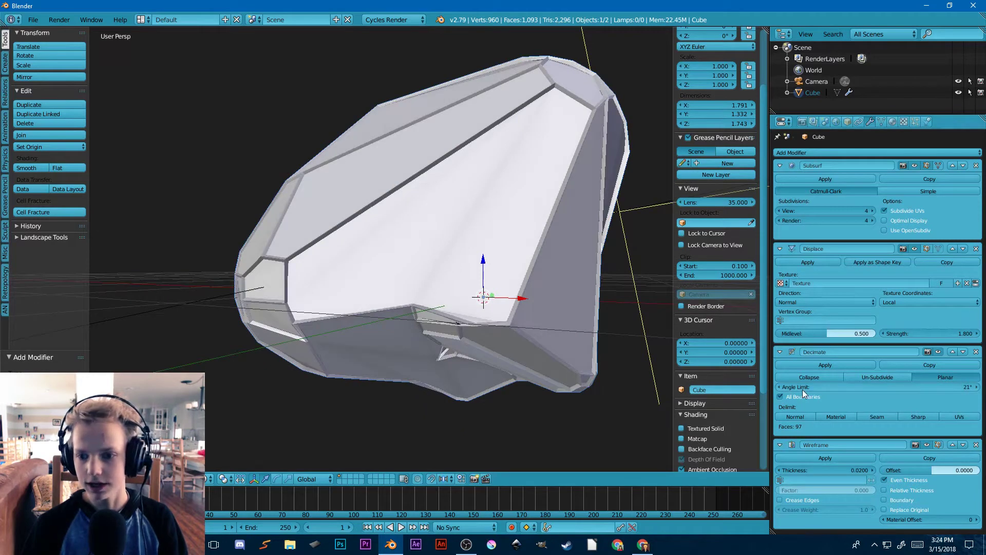
# Set the Decimate modifier's planar angle limit to 24°
pyautogui.moveTo(802, 390)
pyautogui.mouseDown()
pyautogui.moveTo(828, 389)
pyautogui.moveTo(820, 390)
pyautogui.mouseUp()
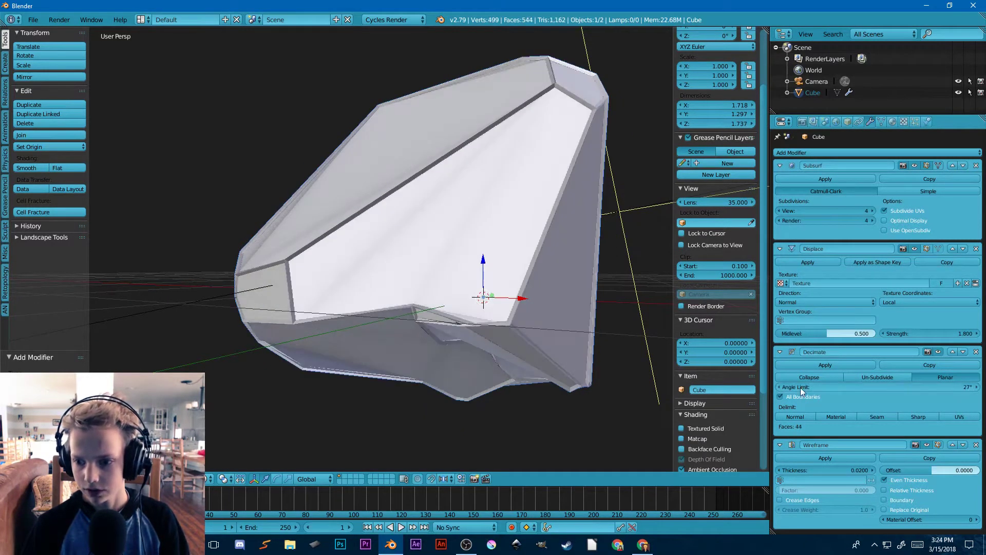
pyautogui.click(777, 386)
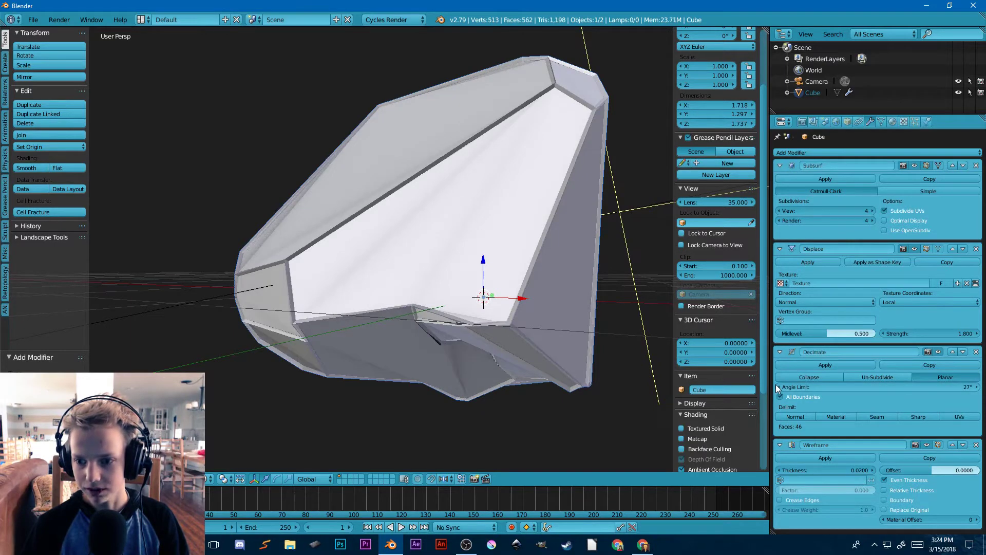
pyautogui.click(777, 386)
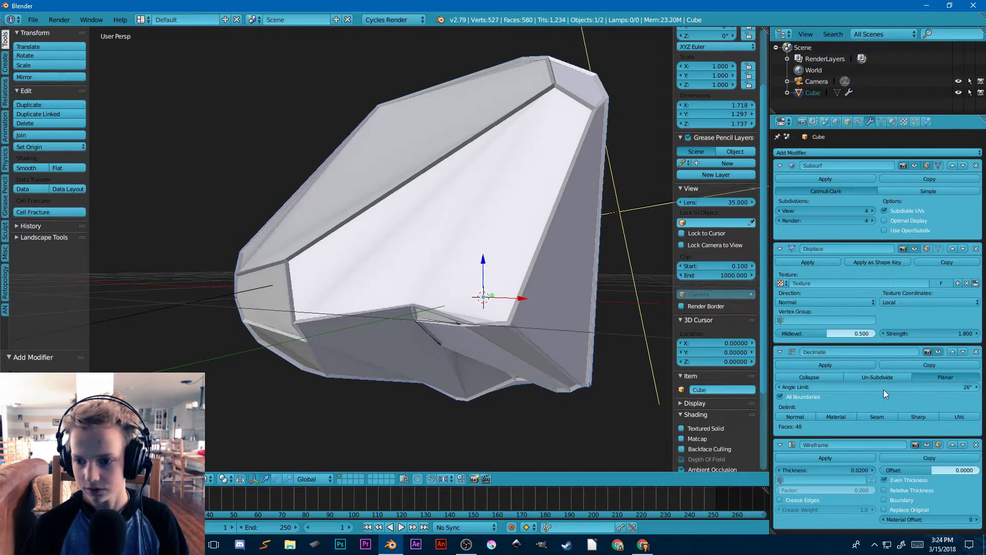
pyautogui.moveTo(884, 389); pyautogui.dragTo(878, 390)
pyautogui.moveTo(507, 319); pyautogui.dragTo(679, 368, button='middle')
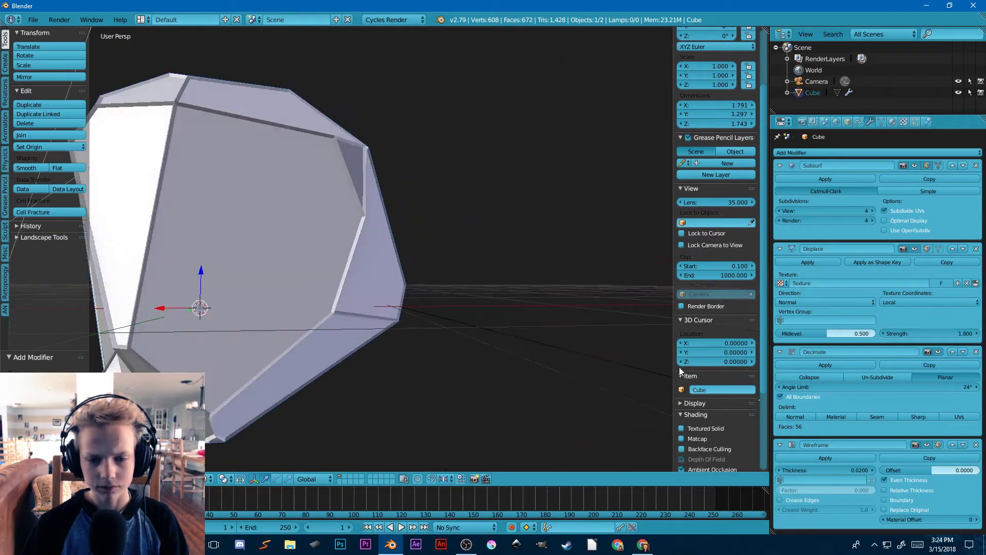
# Set the Decimate modifier's planar angle limit to 21° and inspect the shape from other angles
pyautogui.moveTo(881, 389); pyautogui.dragTo(874, 389)
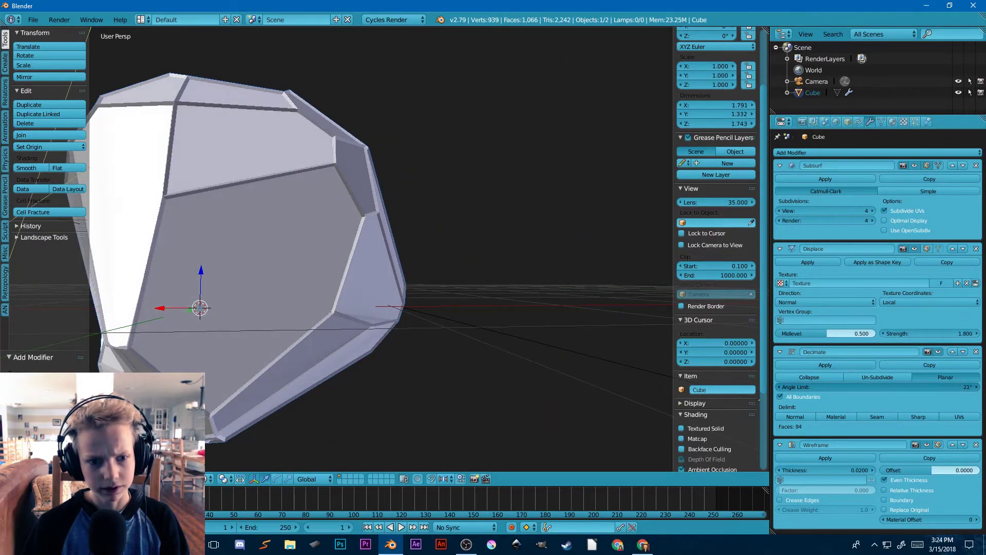
pyautogui.moveTo(611, 370); pyautogui.dragTo(514, 278, button='middle')
pyautogui.scroll(3, 443, 333)
pyautogui.moveTo(381, 282); pyautogui.dragTo(439, 322, button='middle')
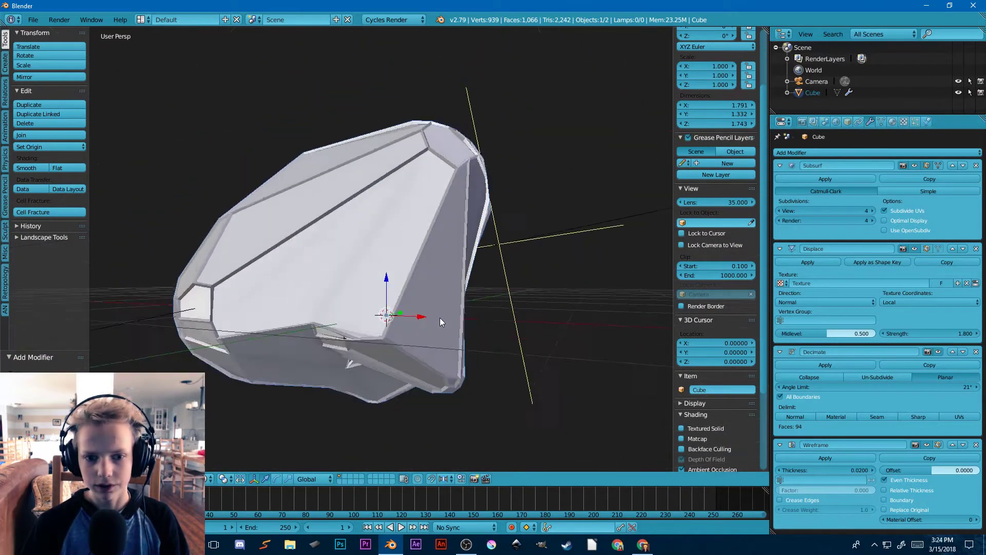
pyautogui.scroll(-4, 440, 318)
pyautogui.scroll(-1, 442, 324)
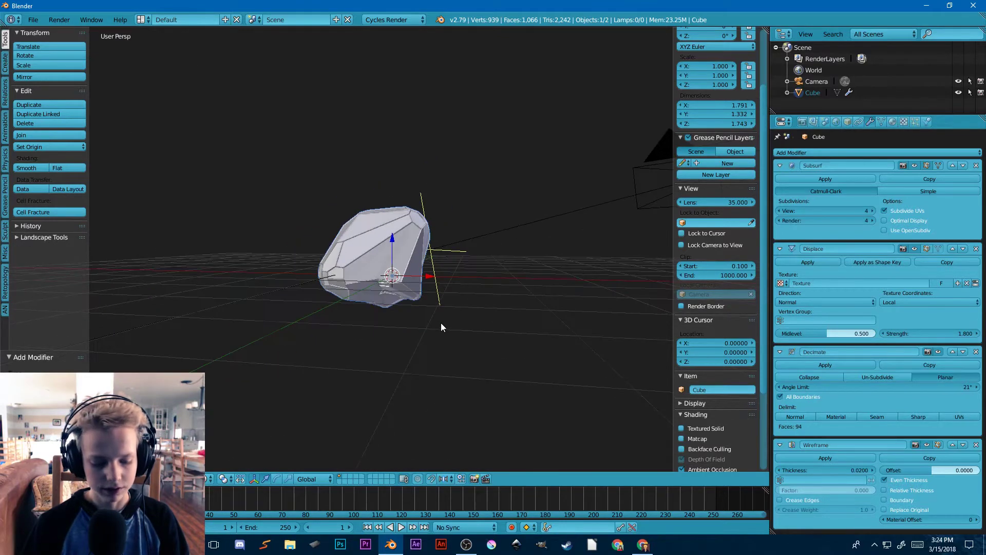
pyautogui.scroll(-2, 441, 322)
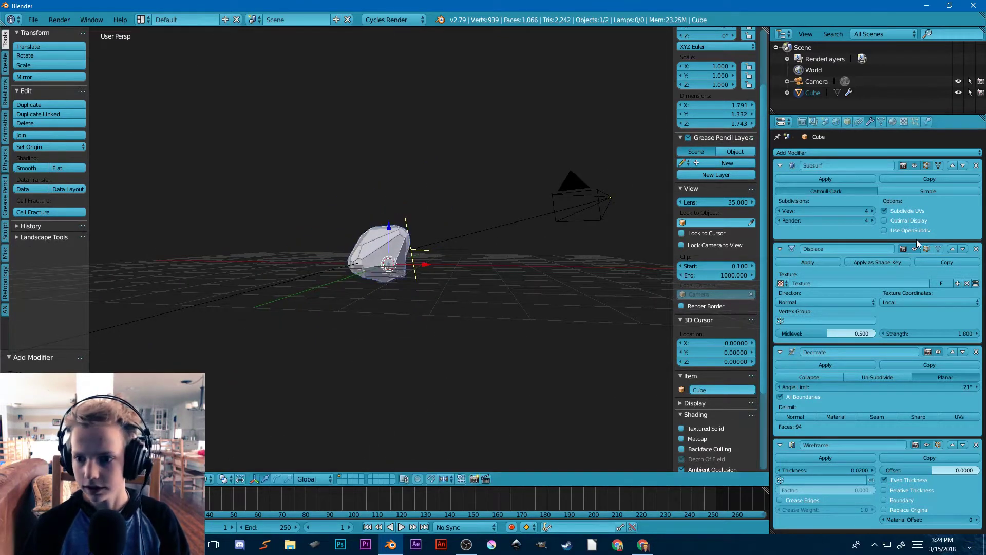
# Set the Displace modifier's texture coordinates to Global
pyautogui.click(897, 301)
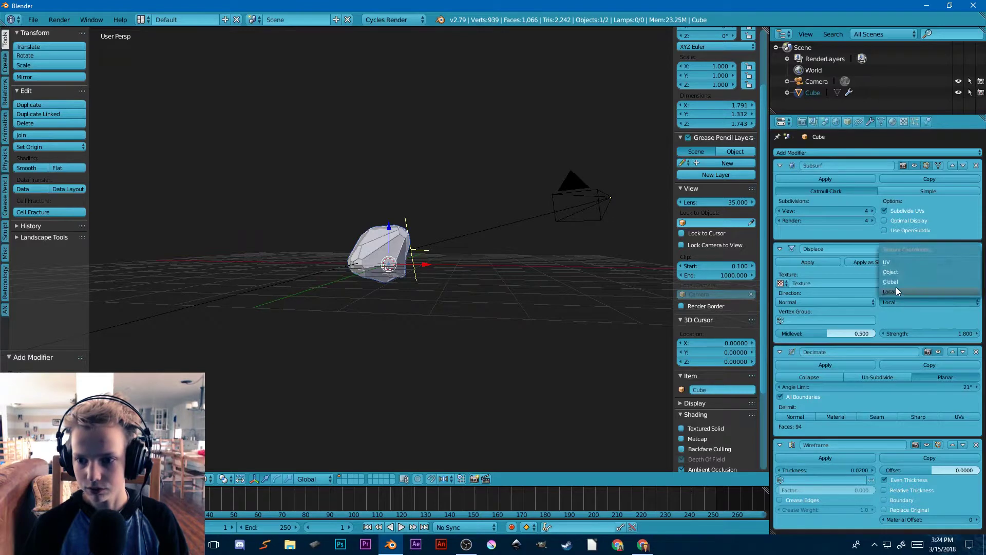
pyautogui.click(893, 282)
pyautogui.scroll(2, 490, 322)
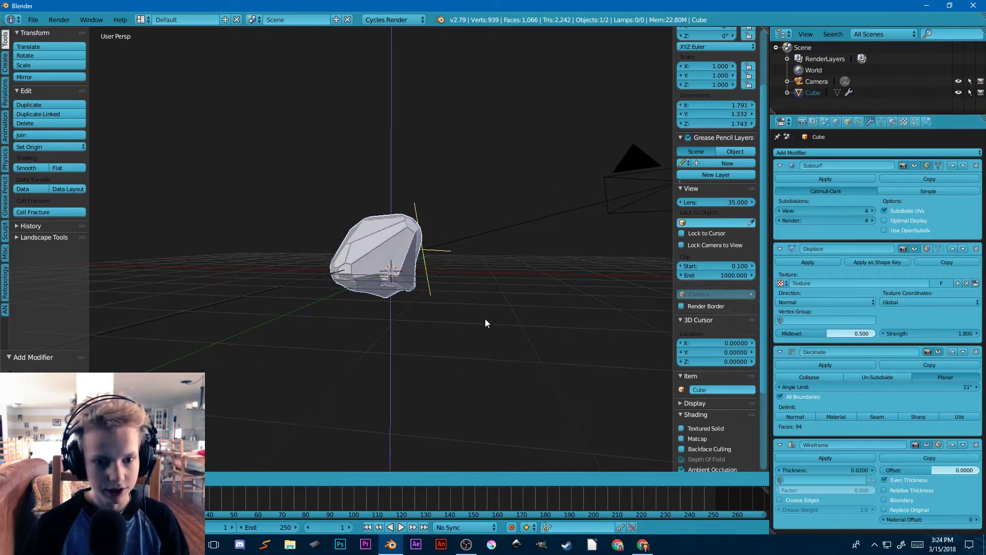
# Move the object freely and raise it along the Z axis so the global texture displaces it into a different shape
pyautogui.press('g')
pyautogui.click(416, 322)
pyautogui.moveTo(416, 322); pyautogui.dragTo(539, 325, button='middle')
pyautogui.scroll(4, 476, 324)
pyautogui.press('g')
pyautogui.press('z')
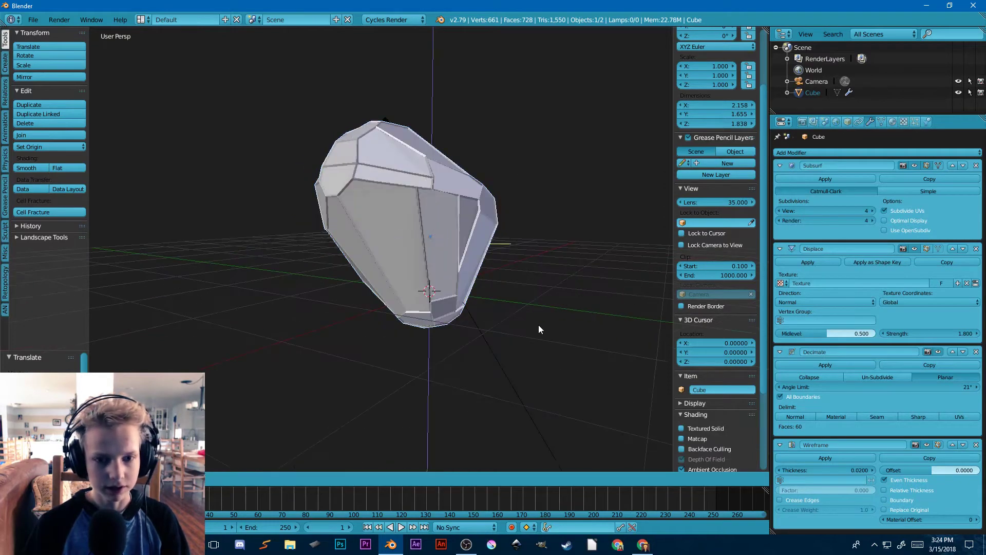
pyautogui.click(547, 286)
pyautogui.moveTo(547, 286); pyautogui.dragTo(288, 309, button='middle')
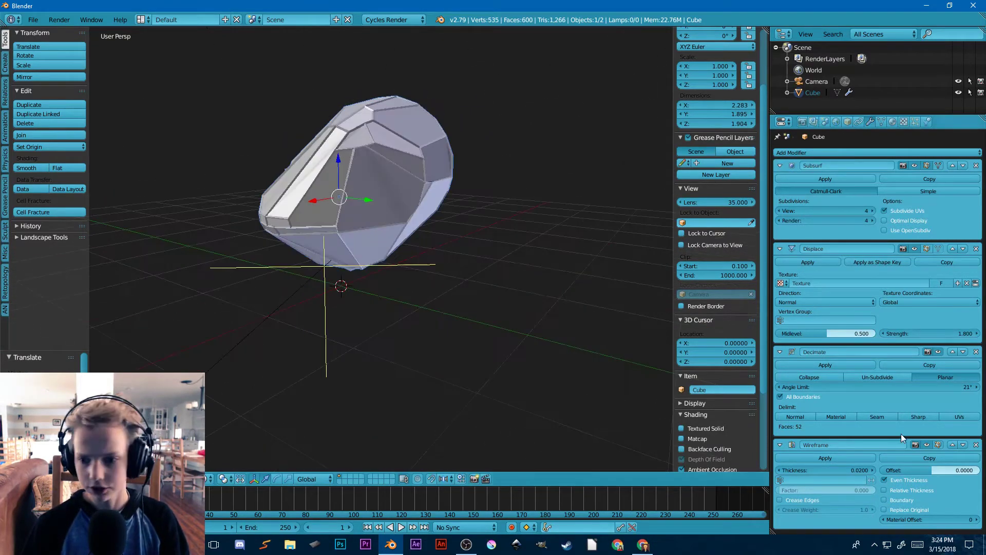
# Try Decimate planar angle limits of 28° and 15°, and return the limit to 21°
pyautogui.moveTo(832, 389); pyautogui.dragTo(863, 388)
pyautogui.moveTo(287, 317); pyautogui.dragTo(529, 328, button='middle')
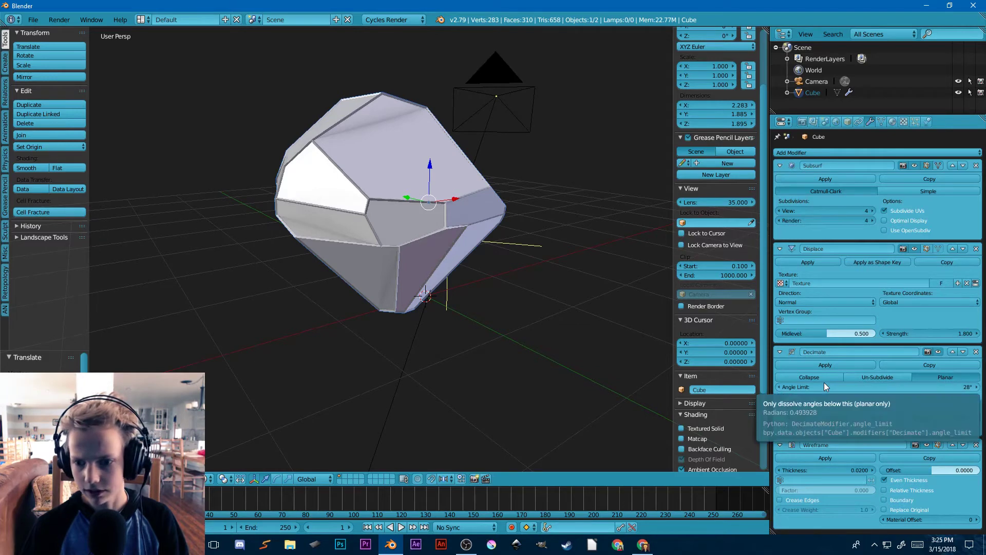
pyautogui.moveTo(887, 386); pyautogui.dragTo(842, 386)
pyautogui.moveTo(607, 329); pyautogui.dragTo(570, 305, button='middle')
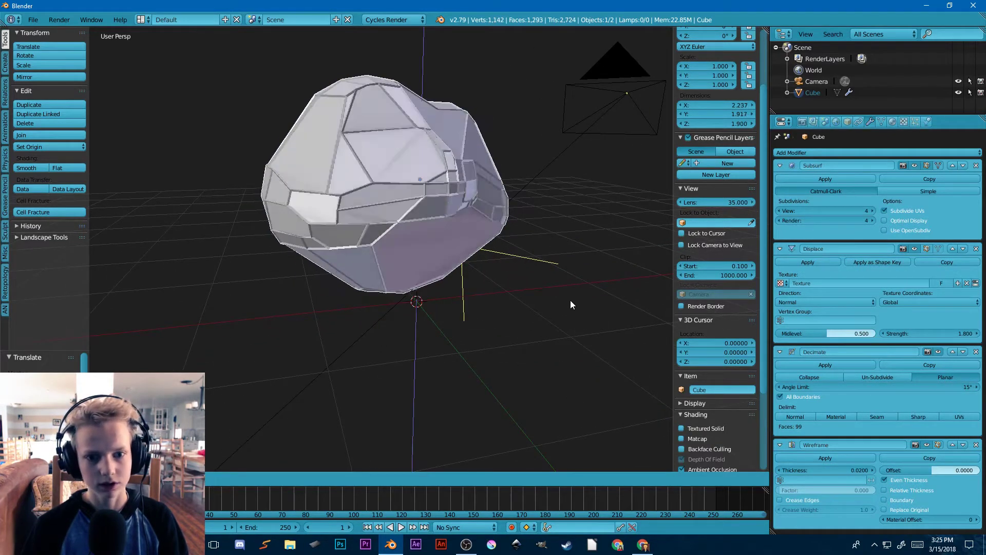
pyautogui.moveTo(839, 386); pyautogui.dragTo(860, 386)
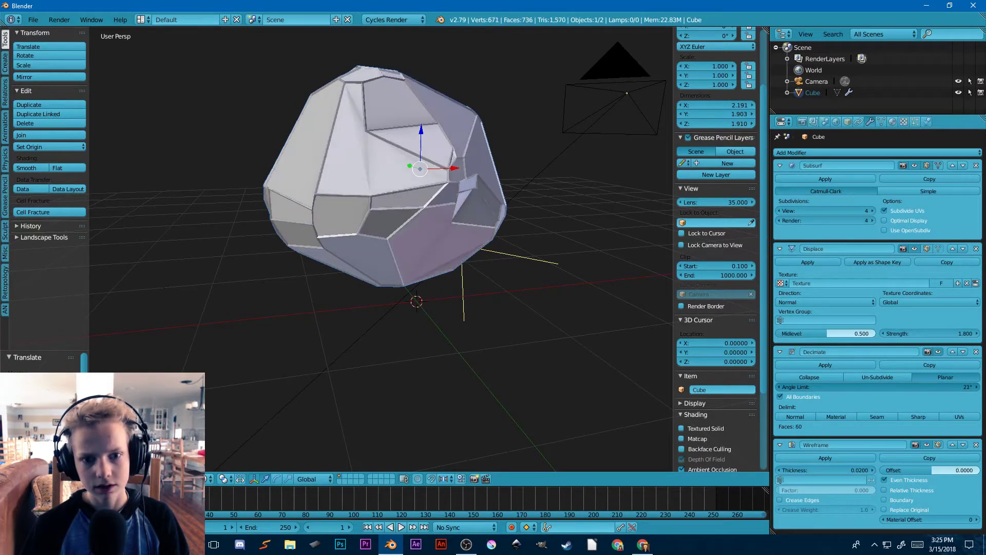
pyautogui.moveTo(390, 309); pyautogui.dragTo(469, 322, button='middle')
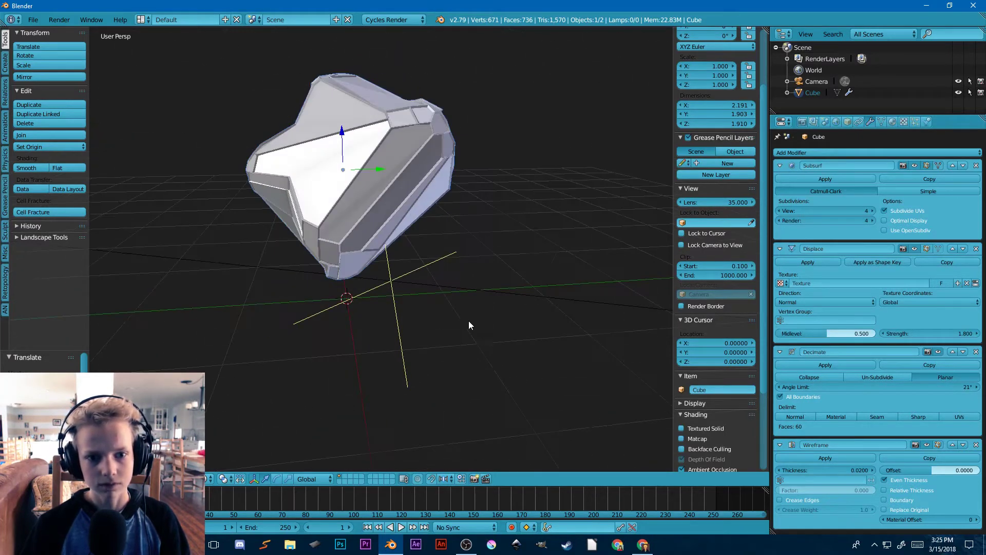
# Add an Edge Split modifier and place it above the Wireframe modifier in the stack
pyautogui.click(811, 152)
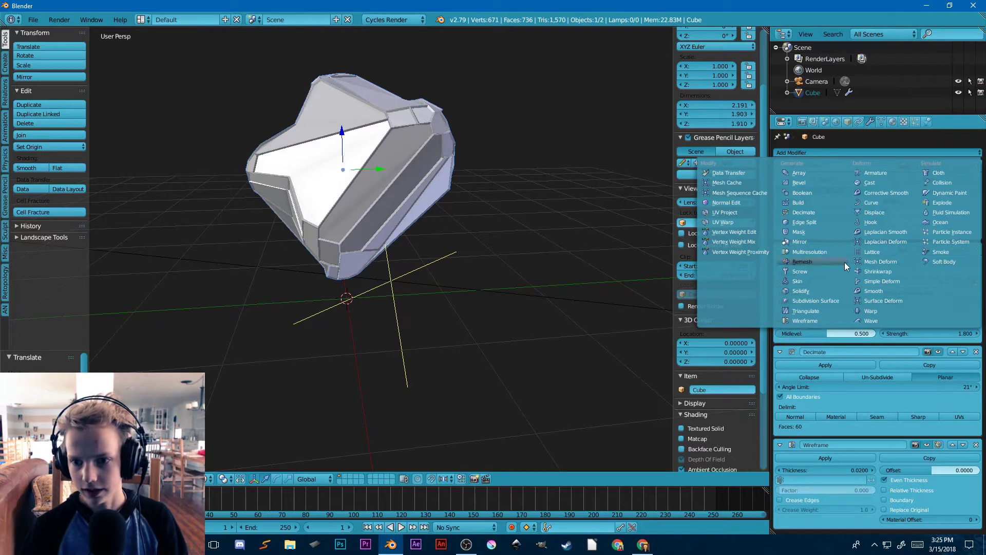
pyautogui.click(804, 222)
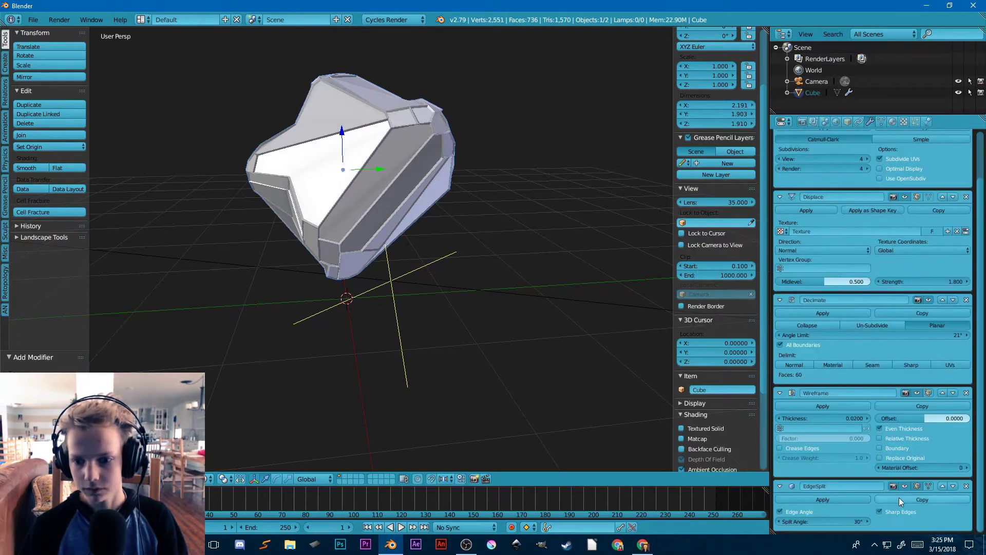
pyautogui.click(945, 486)
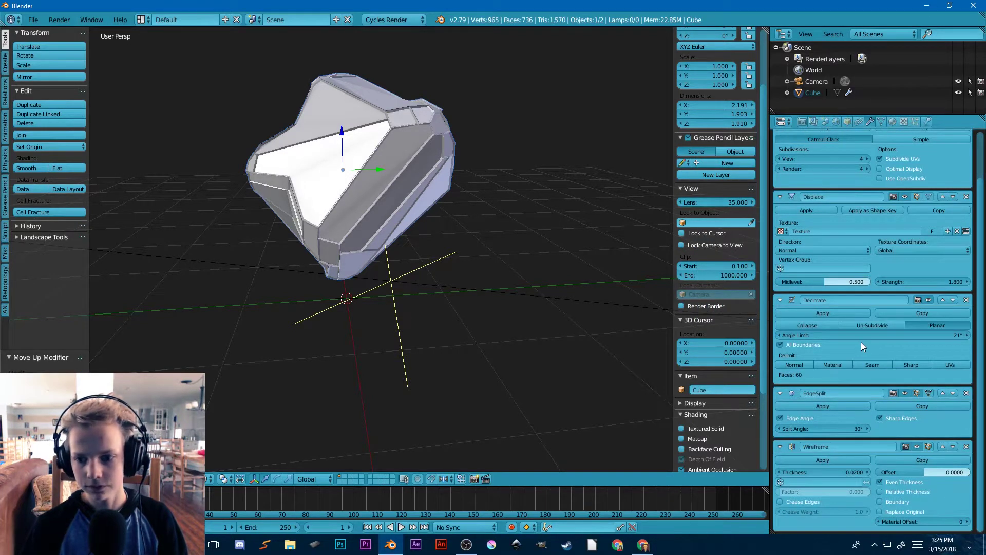
# Add a second Subdivision Surface modifier after the Wireframe modifier and set its view subdivisions to 2
pyautogui.scroll(3, 861, 342)
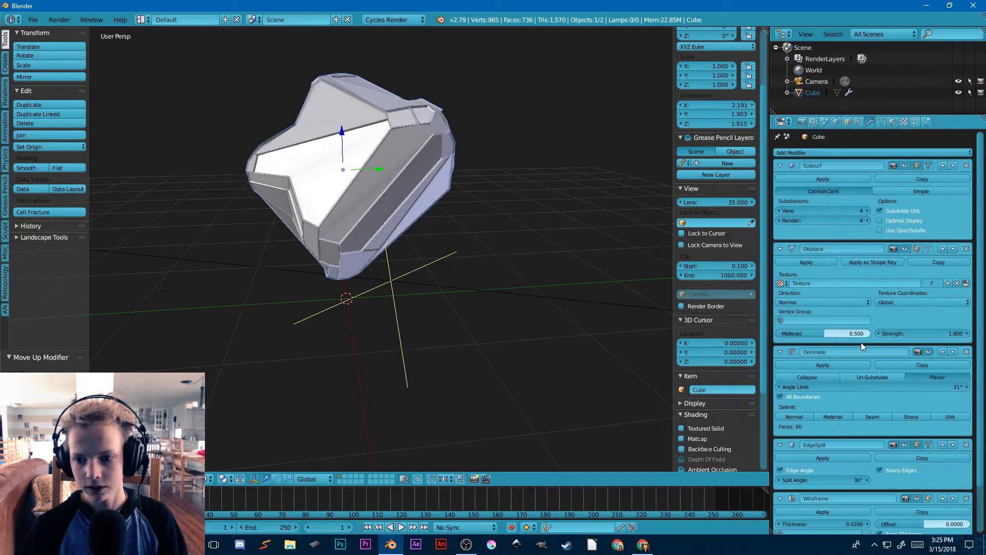
pyautogui.click(813, 148)
pyautogui.click(830, 300)
pyautogui.scroll(-5, 907, 396)
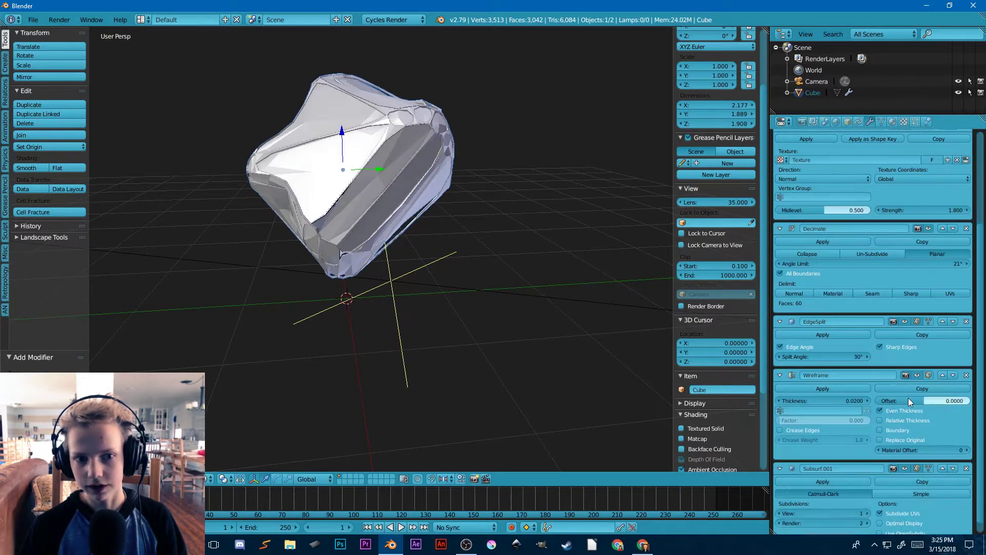
pyautogui.scroll(-1, 909, 397)
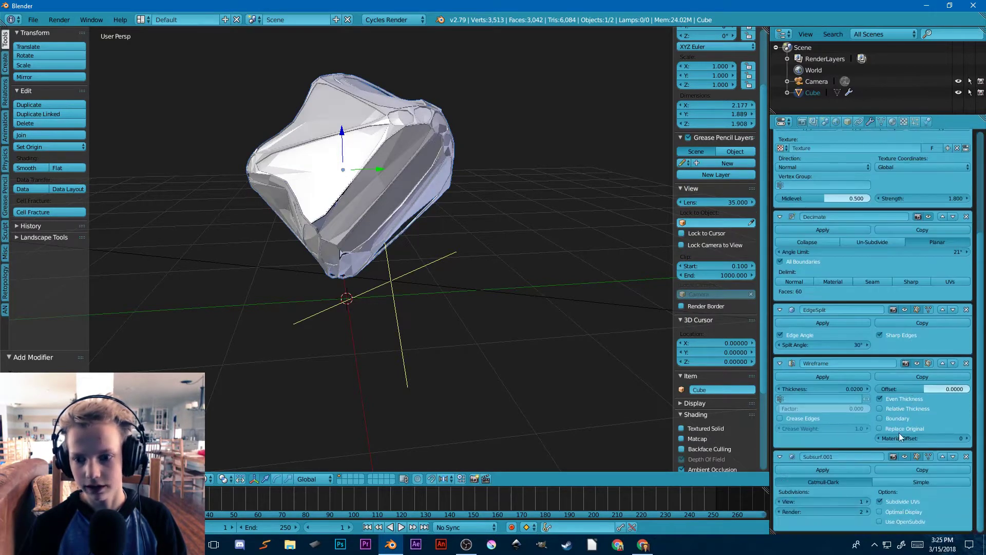
pyautogui.click(868, 501)
pyautogui.moveTo(503, 369); pyautogui.dragTo(314, 233, button='middle')
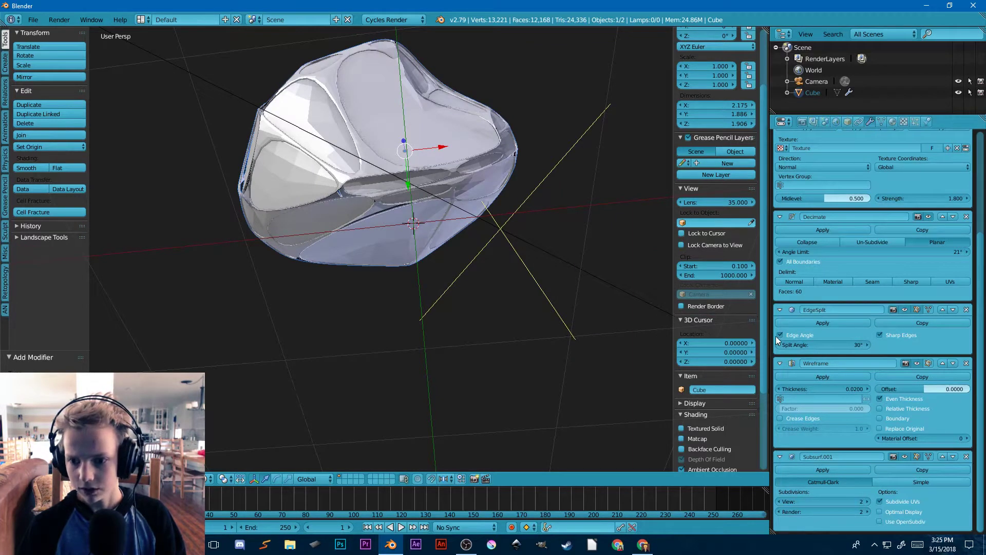
# Set the Edge Split modifier's split angle to 0° so every face separates into its own rounded panel
pyautogui.moveTo(796, 345); pyautogui.dragTo(719, 344)
pyautogui.moveTo(473, 217); pyautogui.dragTo(497, 316, button='middle')
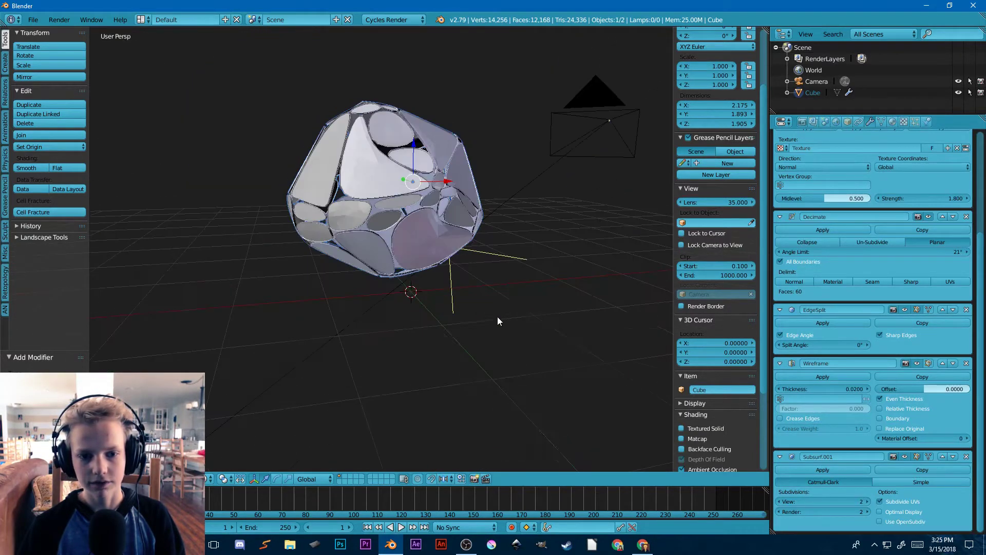
pyautogui.scroll(4, 497, 317)
pyautogui.keyDown('shift'); pyautogui.moveTo(399, 213); pyautogui.dragTo(383, 297, button='middle'); pyautogui.keyUp('shift')
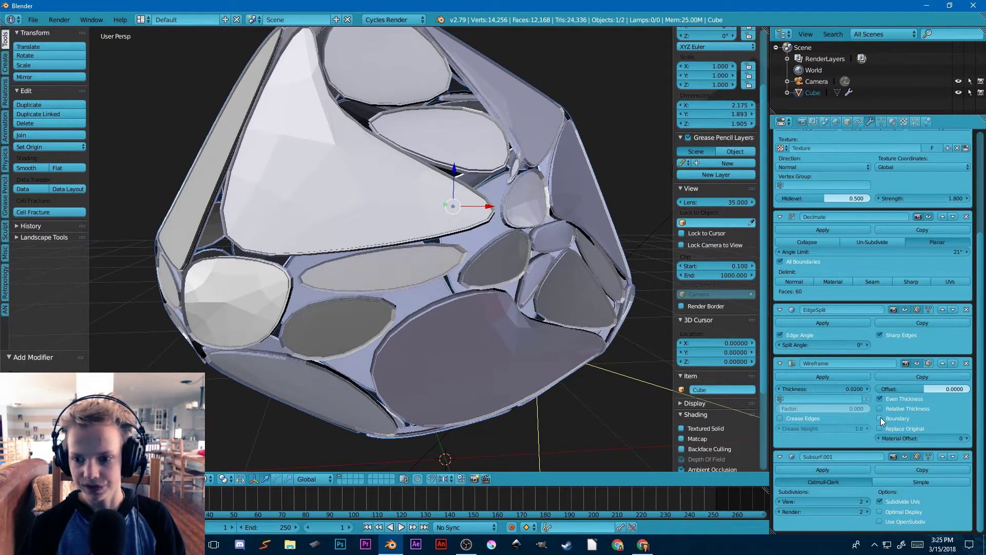
# Turn off Even Thickness and enable Boundary in the Wireframe modifier, and set its thickness to about 0.08
pyautogui.click(879, 399)
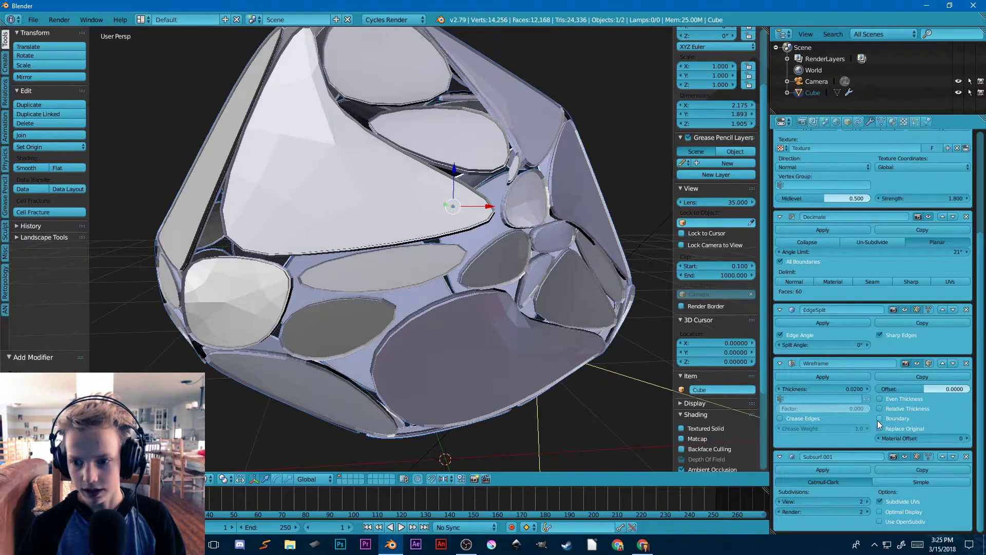
pyautogui.click(878, 420)
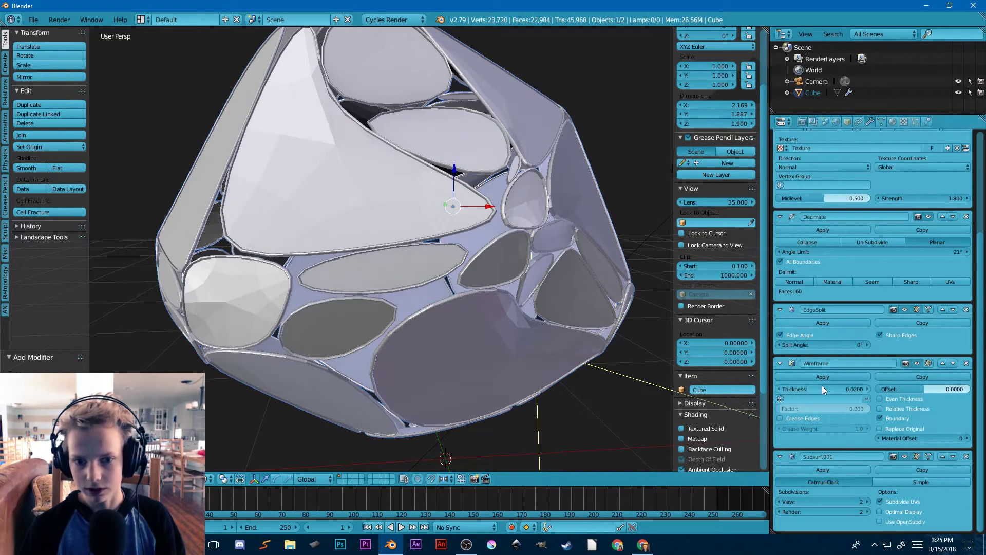
pyautogui.moveTo(822, 389); pyautogui.dragTo(849, 389)
pyautogui.scroll(-7, 318, 264)
pyautogui.moveTo(318, 264); pyautogui.dragTo(512, 299, button='middle')
pyautogui.scroll(5, 512, 299)
pyautogui.moveTo(523, 315)
pyautogui.mouseDown(button='middle')
pyautogui.moveTo(588, 328)
pyautogui.moveTo(530, 303)
pyautogui.mouseUp(button='middle')
# Lower the object along the Z axis toward the world origin to vary its displaced shape
pyautogui.press('r')
pyautogui.press('z')
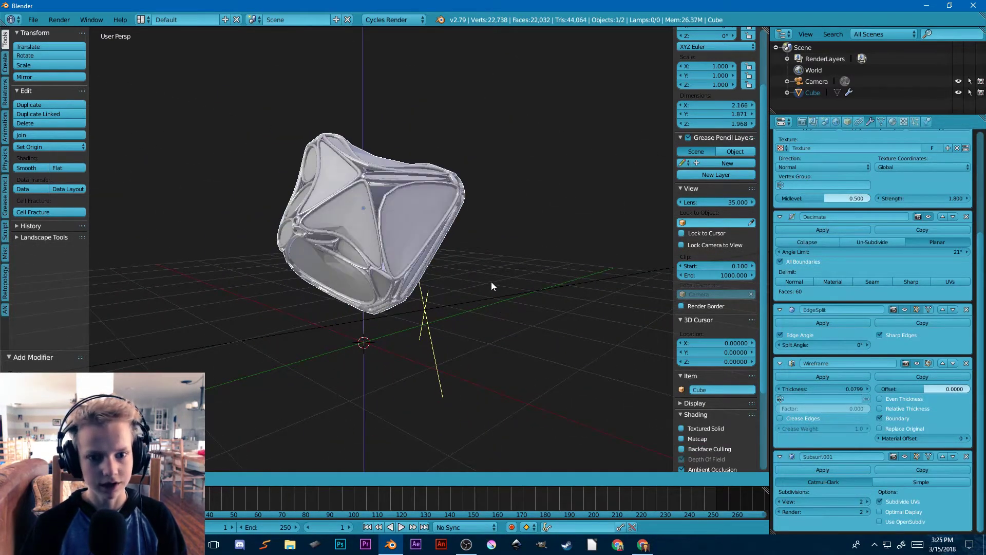
pyautogui.click(476, 450)
pyautogui.moveTo(476, 450); pyautogui.dragTo(645, 357, button='middle')
pyautogui.press('g')
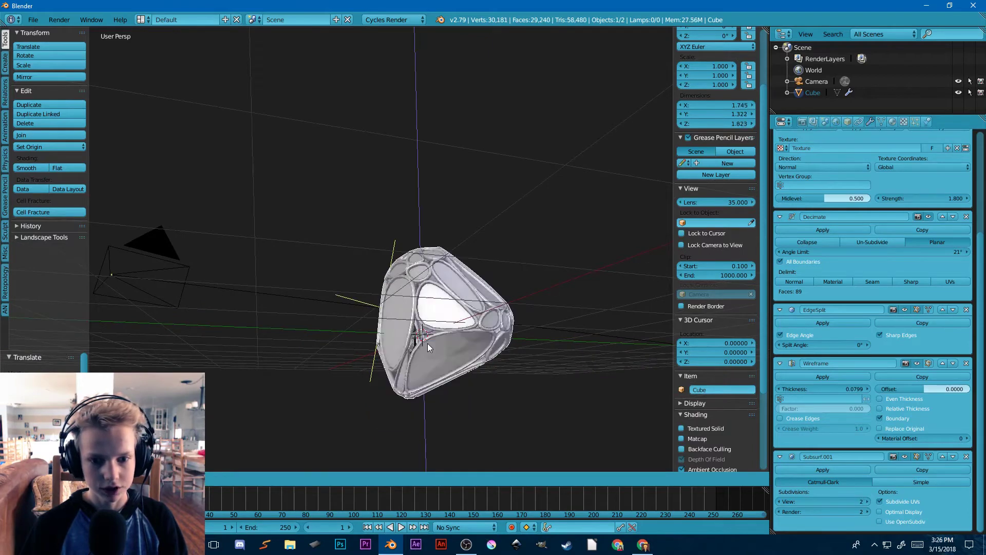
pyautogui.click(428, 341)
# Raise the object along the Z axis well above the world origin to get a different panel pattern
pyautogui.moveTo(427, 342); pyautogui.dragTo(370, 342, button='middle')
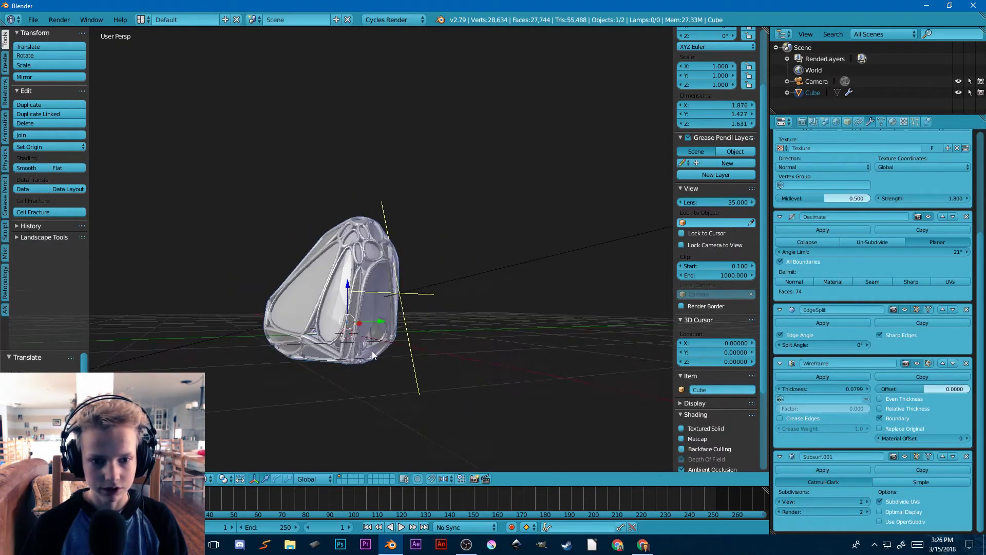
pyautogui.scroll(3, 341, 343)
pyautogui.press('g')
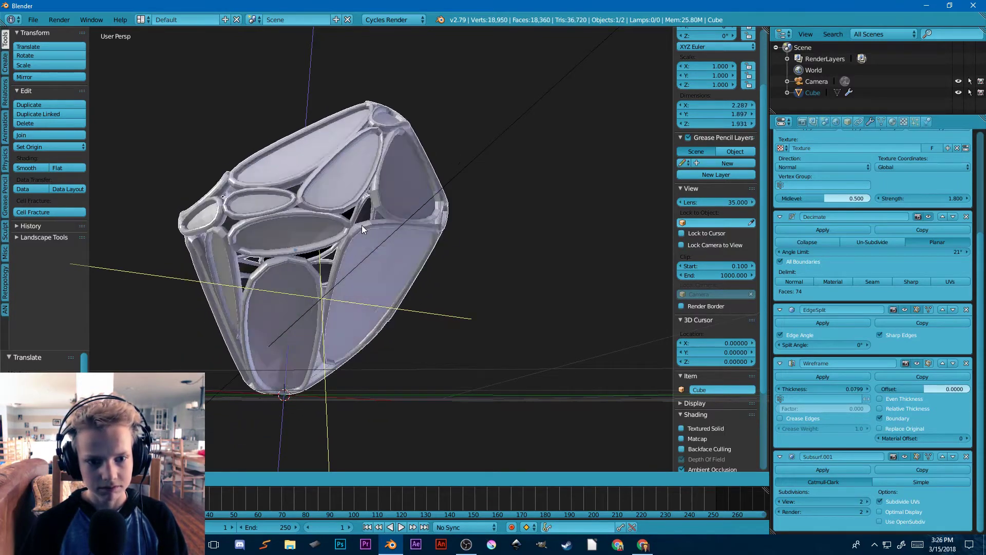
pyautogui.click(354, 241)
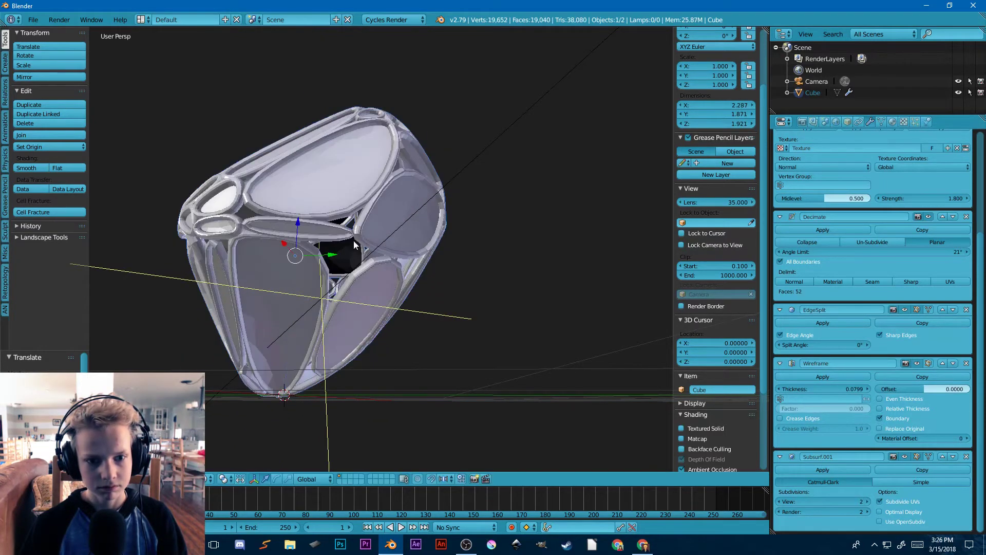
# Rotate the object freely in two passes to change how the texture displaces it
pyautogui.moveTo(354, 241); pyautogui.dragTo(452, 338, button='middle')
pyautogui.scroll(-3, 460, 337)
pyautogui.press('r')
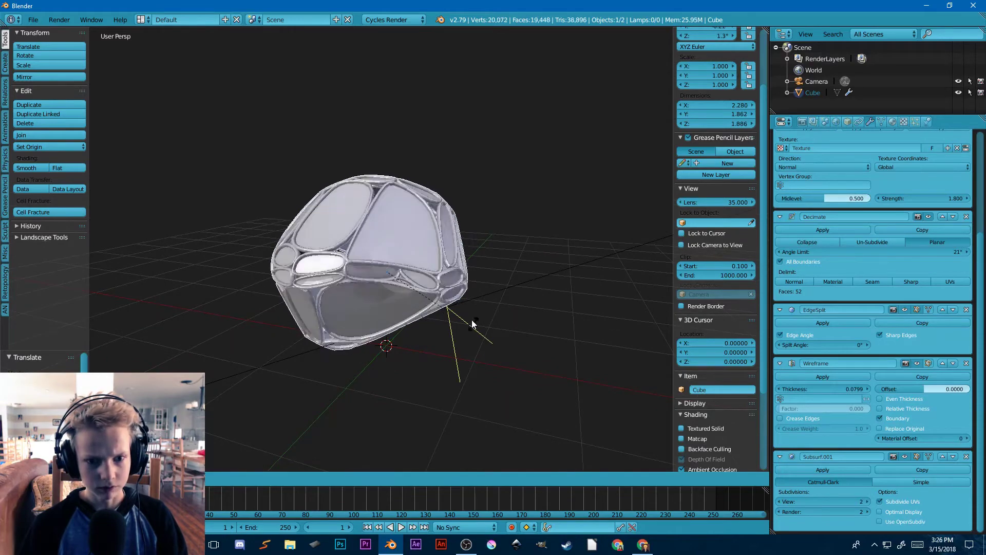
pyautogui.click(454, 255)
pyautogui.press('r')
pyautogui.click(487, 311)
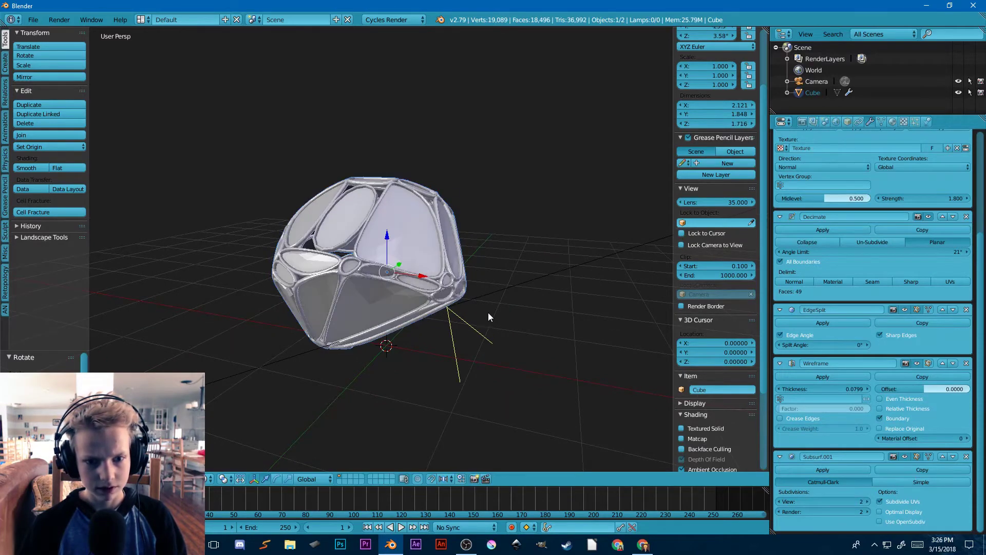
# Move the object freely to another spot above the grid for a new variation of the shape
pyautogui.press('r')
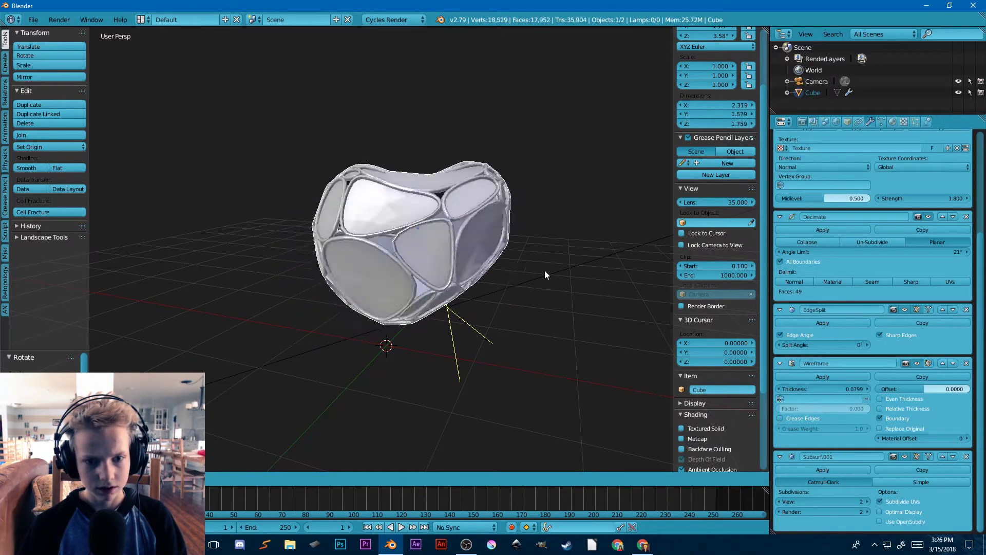
pyautogui.click(595, 271)
pyautogui.moveTo(595, 273); pyautogui.dragTo(311, 279, button='middle')
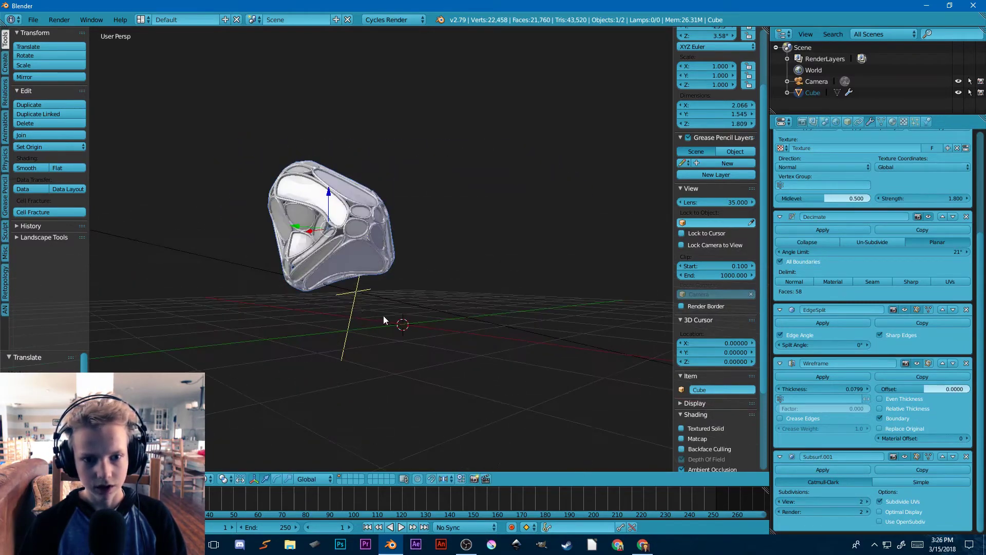
# Add a second material slot to the object and create a new material in it
pyautogui.scroll(3, 383, 315)
pyautogui.moveTo(383, 315); pyautogui.dragTo(431, 308, button='middle')
pyautogui.click(892, 122)
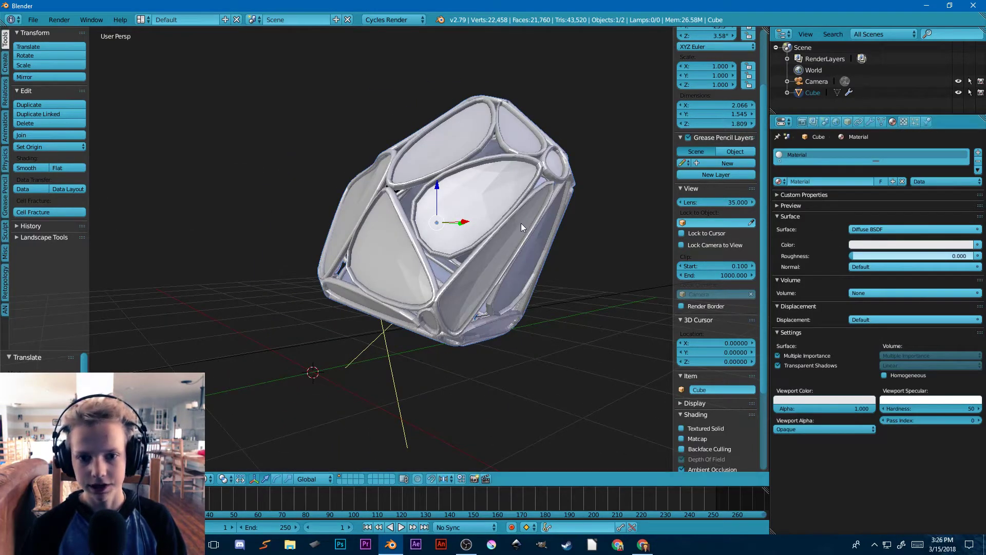
pyautogui.scroll(4, 516, 224)
pyautogui.moveTo(462, 225); pyautogui.dragTo(425, 232, button='middle')
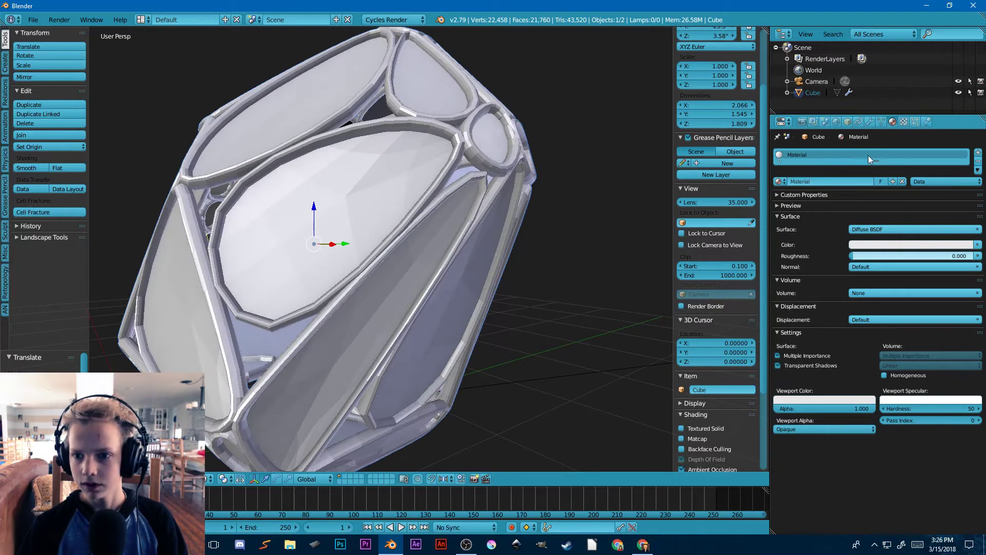
pyautogui.click(978, 153)
pyautogui.click(814, 202)
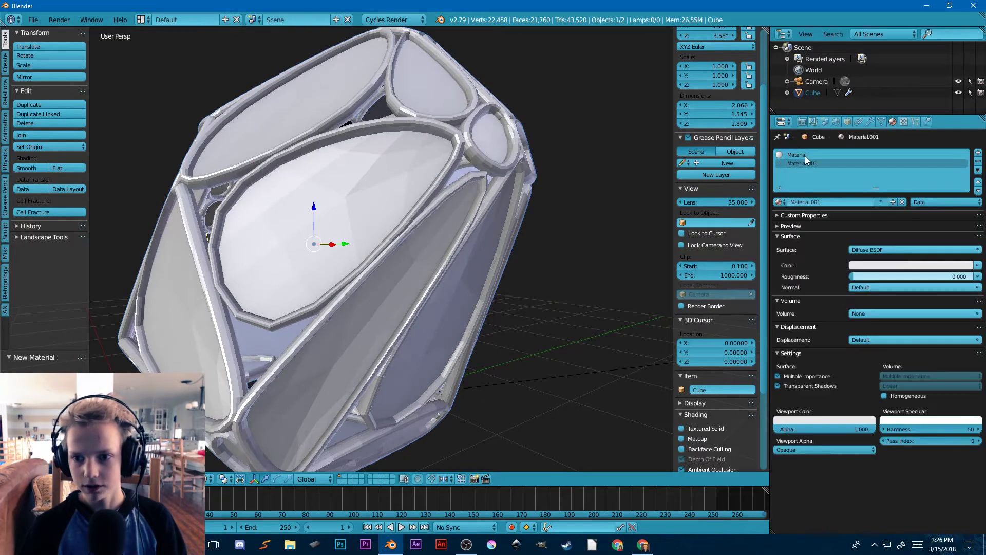
# Darken the viewport color of the first material, Material, to near black
pyautogui.click(801, 156)
pyautogui.click(822, 418)
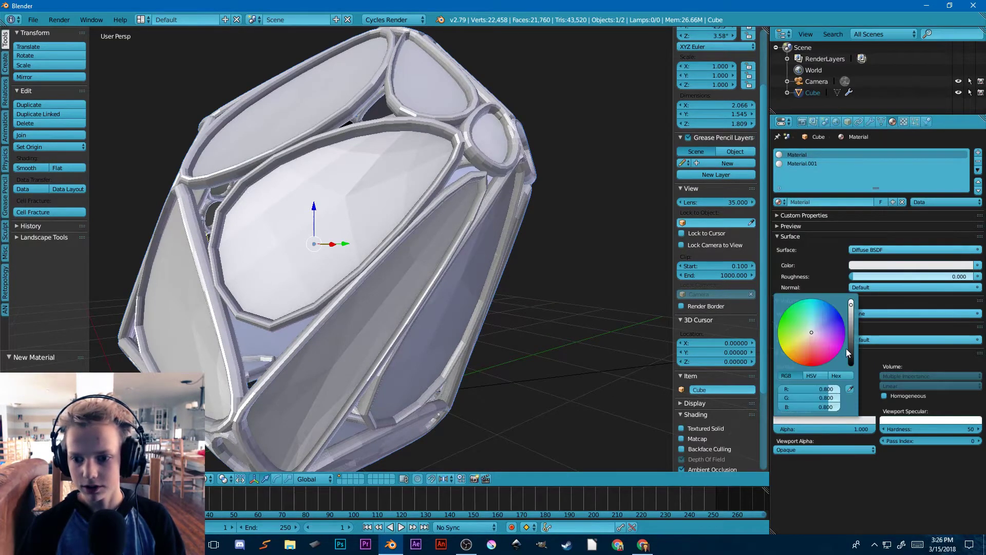
pyautogui.click(849, 358)
# Set the Wireframe modifier's material offset to 1 so the frame uses the second material
pyautogui.click(811, 164)
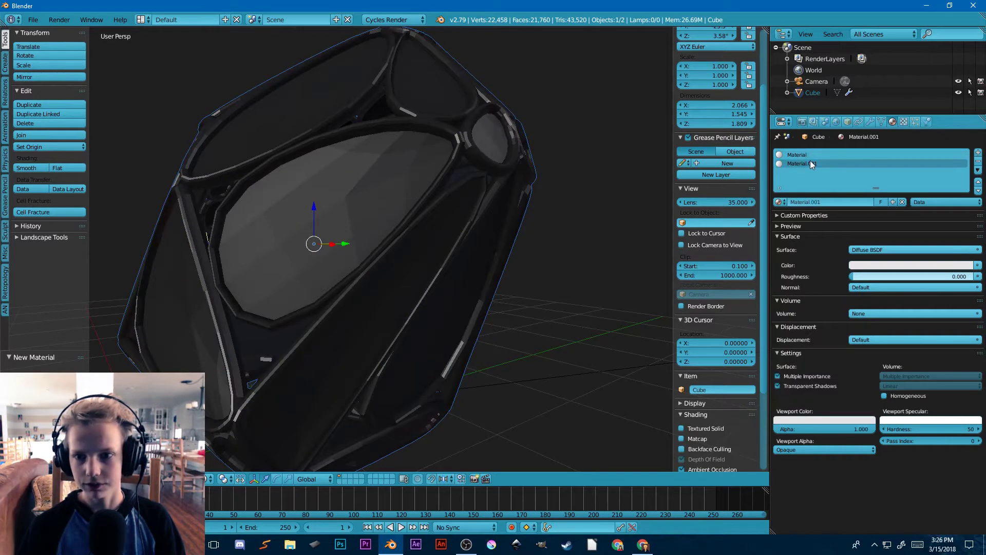
pyautogui.click(870, 122)
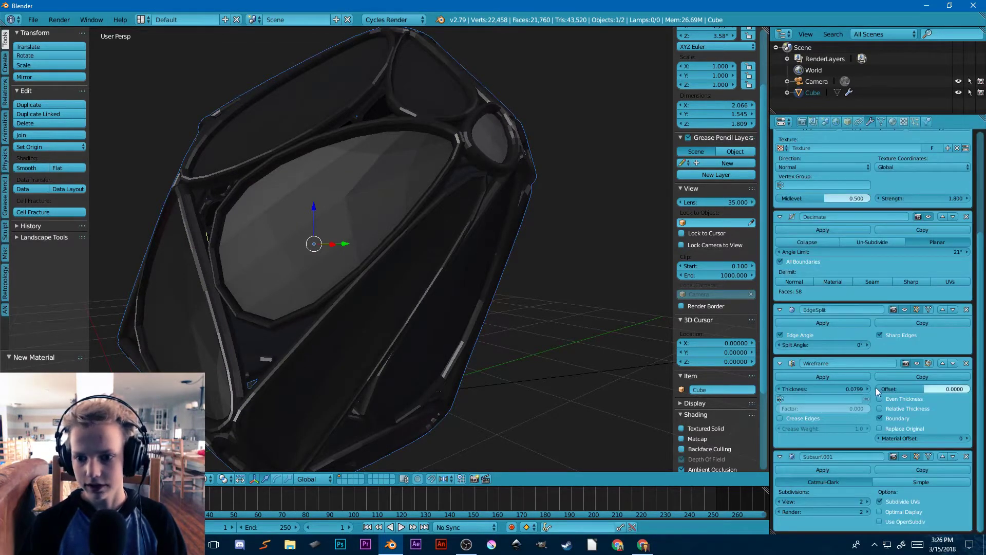
pyautogui.click(967, 439)
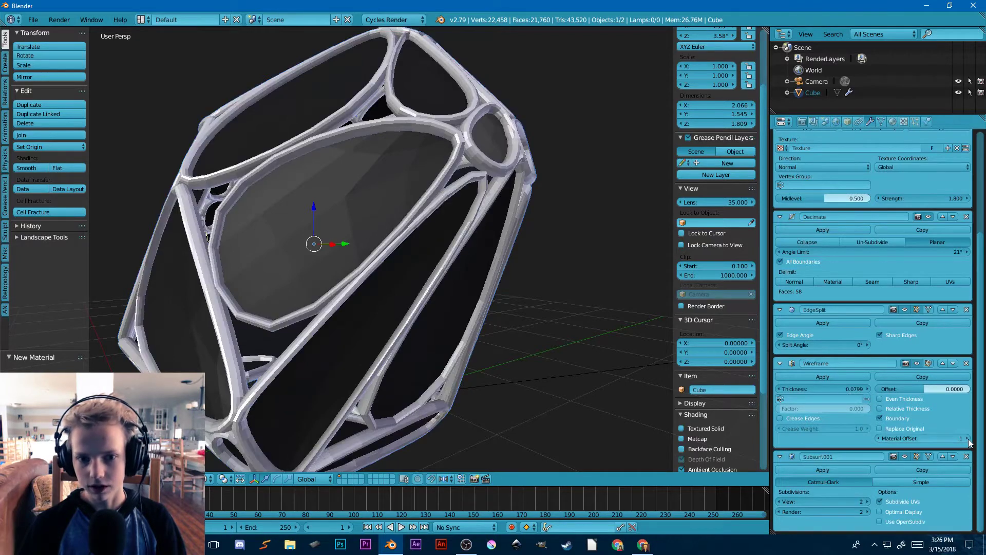
pyautogui.scroll(-3, 427, 331)
pyautogui.moveTo(427, 332); pyautogui.dragTo(498, 362, button='middle')
# Set the viewport color of Material.001 to a strong red, about R 0.800, G 0.044, B 0.040
pyautogui.click(894, 122)
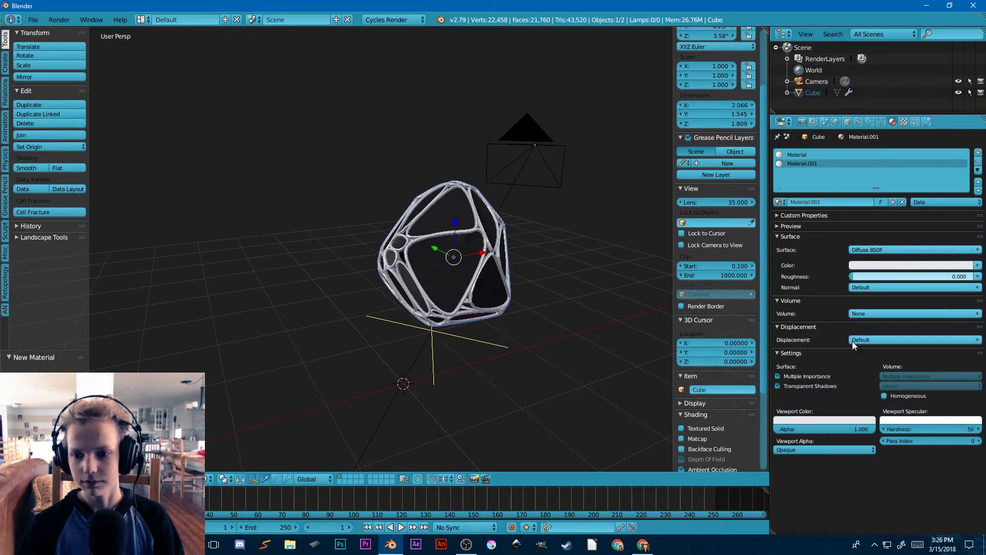
pyautogui.click(821, 419)
pyautogui.moveTo(814, 352); pyautogui.dragTo(812, 358)
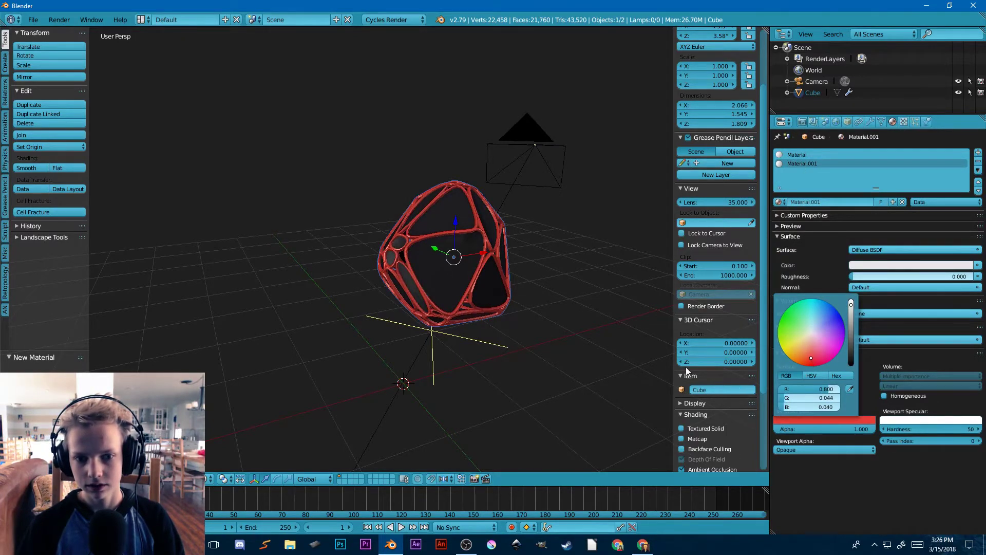
# Apply smooth shading to the object and check the red frame and dark panels from several sides
pyautogui.moveTo(668, 354); pyautogui.dragTo(473, 304, button='middle')
pyautogui.scroll(4, 488, 303)
pyautogui.click(26, 169)
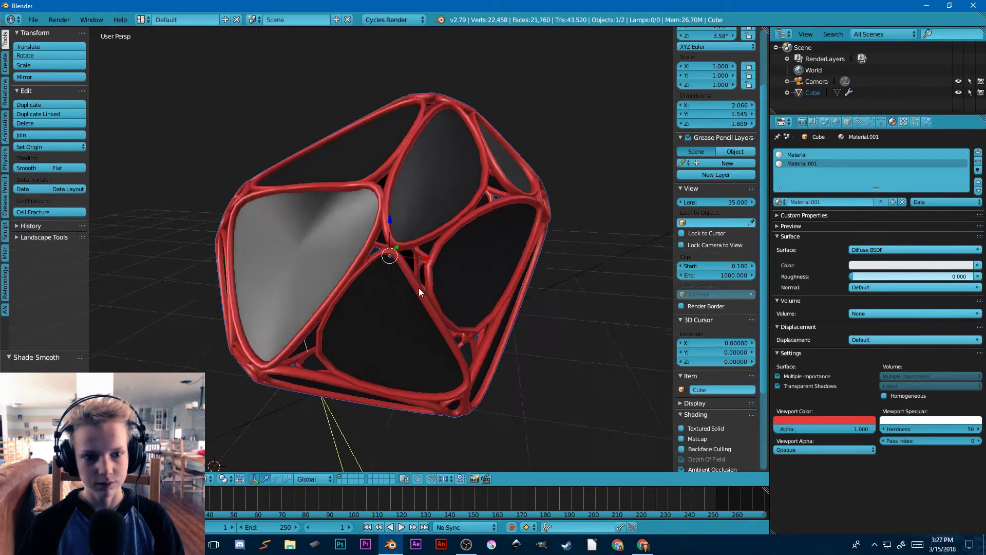
pyautogui.moveTo(418, 288)
pyautogui.mouseDown(button='middle')
pyautogui.moveTo(568, 294)
pyautogui.moveTo(584, 285)
pyautogui.moveTo(405, 281)
pyautogui.moveTo(535, 274)
pyautogui.moveTo(618, 309)
pyautogui.moveTo(492, 296)
pyautogui.moveTo(480, 251)
pyautogui.mouseUp(button='middle')
pyautogui.scroll(-6, 418, 282)
pyautogui.scroll(4, 535, 275)
pyautogui.scroll(4, 618, 309)
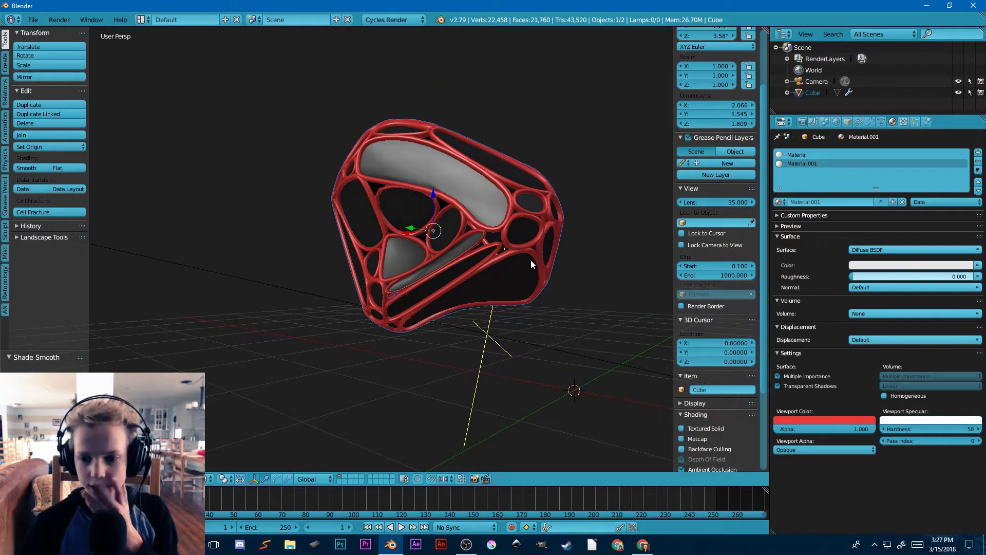
pyautogui.moveTo(581, 204); pyautogui.dragTo(591, 254, button='middle')
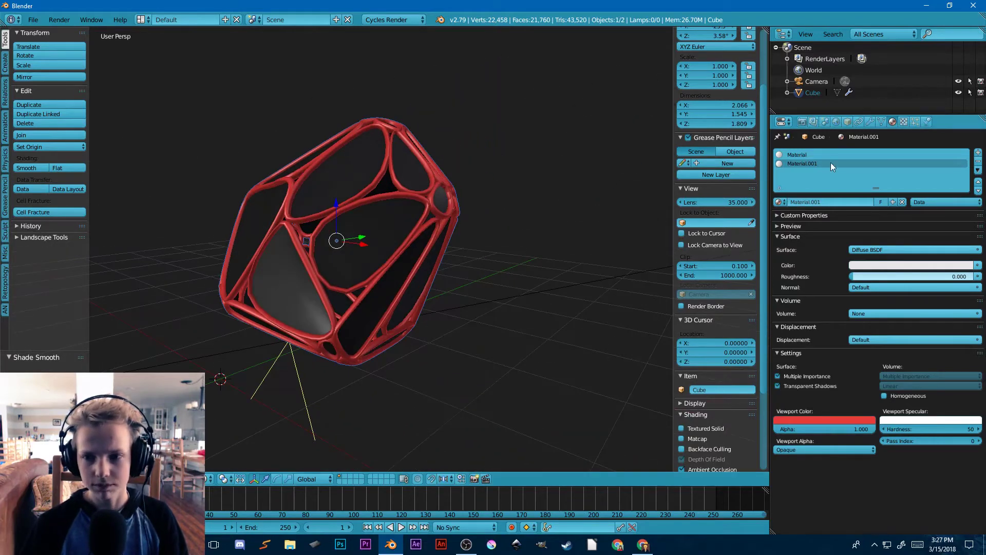
# Set the end frame of the animation to 100
pyautogui.click(871, 121)
pyautogui.scroll(3, 846, 321)
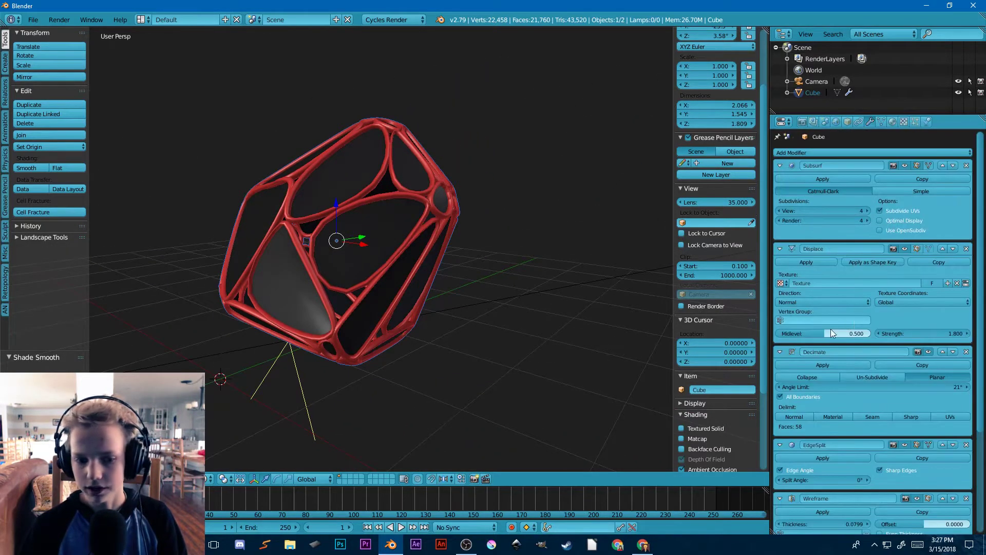
pyautogui.click(264, 528)
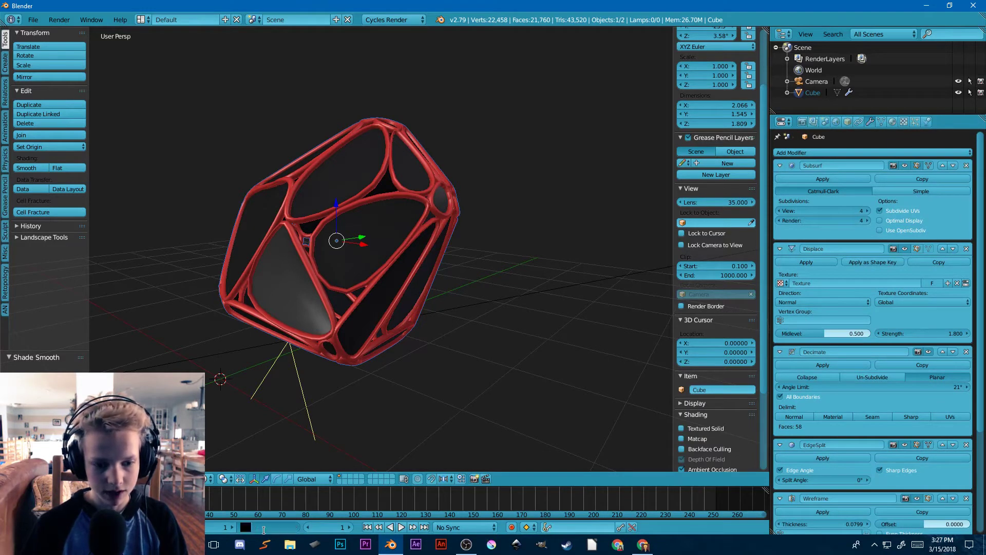
pyautogui.write('100')
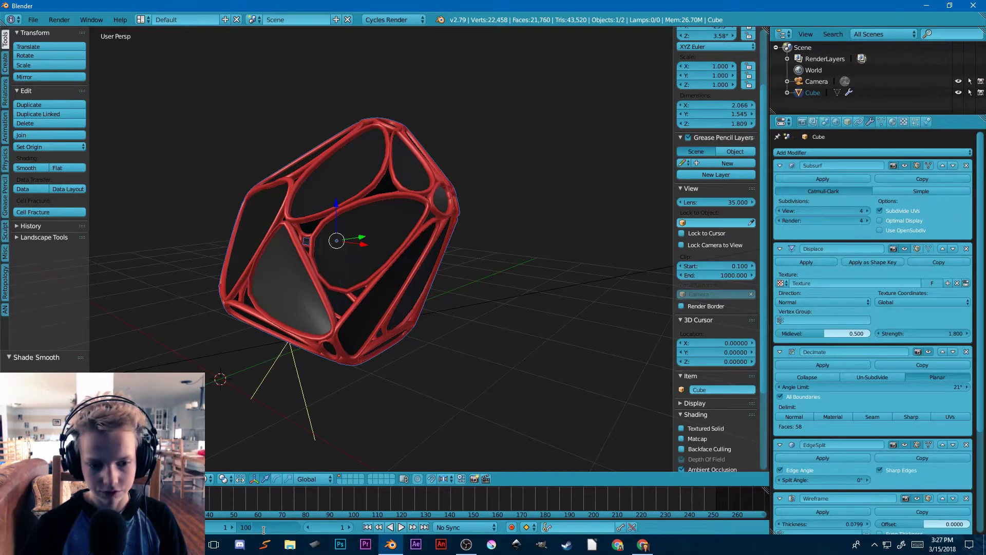
pyautogui.press('Return')
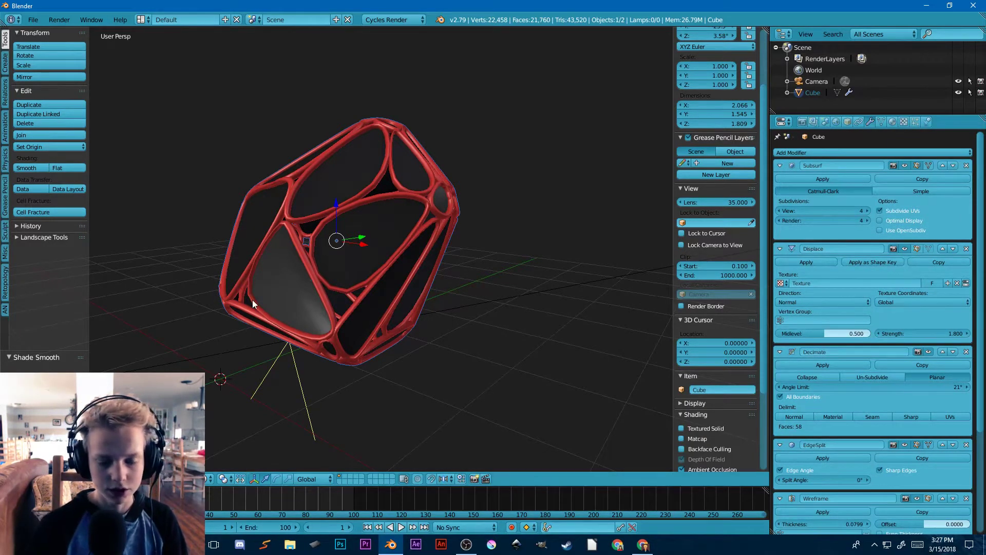
pyautogui.scroll(-6, 277, 298)
pyautogui.moveTo(319, 296); pyautogui.dragTo(440, 293, button='middle')
pyautogui.scroll(3, 494, 303)
pyautogui.keyDown('shift'); pyautogui.moveTo(497, 304); pyautogui.dragTo(410, 323, button='middle'); pyautogui.keyUp('shift')
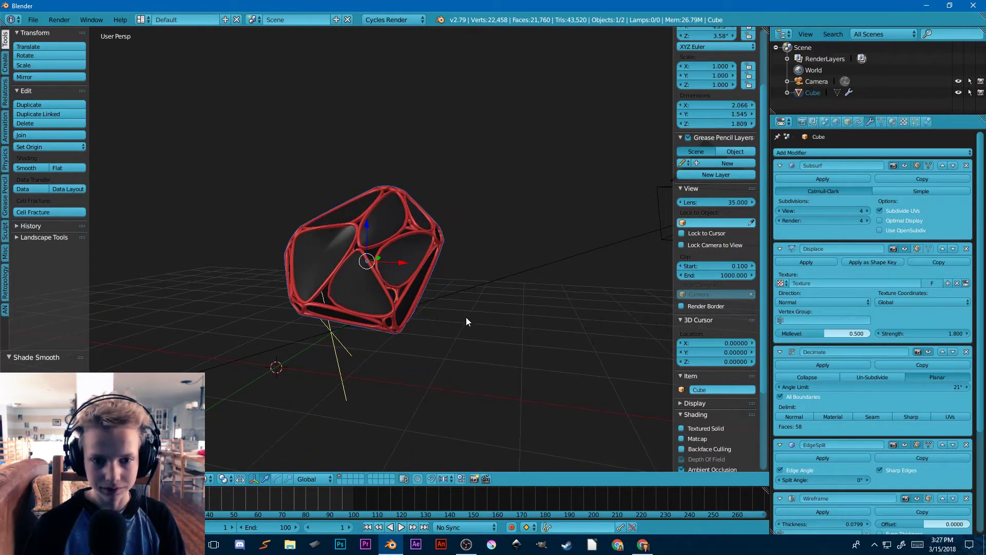
pyautogui.press('r')
pyautogui.rightClick(516, 278)
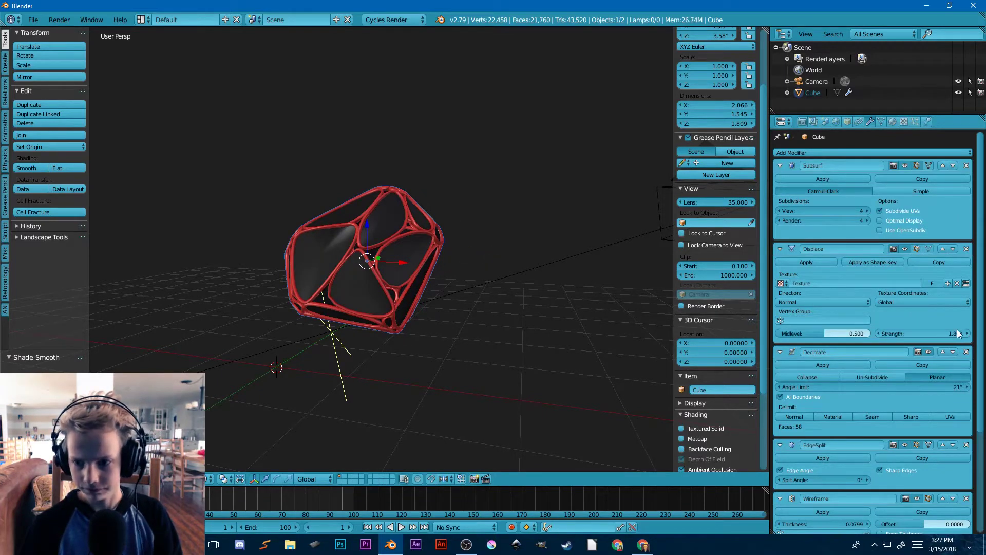
# Set the Displace modifier's texture coordinates to Local
pyautogui.click(918, 301)
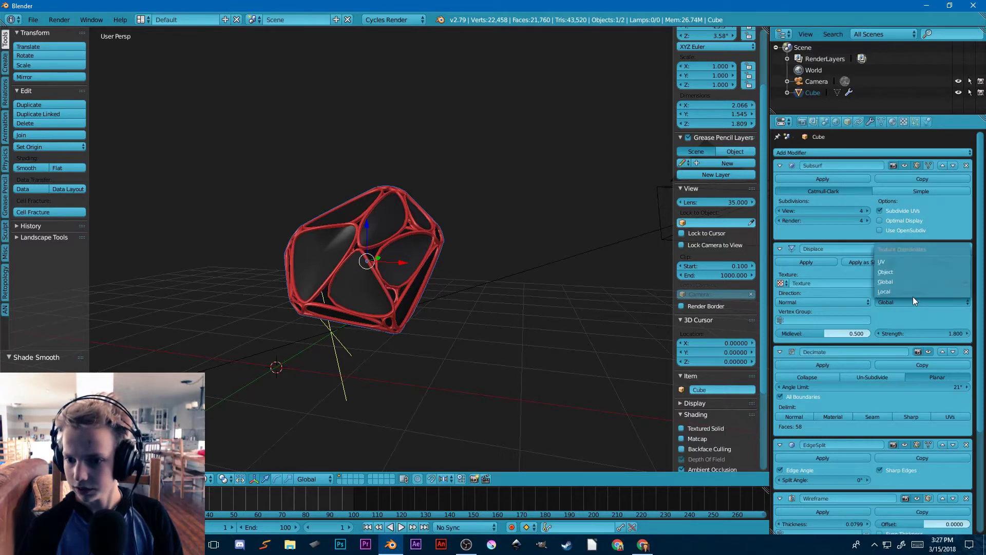
pyautogui.click(887, 291)
pyautogui.moveTo(396, 353); pyautogui.dragTo(399, 437, button='middle')
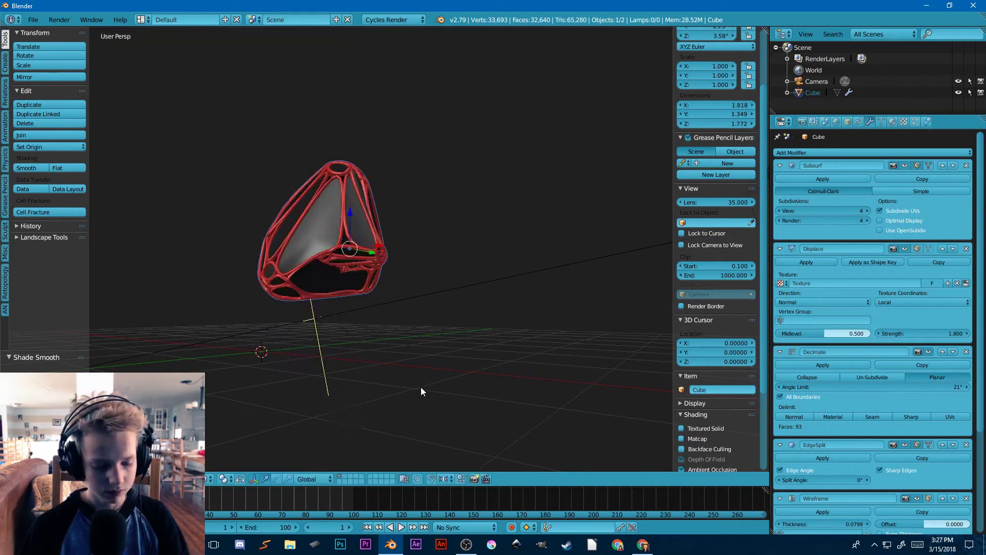
# Clear the object's location so it sits at the world origin
pyautogui.hotkey('alt', 'g')
pyautogui.moveTo(421, 387); pyautogui.dragTo(522, 246, button='middle')
pyautogui.scroll(3, 380, 374)
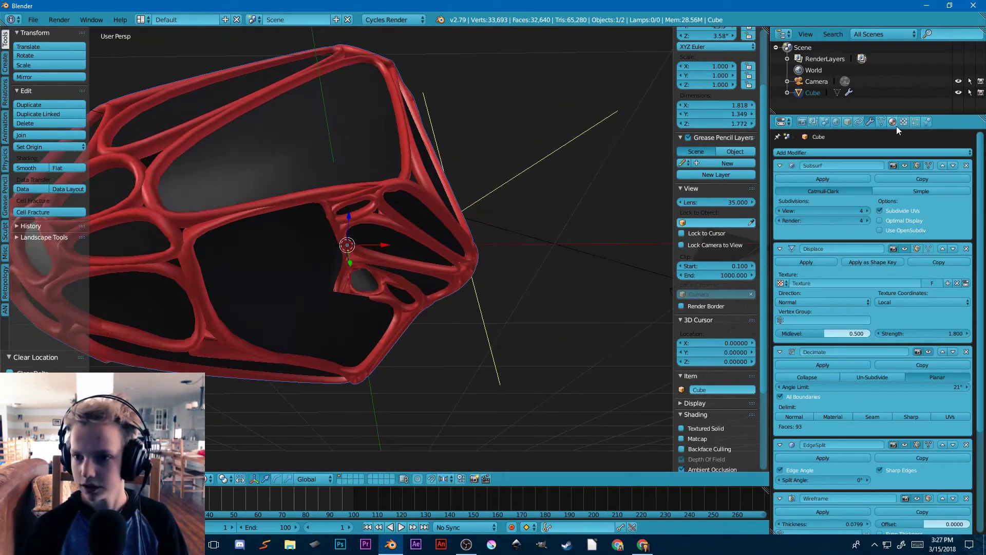
pyautogui.click(904, 121)
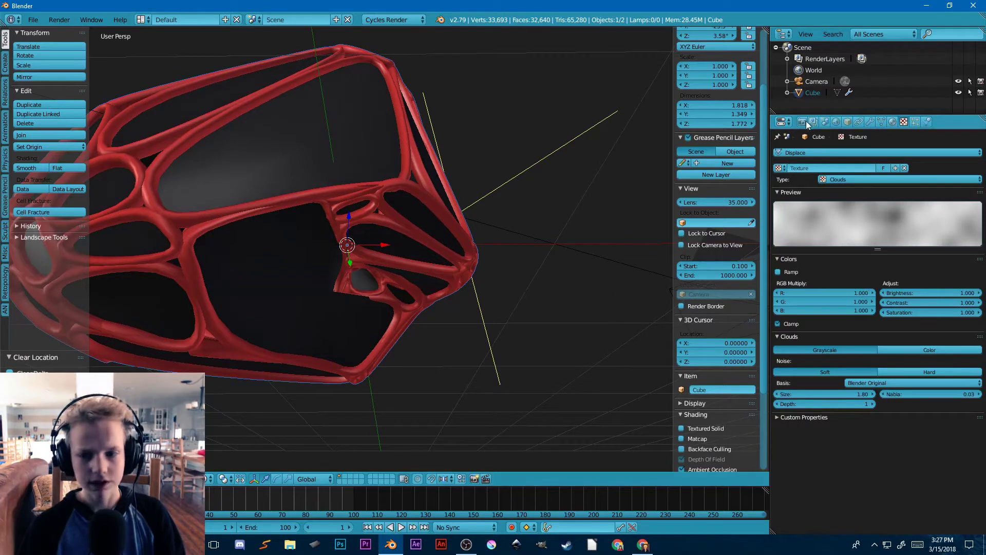
pyautogui.click(869, 121)
pyautogui.scroll(-5, 377, 247)
pyautogui.press('g')
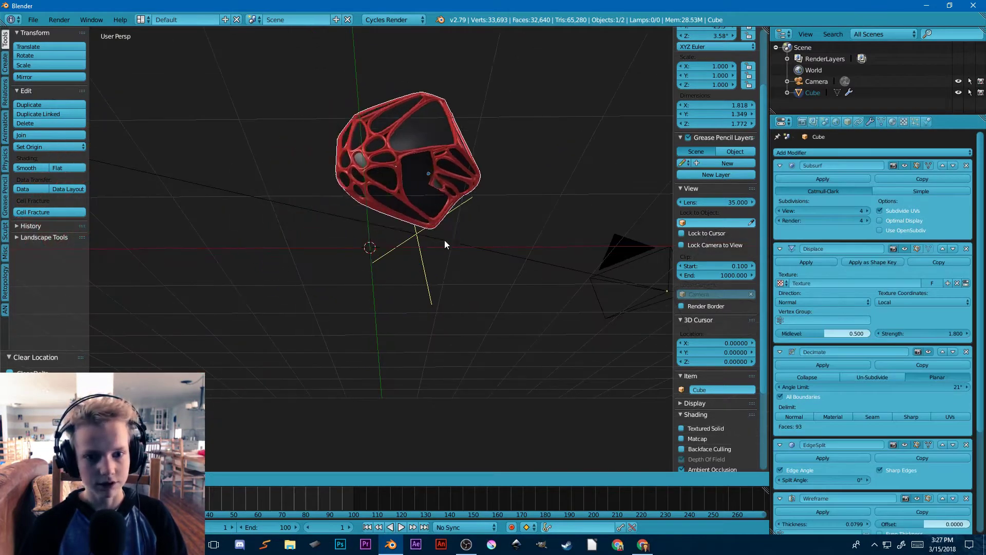
pyautogui.rightClick(377, 263)
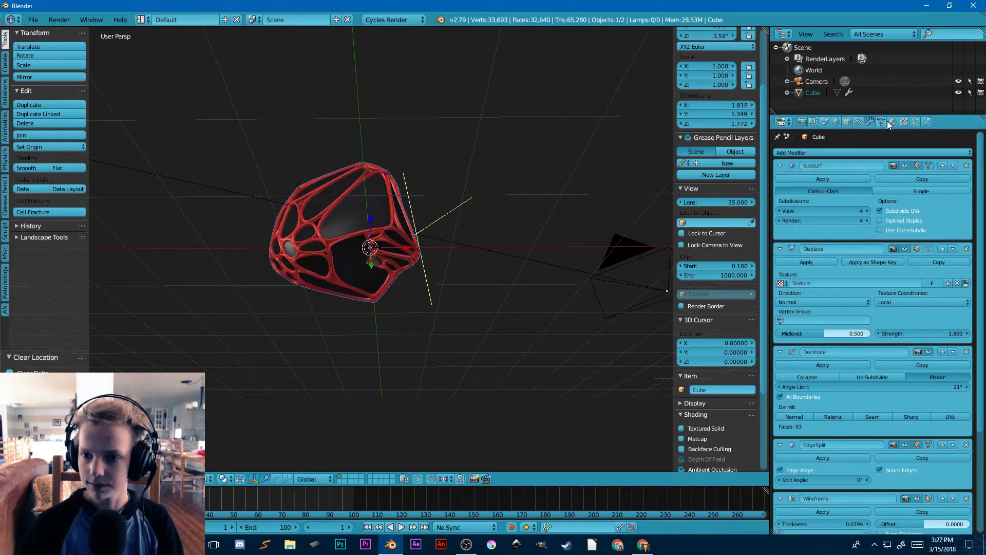
pyautogui.click(893, 122)
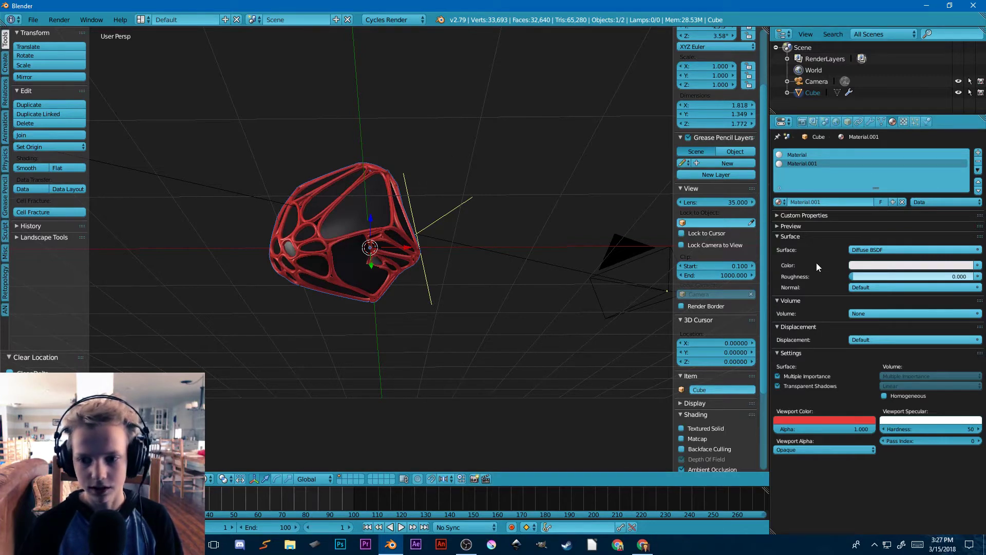
pyautogui.scroll(1, 483, 252)
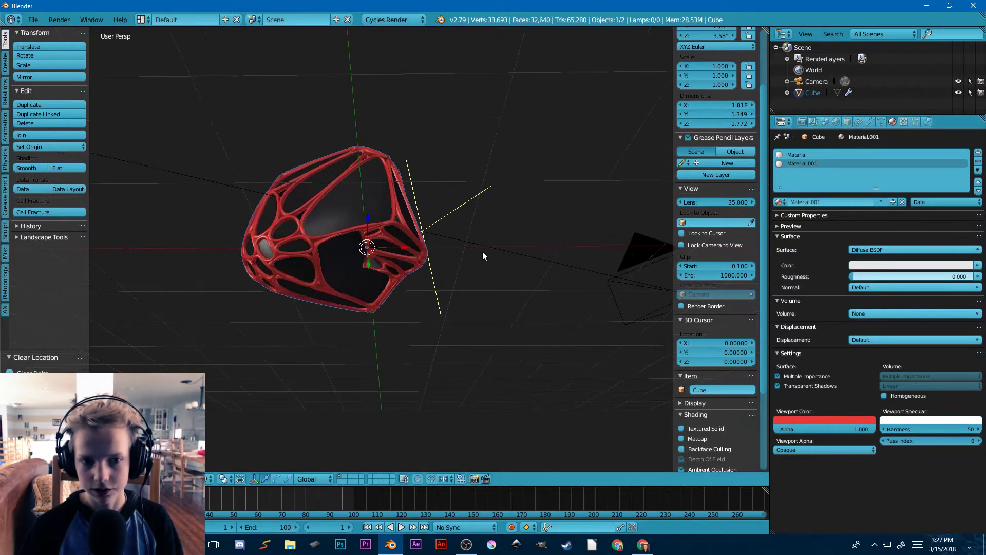
pyautogui.scroll(1, 482, 251)
# Change the displacement texture's type, trying Distorted Noise first and settling on Musgrave
pyautogui.click(909, 124)
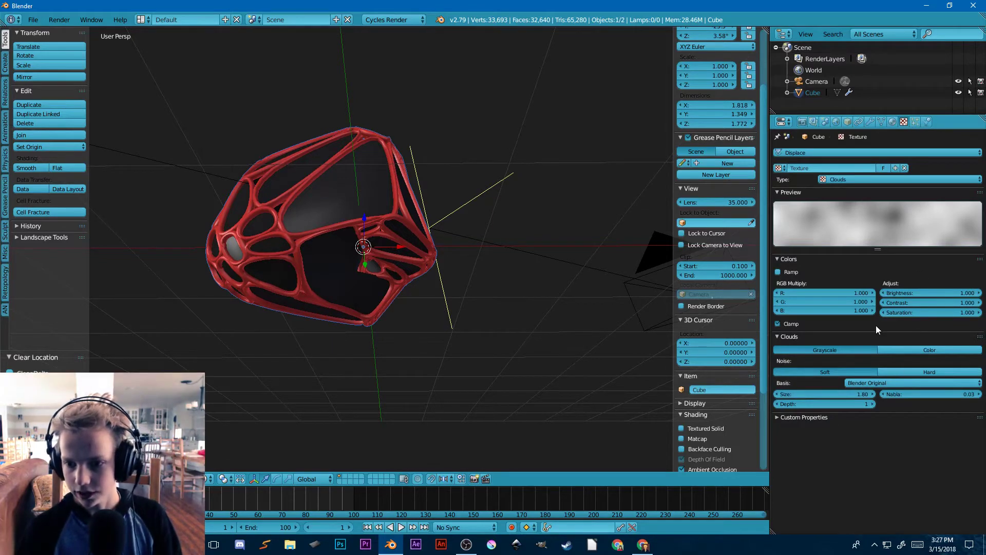
pyautogui.moveTo(570, 251); pyautogui.dragTo(504, 337, button='middle')
pyautogui.scroll(4, 403, 239)
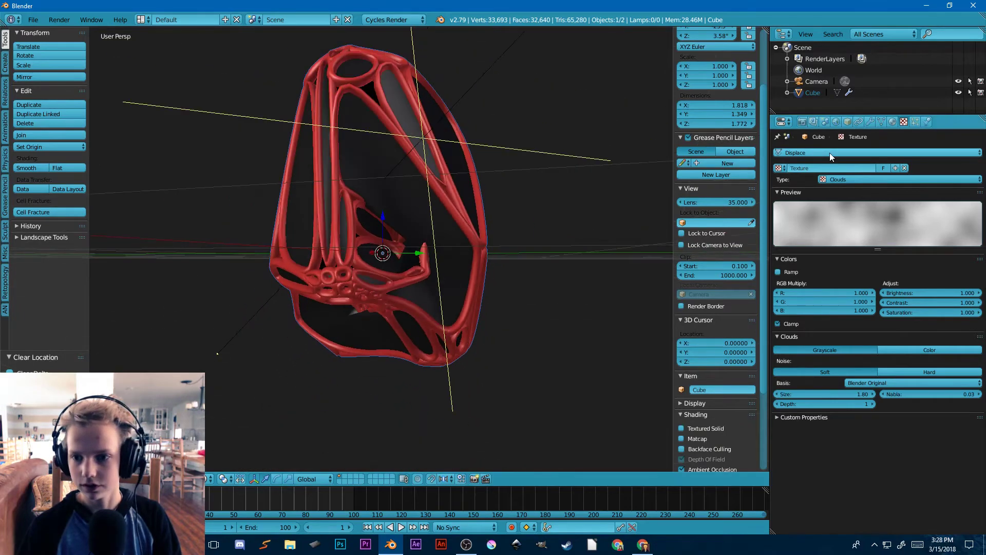
pyautogui.click(856, 179)
pyautogui.click(850, 220)
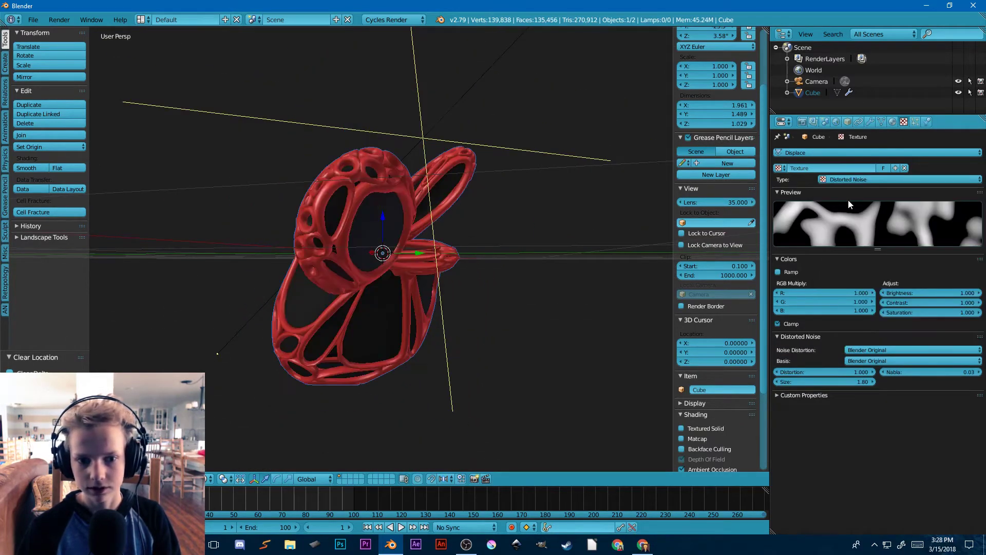
pyautogui.click(852, 181)
pyautogui.click(843, 269)
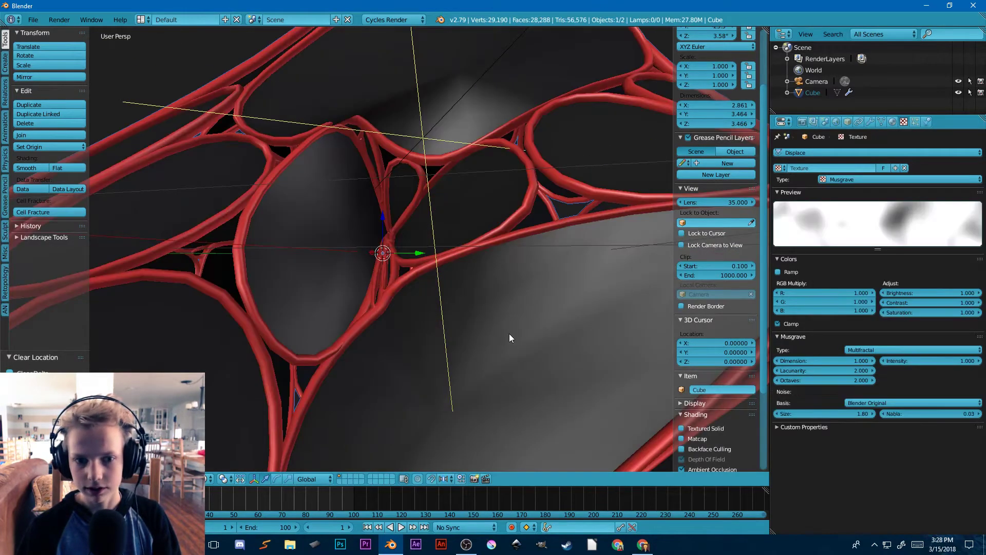
# Reduce the Musgrave texture's noise size to 1.30
pyautogui.scroll(-5, 506, 334)
pyautogui.moveTo(462, 332); pyautogui.dragTo(286, 311, button='middle')
pyautogui.scroll(3, 284, 307)
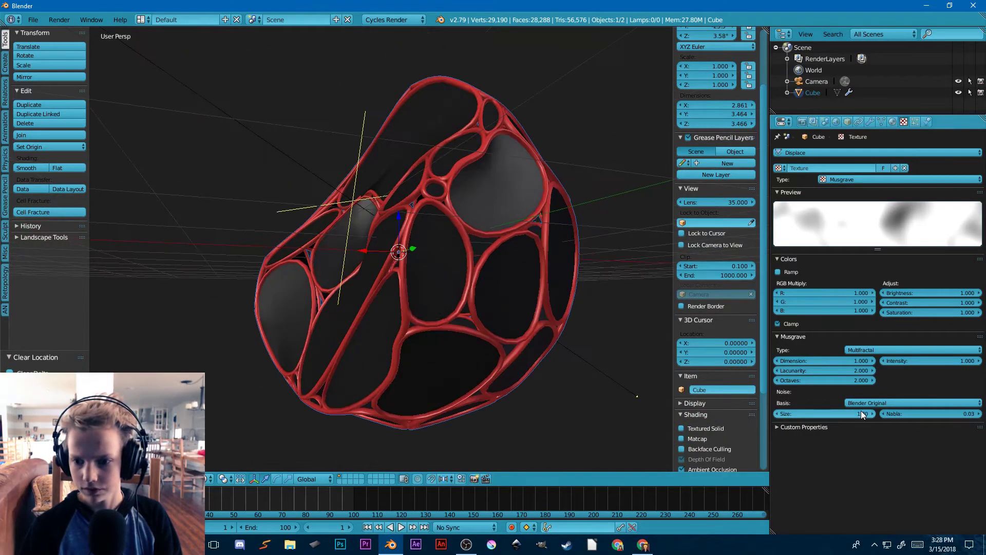
pyautogui.moveTo(861, 413); pyautogui.dragTo(801, 413)
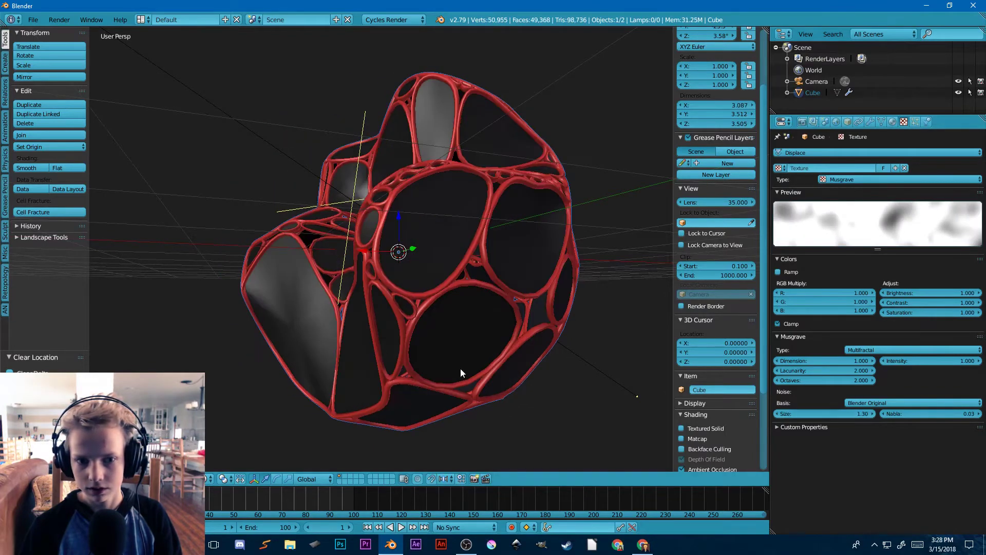
# Lower the Displace modifier's strength to 0.400 for a rounder, more compact shape
pyautogui.moveTo(460, 368); pyautogui.dragTo(509, 334, button='middle')
pyautogui.click(871, 121)
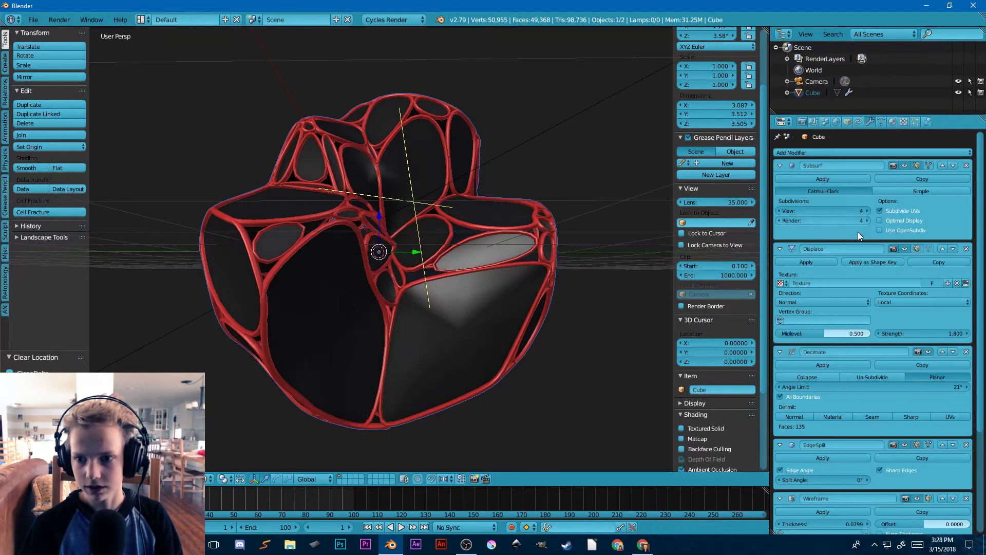
pyautogui.moveTo(912, 335)
pyautogui.mouseDown()
pyautogui.moveTo(876, 334)
pyautogui.moveTo(902, 333)
pyautogui.mouseUp()
pyautogui.click(881, 334)
pyautogui.click(880, 335)
pyautogui.click(880, 334)
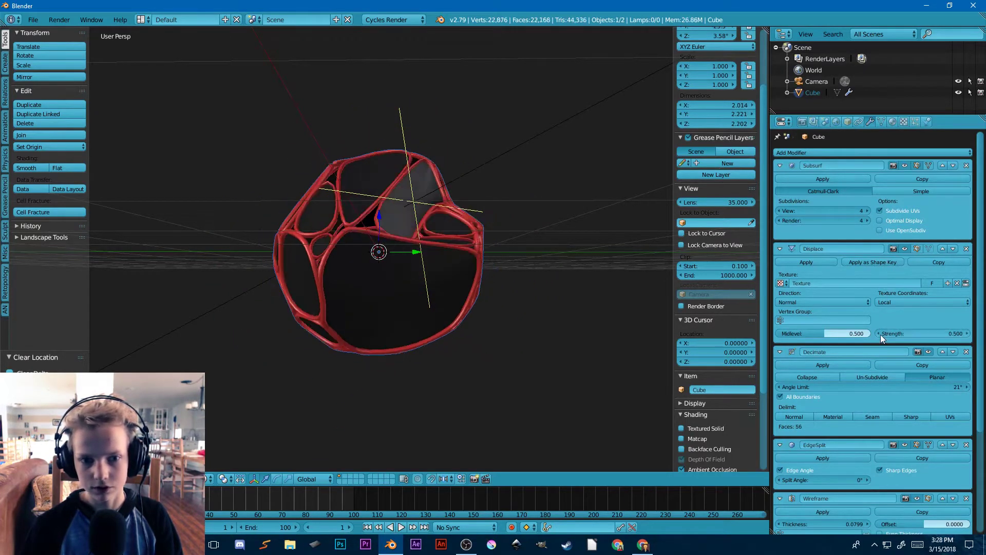
pyautogui.moveTo(514, 323); pyautogui.dragTo(448, 349, button='middle')
pyautogui.click(880, 334)
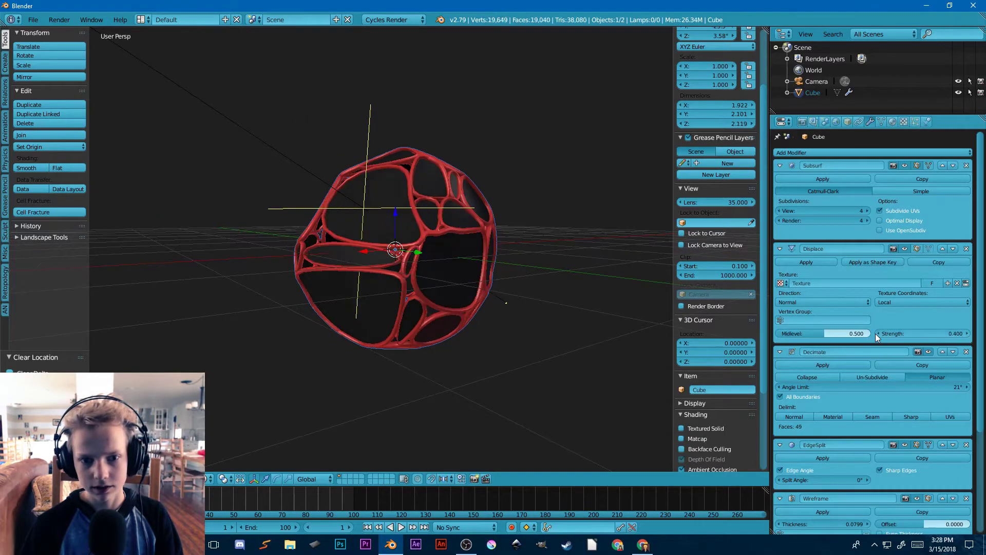
# Look at the shape through the scene camera and deselect all objects
pyautogui.moveTo(469, 298); pyautogui.dragTo(440, 326, button='middle')
pyautogui.scroll(-8, 376, 348)
pyautogui.scroll(5, 392, 310)
pyautogui.scroll(-4, 440, 326)
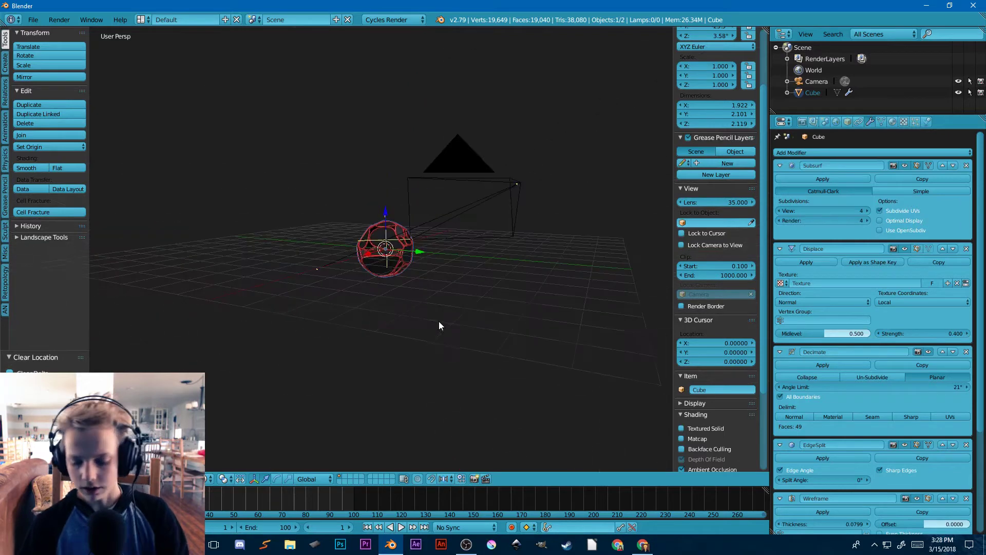
pyautogui.press('KP_0')
pyautogui.scroll(4, 439, 328)
pyautogui.scroll(-6, 436, 324)
pyautogui.scroll(4, 484, 293)
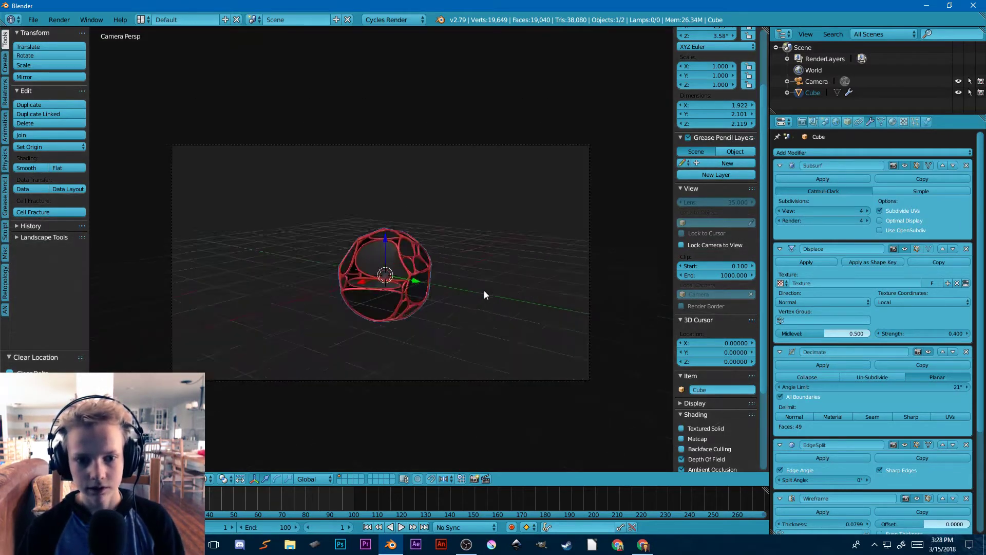
pyautogui.press('a')
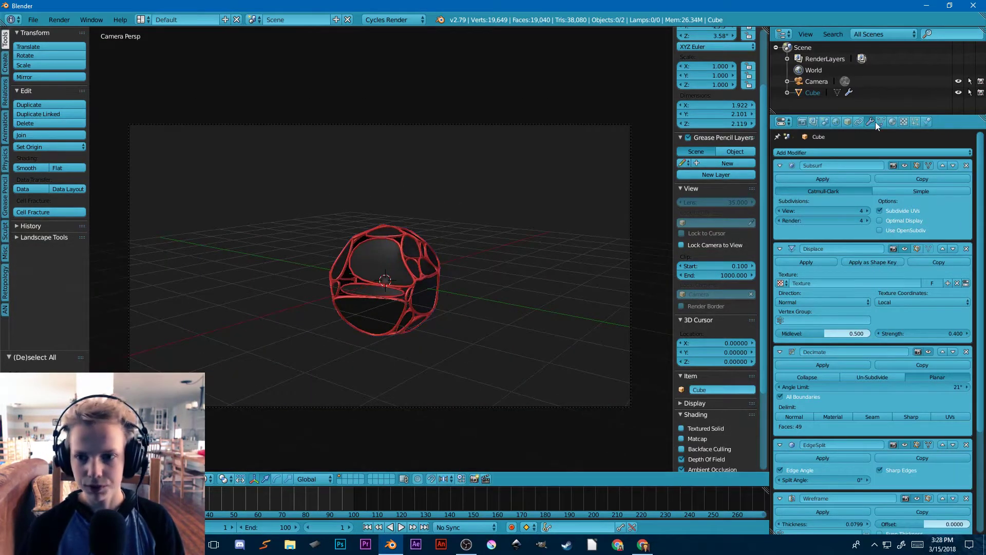
# Set the render resolution to 1024 by 1024 px for a square frame
pyautogui.click(802, 122)
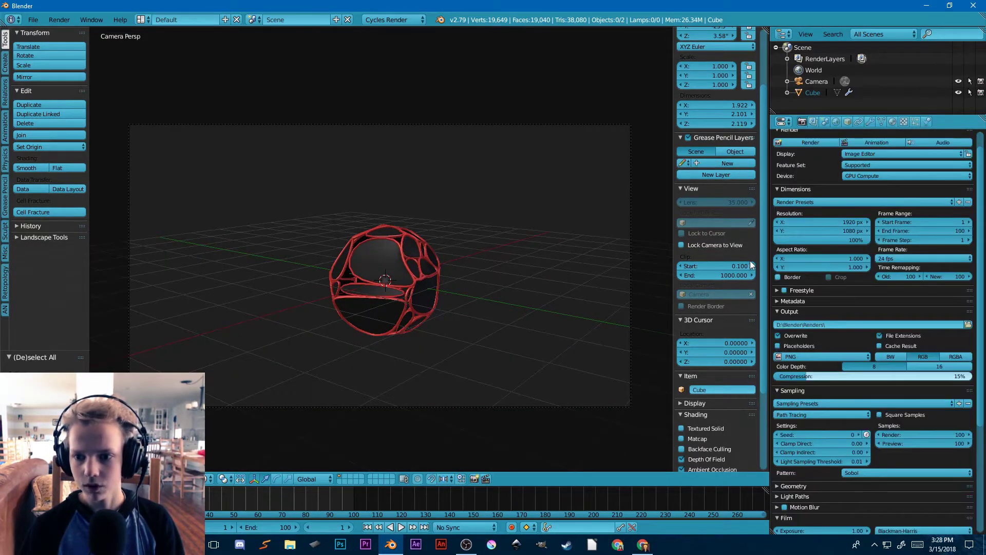
pyautogui.click(815, 230)
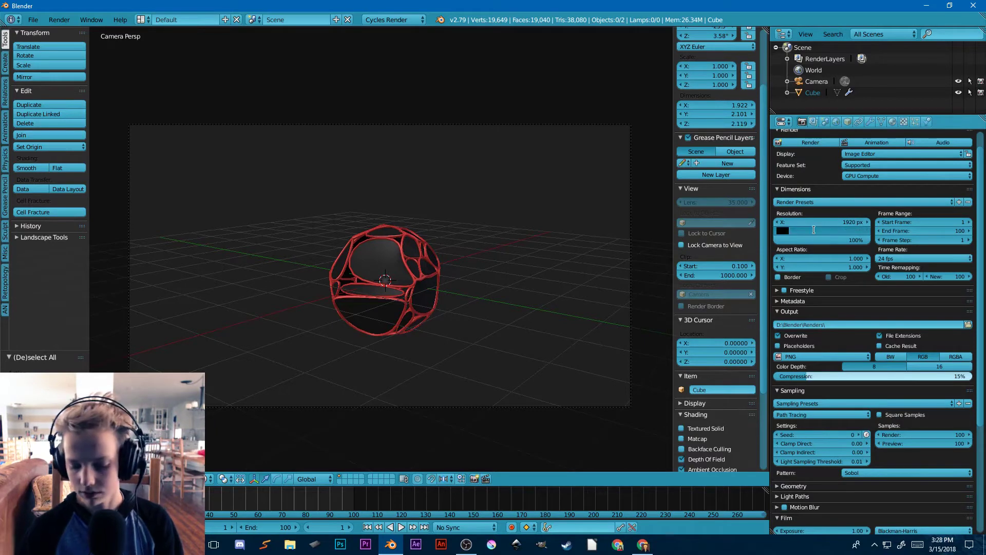
pyautogui.write('1024')
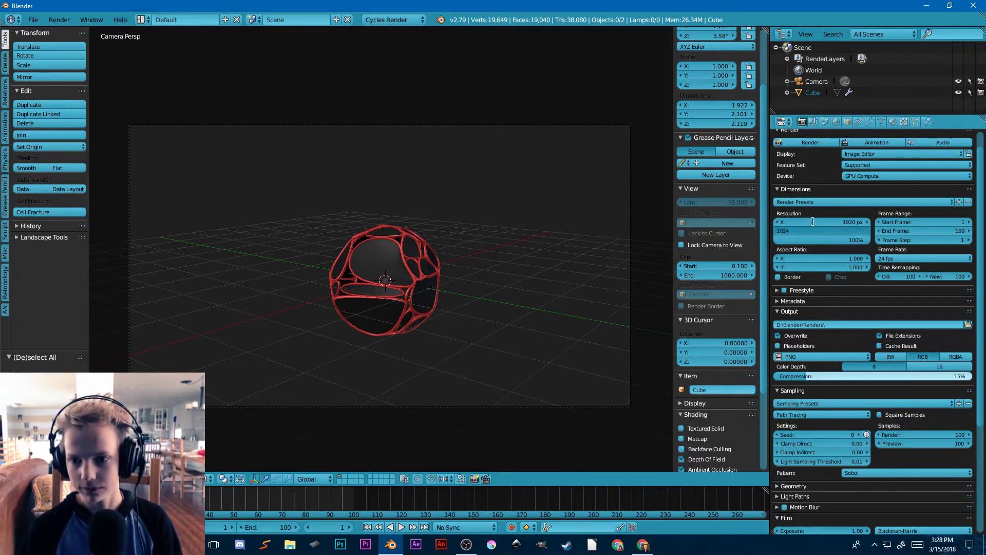
pyautogui.press('Return')
pyautogui.click(813, 222)
pyautogui.write('1024')
pyautogui.press('Return')
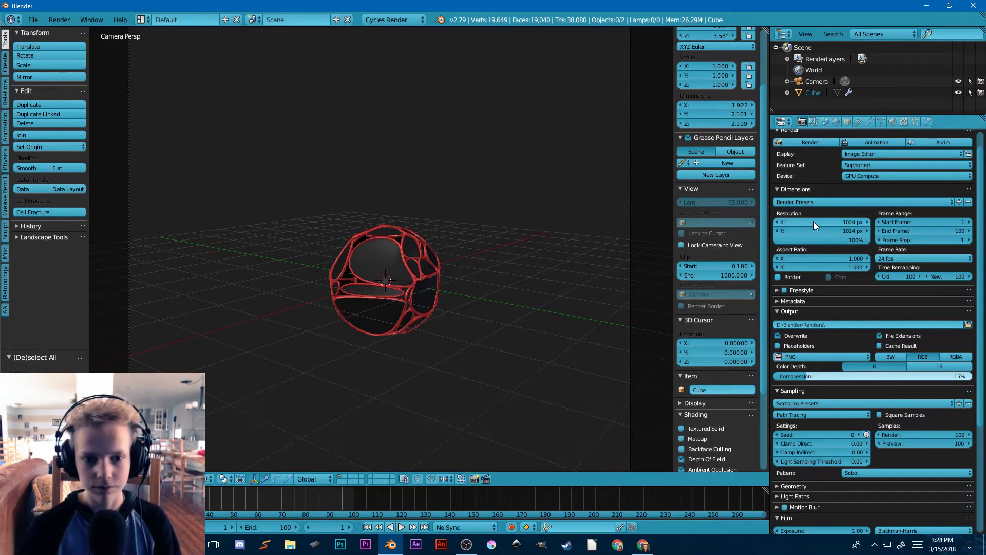
# Select the camera and move it to centre the shape in the square frame and bring it slightly closer
pyautogui.scroll(-5, 495, 263)
pyautogui.scroll(4, 545, 263)
pyautogui.rightClick(591, 259)
pyautogui.scroll(-3, 570, 264)
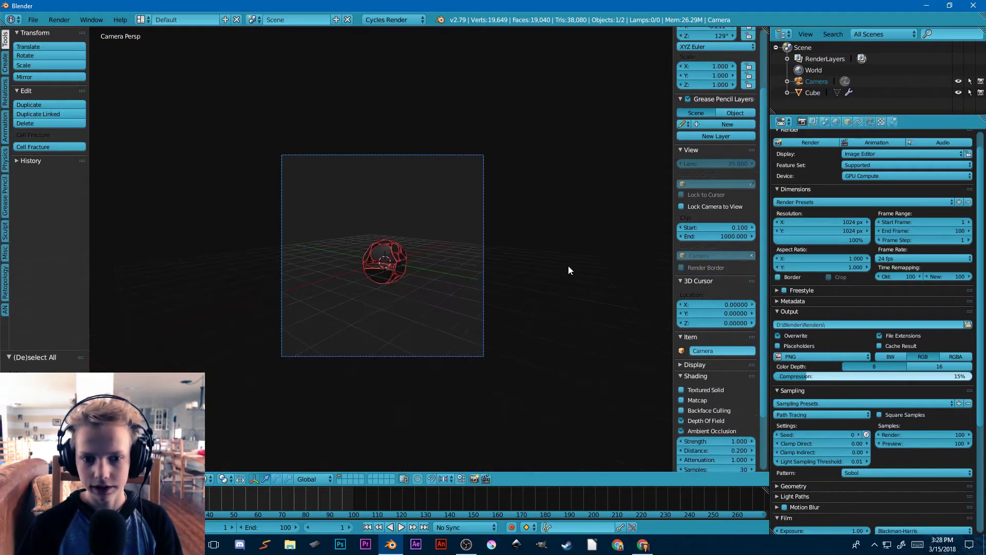
pyautogui.press('g')
pyautogui.click(464, 284)
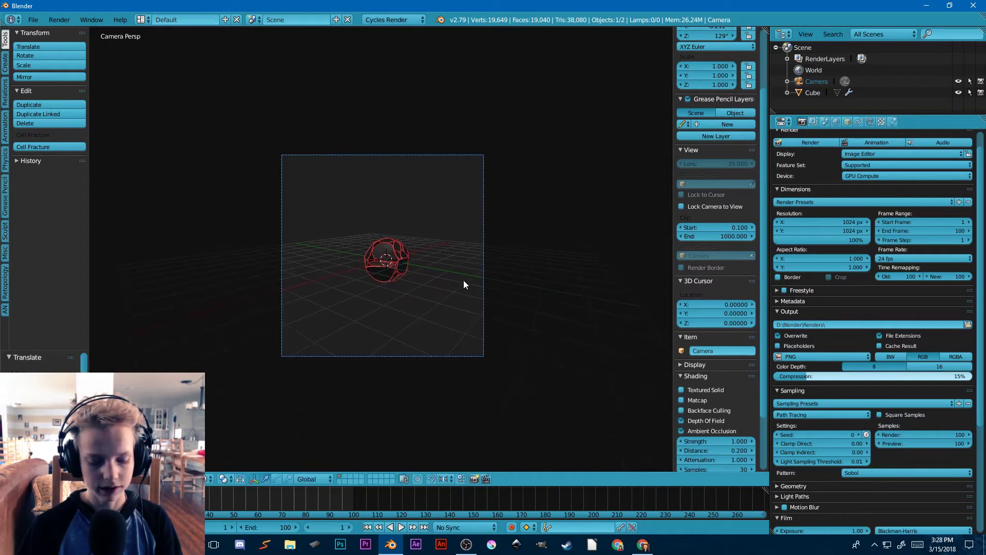
pyautogui.press('g')
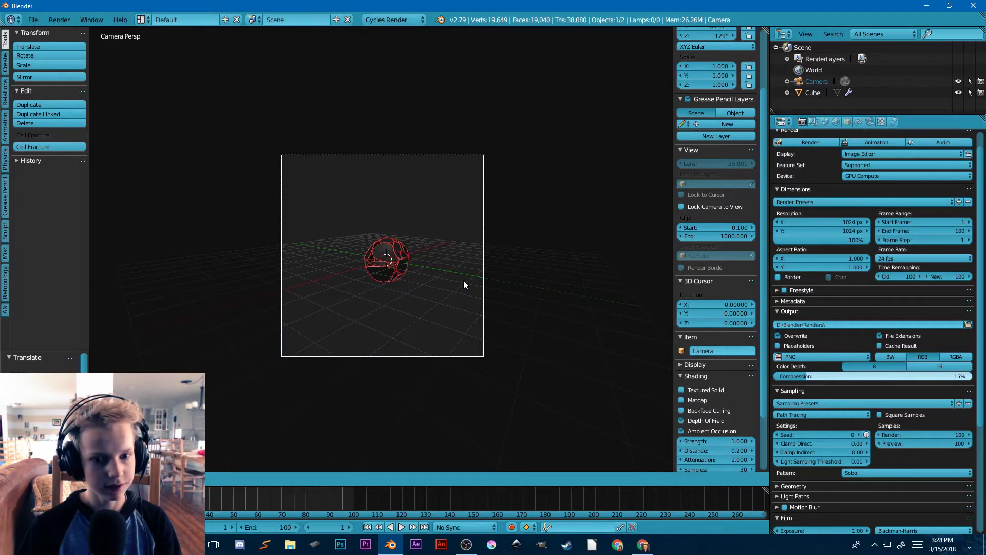
pyautogui.press('z')
pyautogui.press('z')
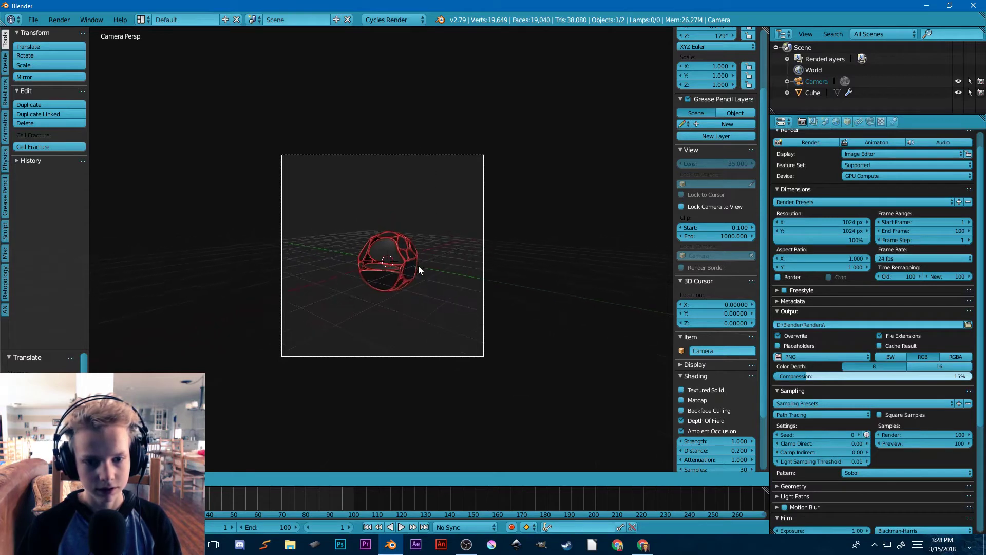
pyautogui.click(415, 363)
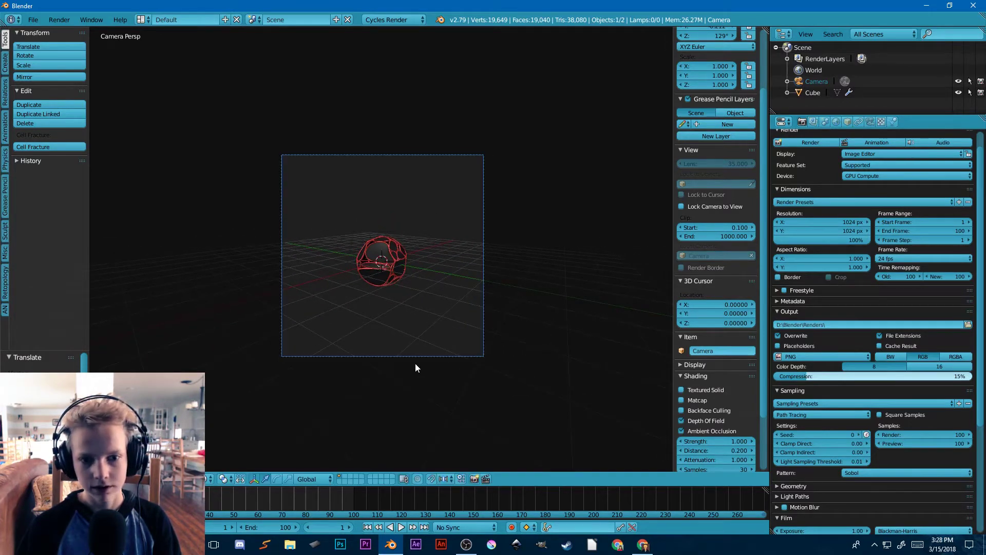
# Increase the camera's focal length to 59.67 mm so the shape fills more of the frame
pyautogui.click(868, 123)
pyautogui.click(800, 189)
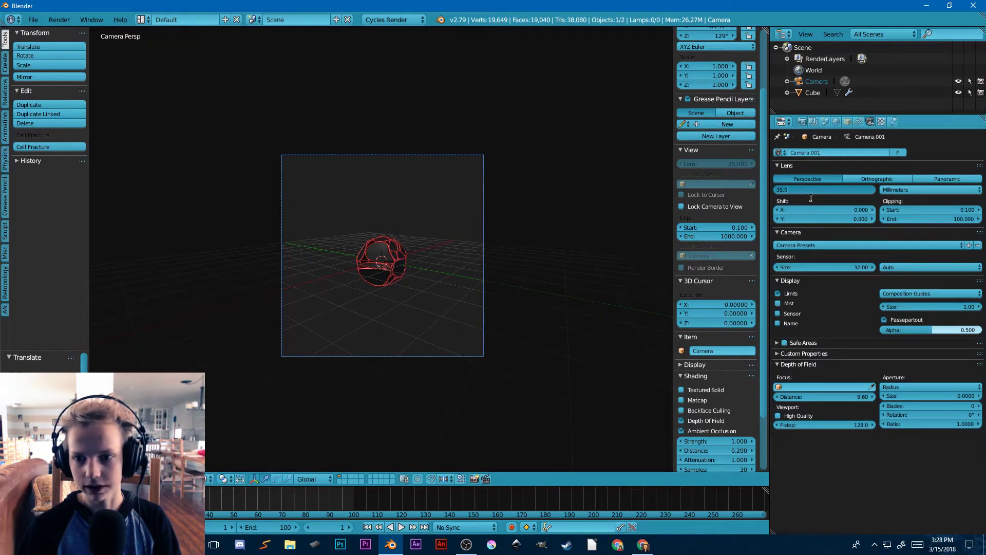
pyautogui.click(810, 198)
pyautogui.moveTo(812, 190)
pyautogui.mouseDown()
pyautogui.moveTo(833, 190)
pyautogui.moveTo(824, 189)
pyautogui.mouseUp()
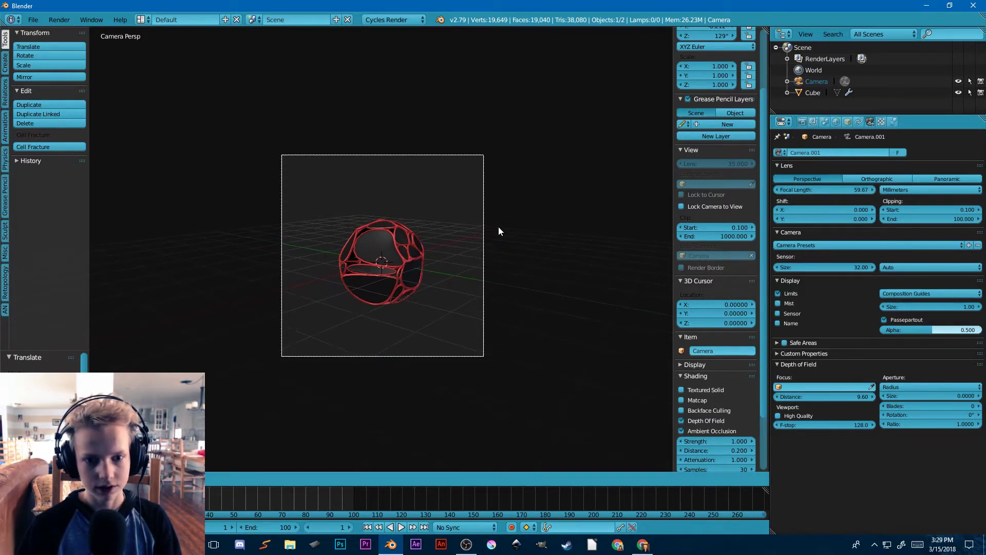
# Leave the camera view, select the cube and add a second Displace modifier to its stack
pyautogui.moveTo(376, 305); pyautogui.dragTo(463, 341, button='middle')
pyautogui.scroll(-4, 391, 325)
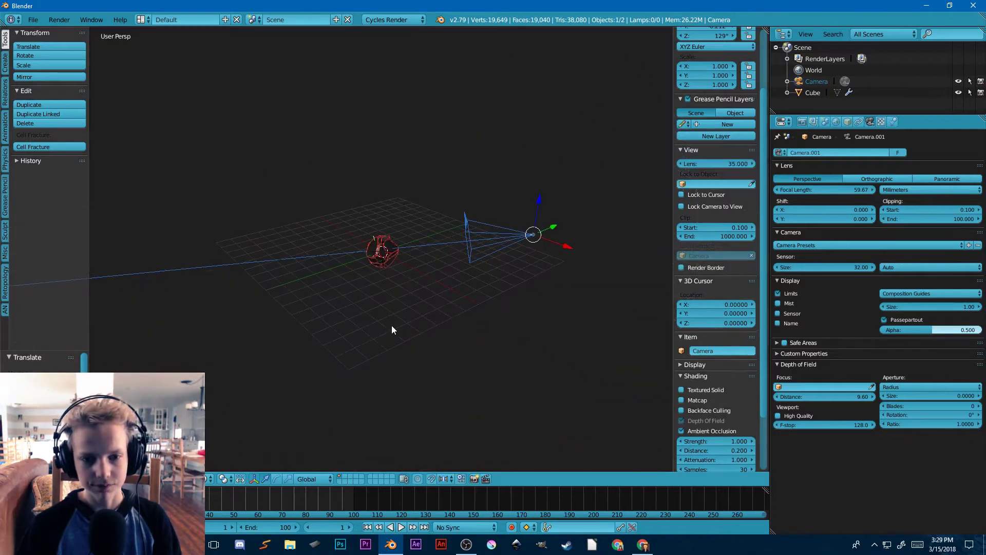
pyautogui.moveTo(391, 330); pyautogui.dragTo(395, 286, button='middle')
pyautogui.scroll(8, 394, 286)
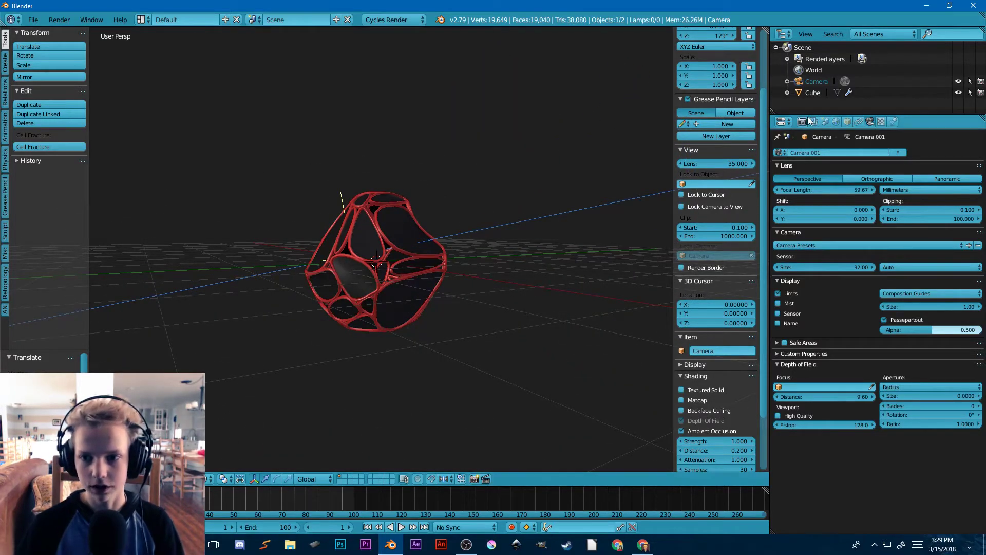
pyautogui.click(813, 90)
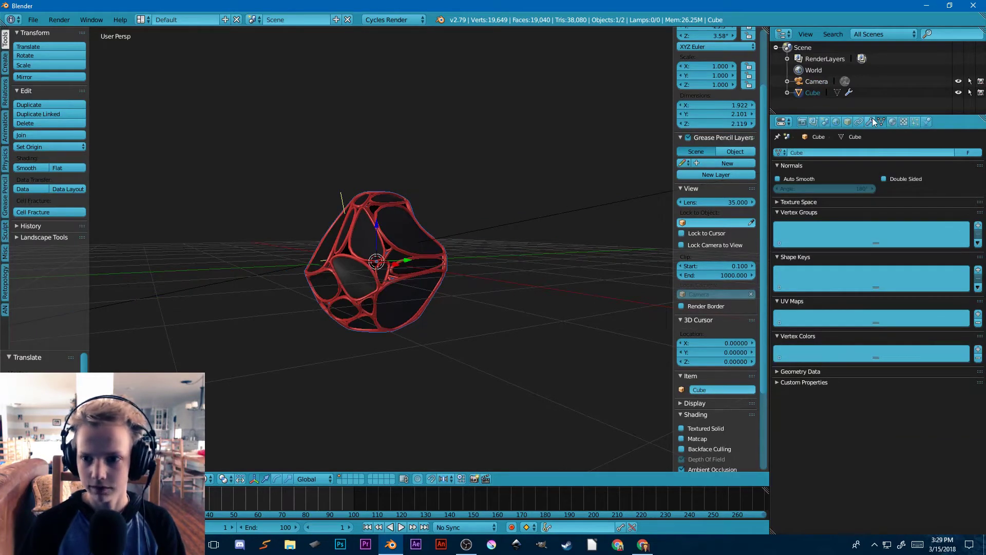
pyautogui.click(848, 122)
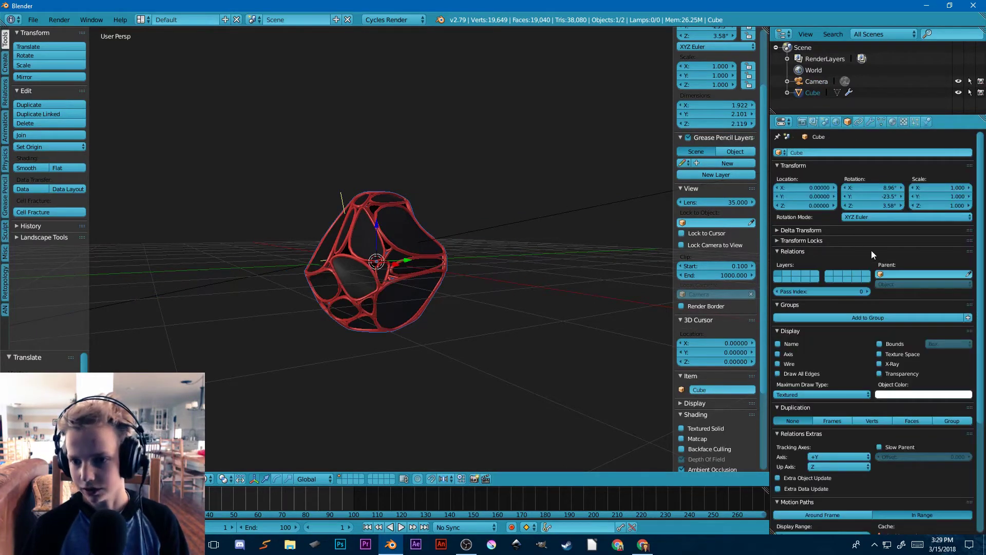
pyautogui.click(870, 122)
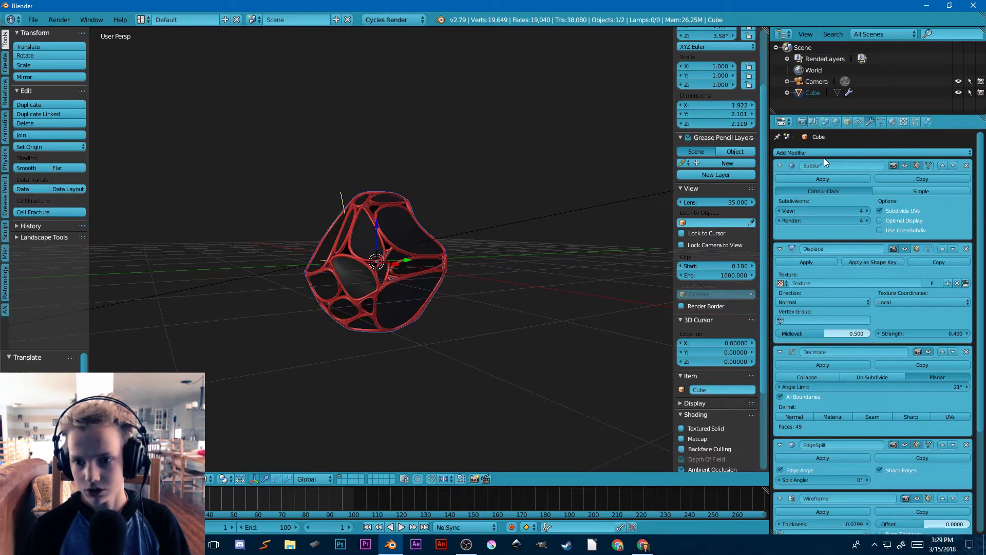
pyautogui.click(799, 152)
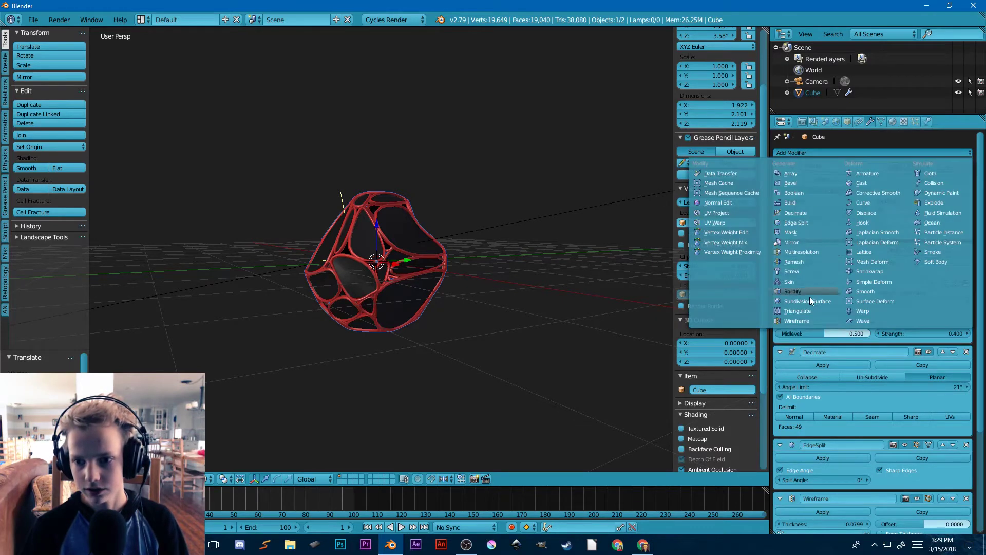
pyautogui.click(873, 212)
pyautogui.scroll(-10, 868, 356)
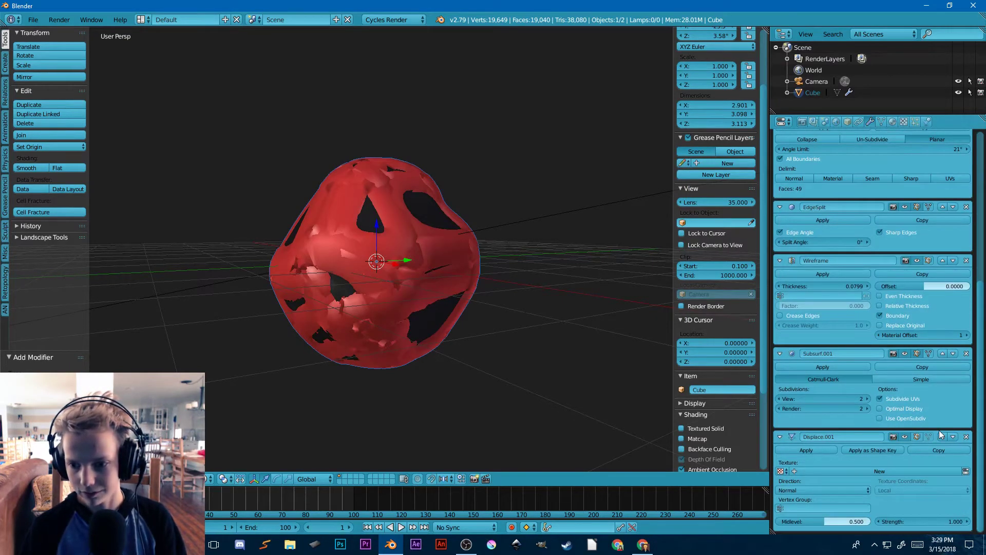
# Move the new Displace modifier up the stack to sit directly between Decimate and EdgeSplit
pyautogui.click(942, 437)
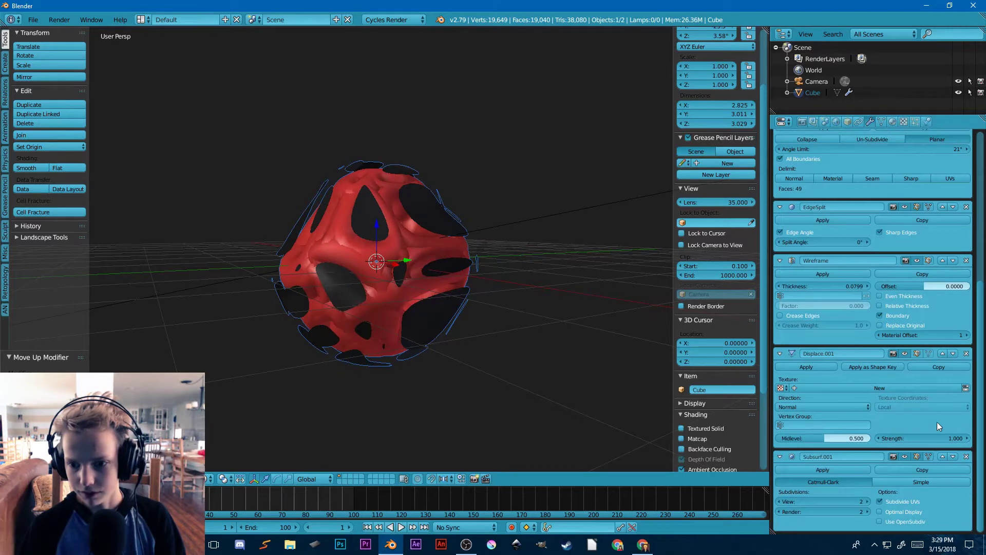
pyautogui.click(943, 354)
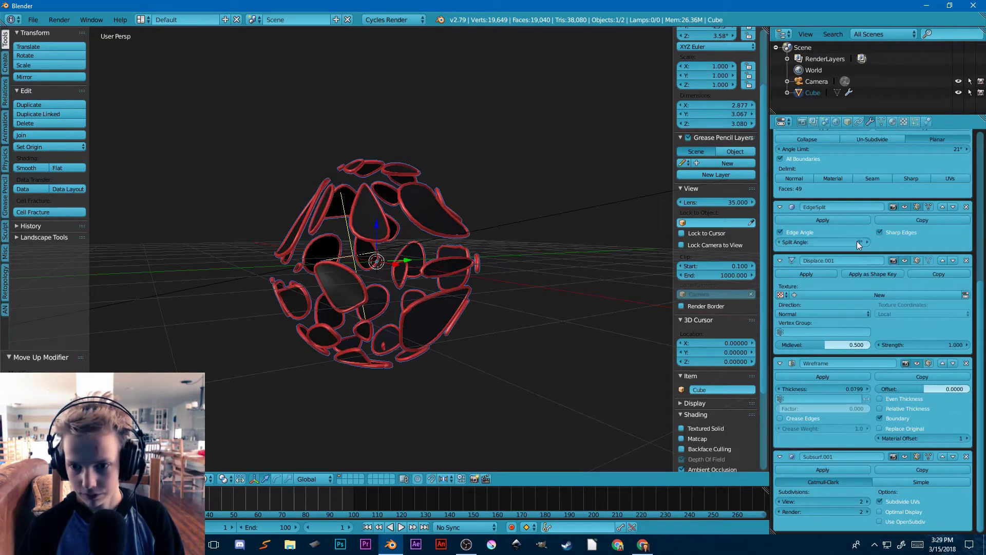
pyautogui.click(942, 260)
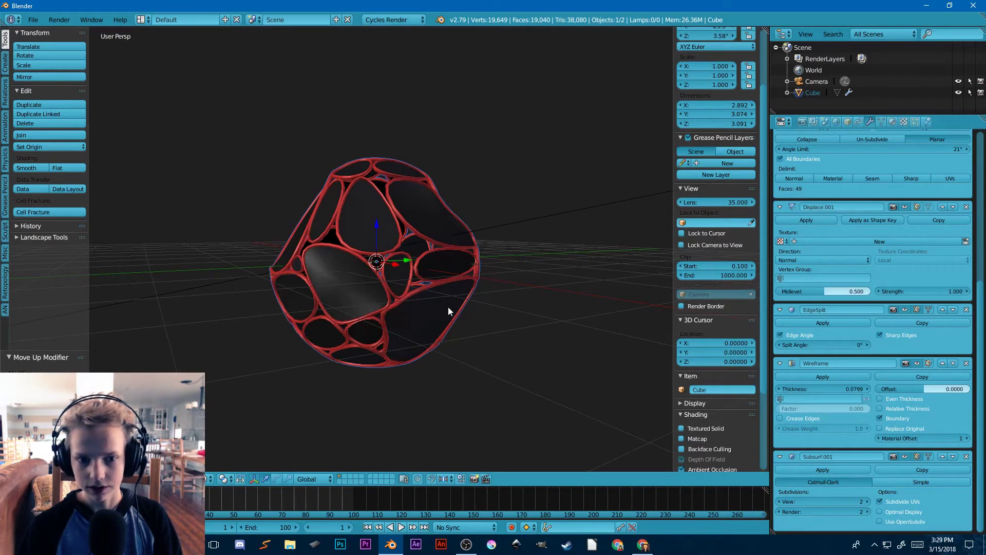
# Create a new texture for the second Displace modifier, open its settings and inspect the displaced shape
pyautogui.moveTo(448, 311); pyautogui.dragTo(504, 323, button='middle')
pyautogui.scroll(2, 504, 324)
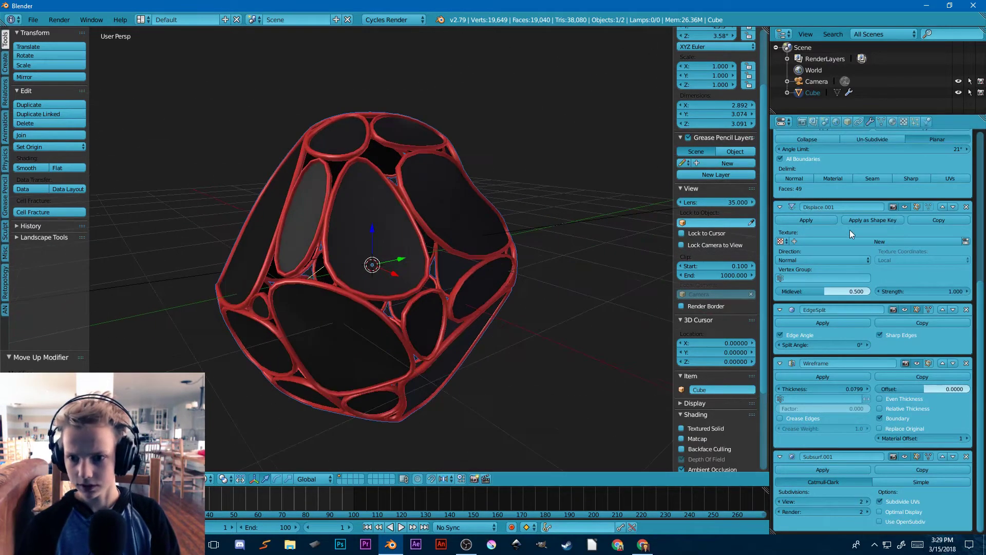
pyautogui.click(850, 240)
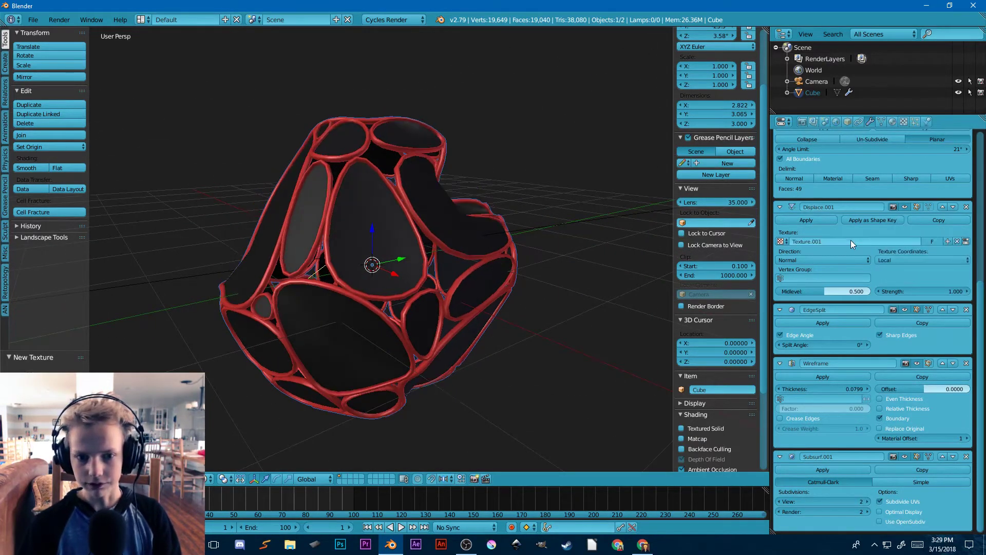
pyautogui.click(965, 241)
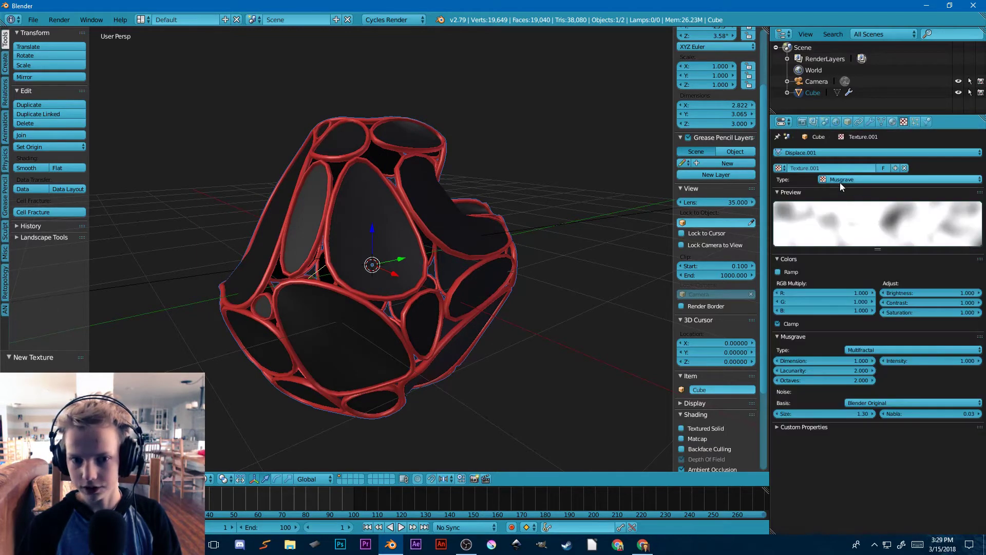
pyautogui.moveTo(577, 239); pyautogui.dragTo(567, 235, button='middle')
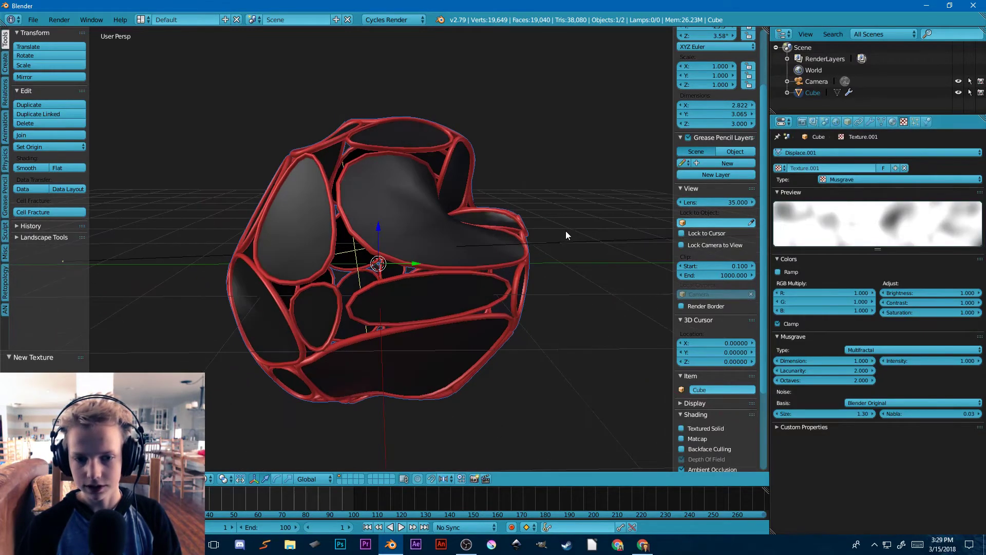
# Set the second Displace modifier's texture coordinates to Global and test the effect with a cancelled move of the cube
pyautogui.click(872, 125)
pyautogui.scroll(5, 899, 382)
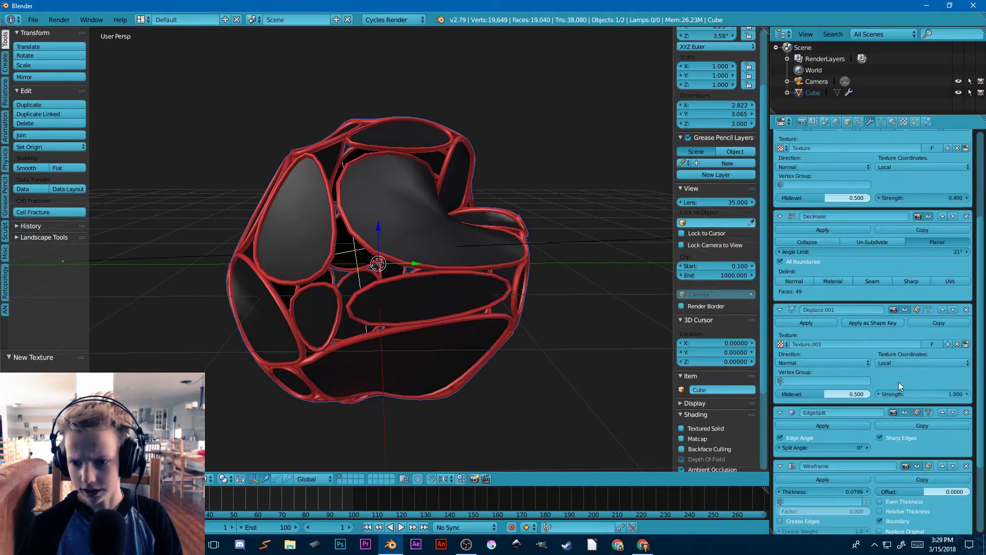
pyautogui.click(920, 361)
pyautogui.click(895, 342)
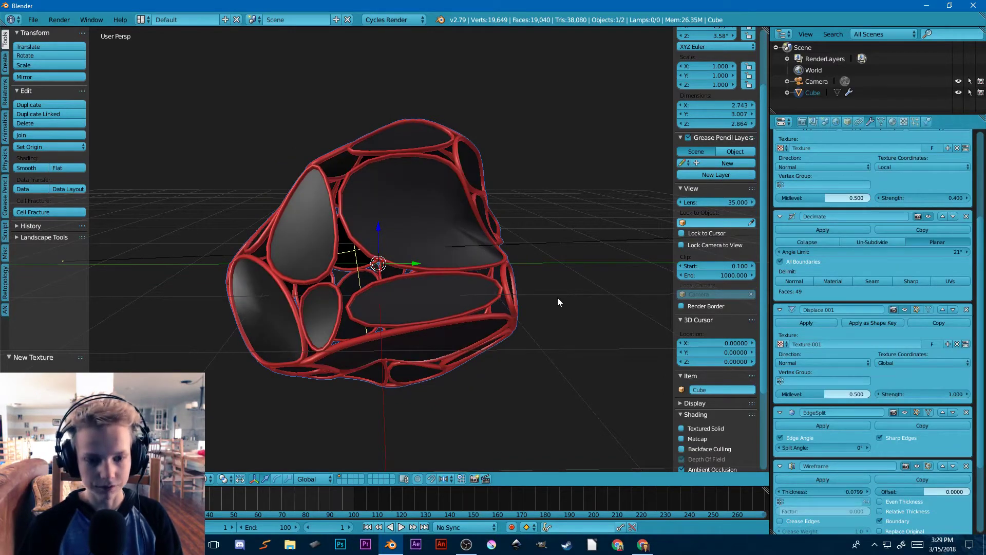
pyautogui.press('g')
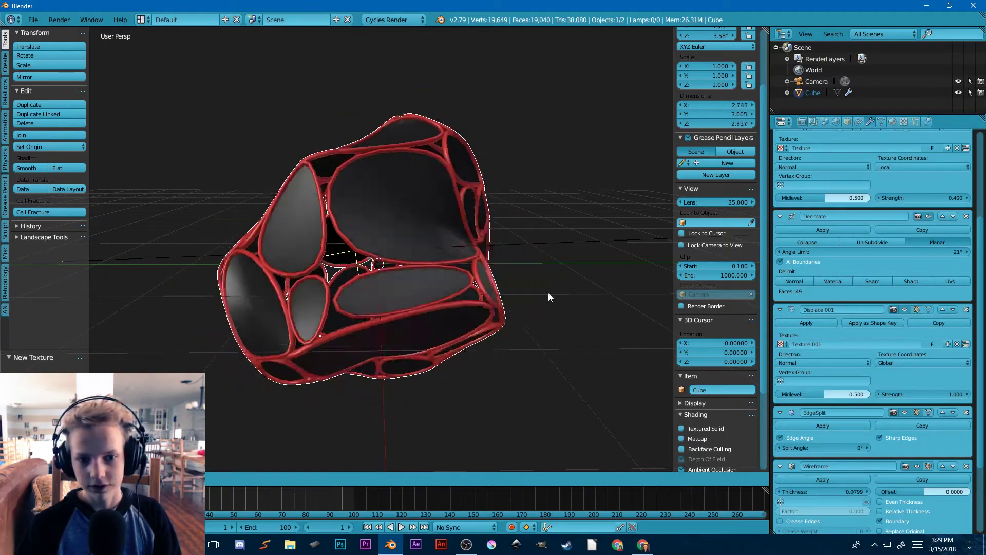
pyautogui.rightClick(548, 297)
# Try Global texture coordinates on the first Displace modifier with a test move, restore Local and test-move the cube again
pyautogui.scroll(2, 906, 245)
pyautogui.click(900, 207)
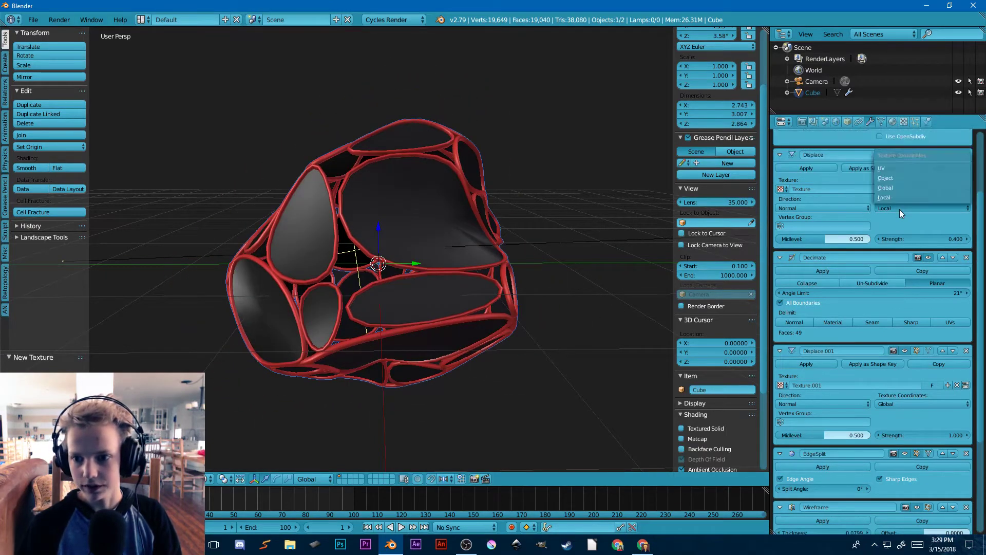
pyautogui.click(893, 188)
pyautogui.press('g')
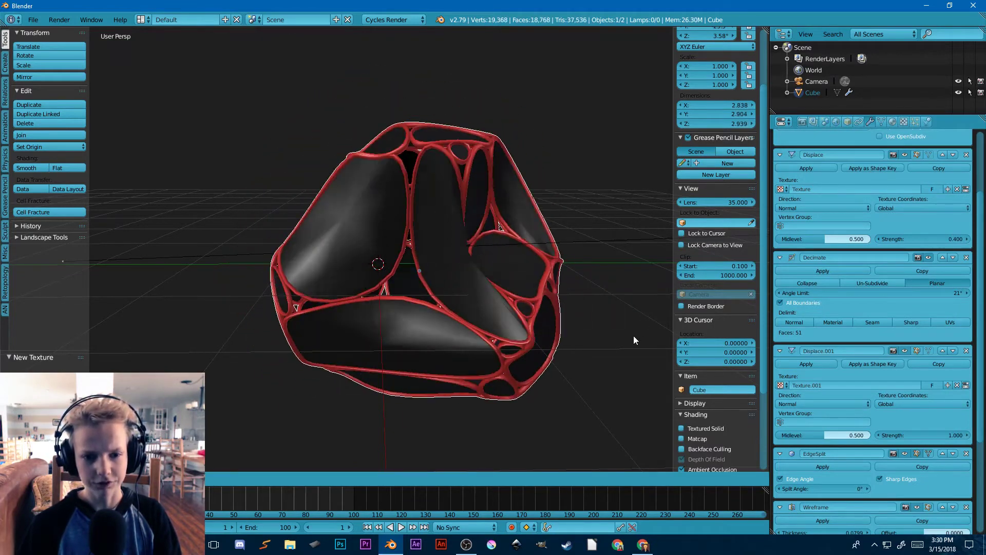
pyautogui.rightClick(596, 323)
pyautogui.click(935, 215)
pyautogui.click(891, 199)
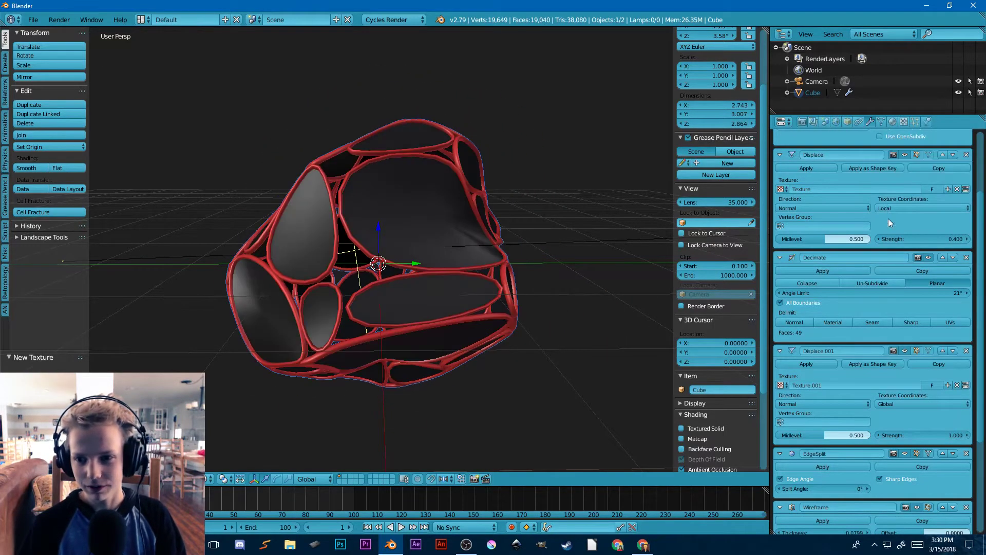
pyautogui.press('g')
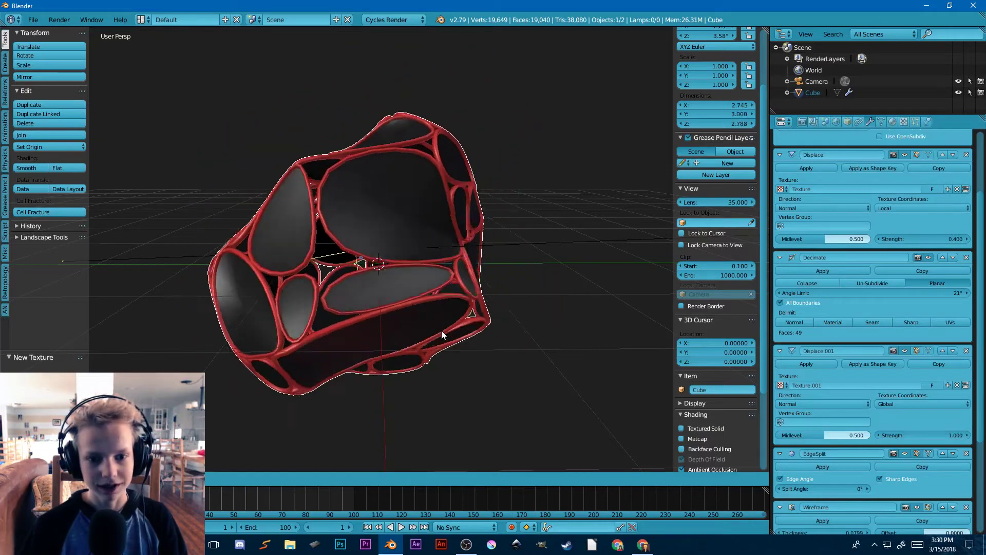
pyautogui.rightClick(440, 329)
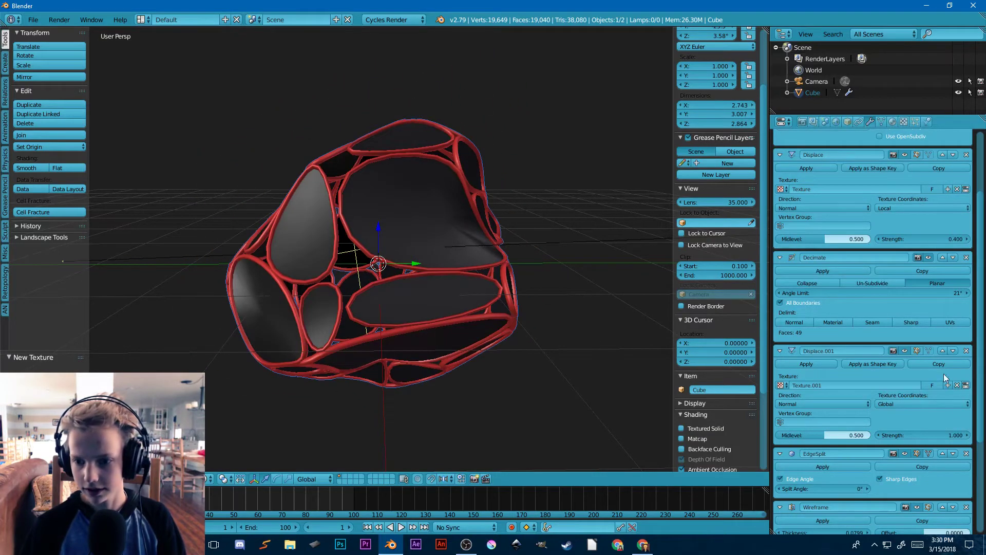
# Change the second Displace modifier's texture type to Clouds and preview the effect with a cancelled move and rotation of the cube
pyautogui.click(903, 123)
pyautogui.click(843, 180)
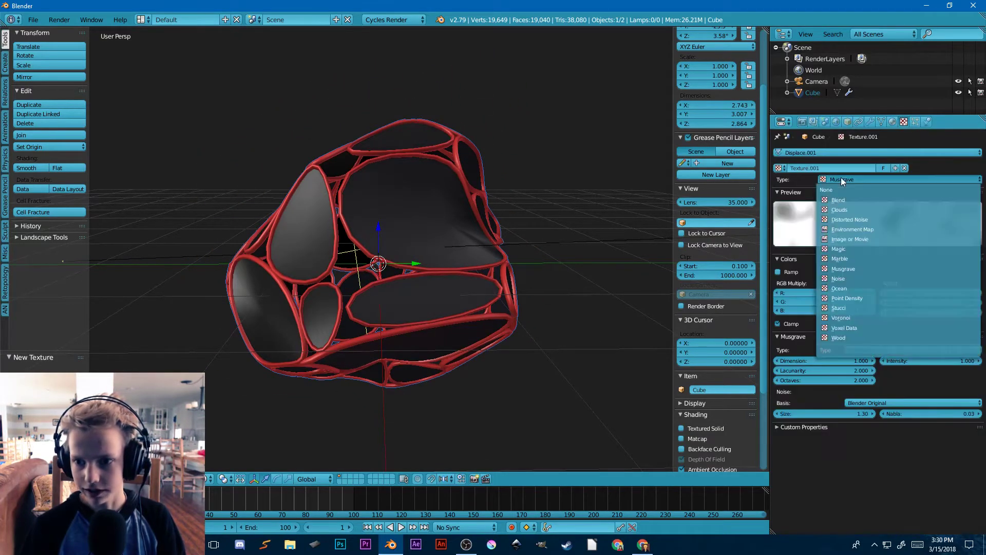
pyautogui.click(839, 210)
pyautogui.press('g')
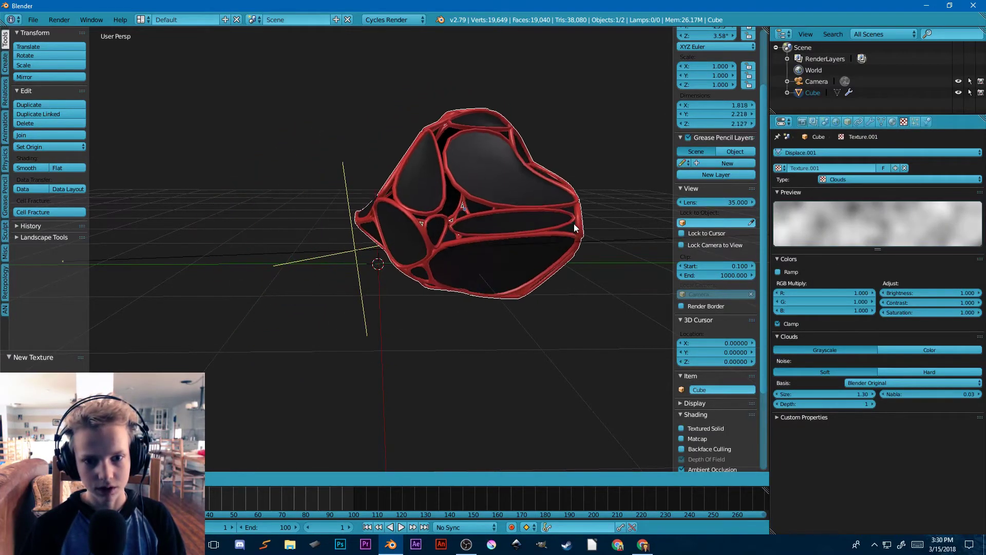
pyautogui.rightClick(534, 258)
pyautogui.press('r')
pyautogui.press('r')
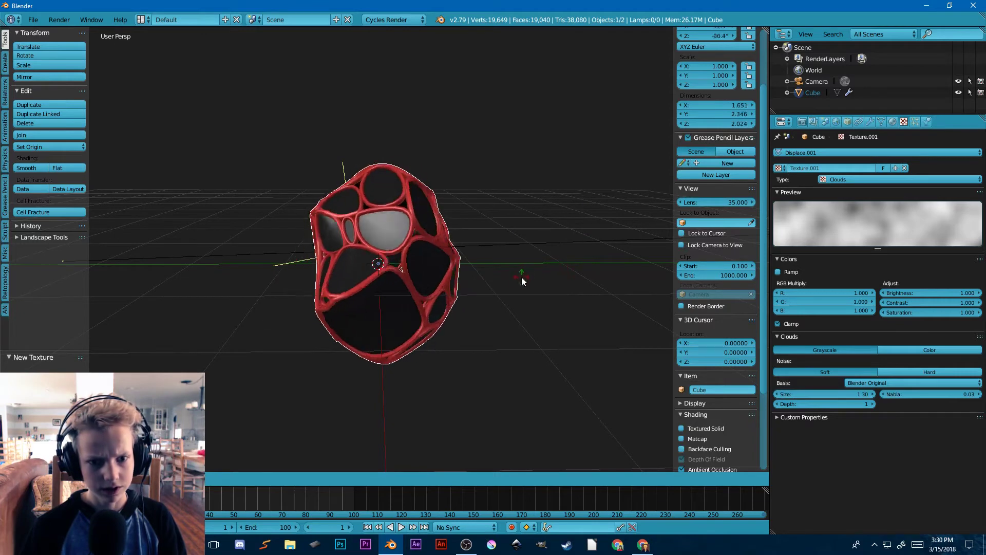
pyautogui.click(483, 257)
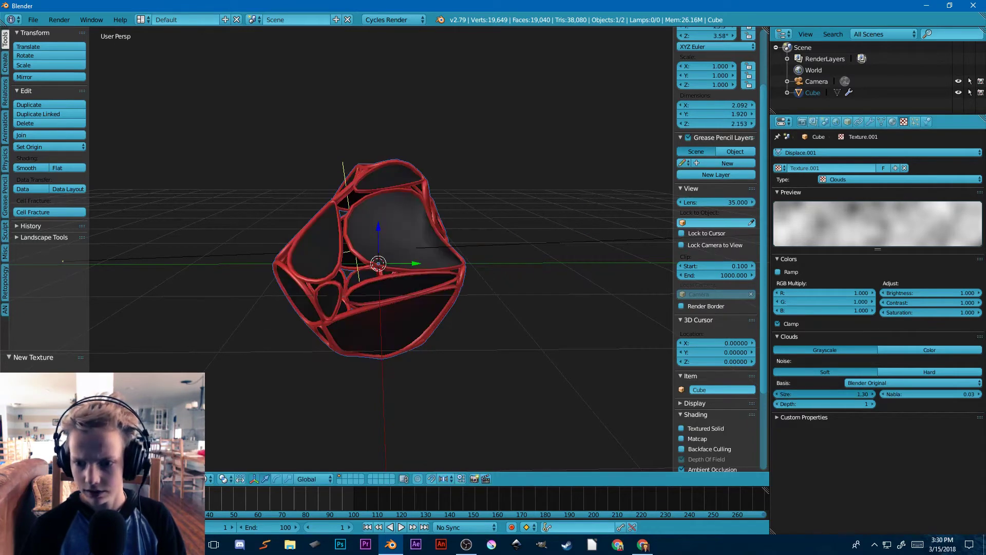
# Try a Clouds texture size of 2.00 and test it by rotating the cube freely
pyautogui.moveTo(843, 394); pyautogui.dragTo(871, 394)
pyautogui.press('r')
pyautogui.press('r')
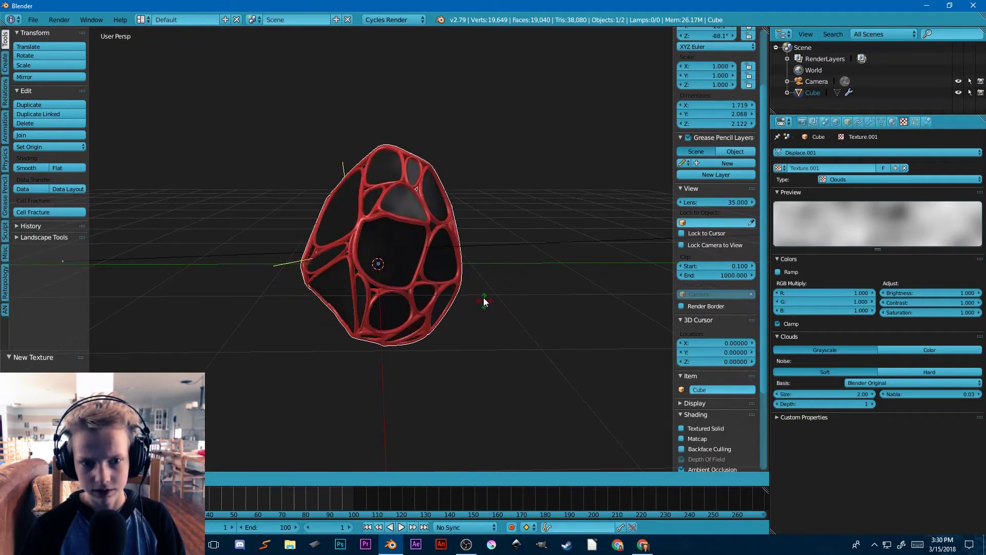
pyautogui.click(493, 277)
# Try a Clouds texture size of 0.90 and check the shape with another test rotation
pyautogui.moveTo(840, 393)
pyautogui.mouseDown()
pyautogui.moveTo(801, 394)
pyautogui.moveTo(822, 393)
pyautogui.mouseUp()
pyautogui.press('r')
pyautogui.press('r')
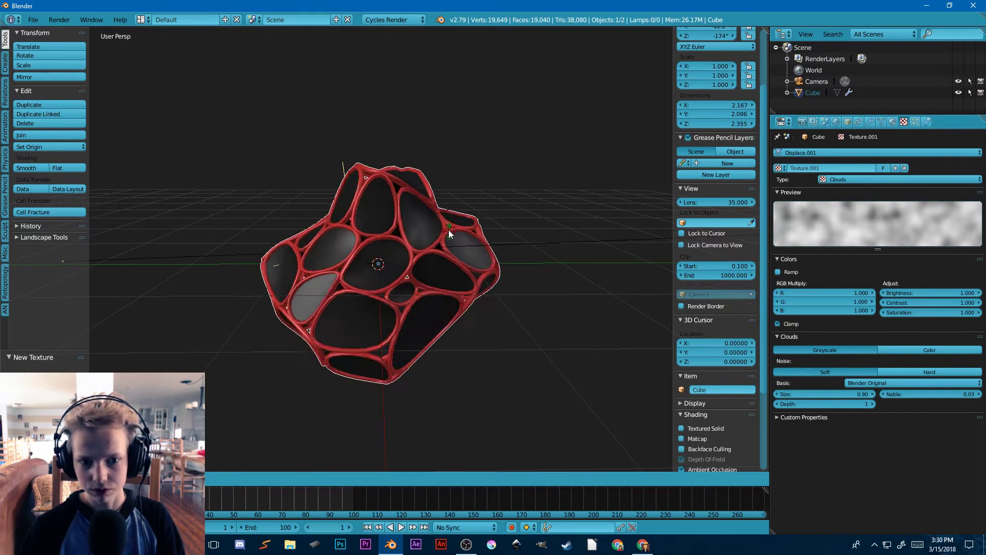
pyautogui.click(427, 211)
# Set the second Displace modifier's strength to 1.8 and its Clouds texture size to 1.90, checking the shape with a test rotation
pyautogui.click(869, 122)
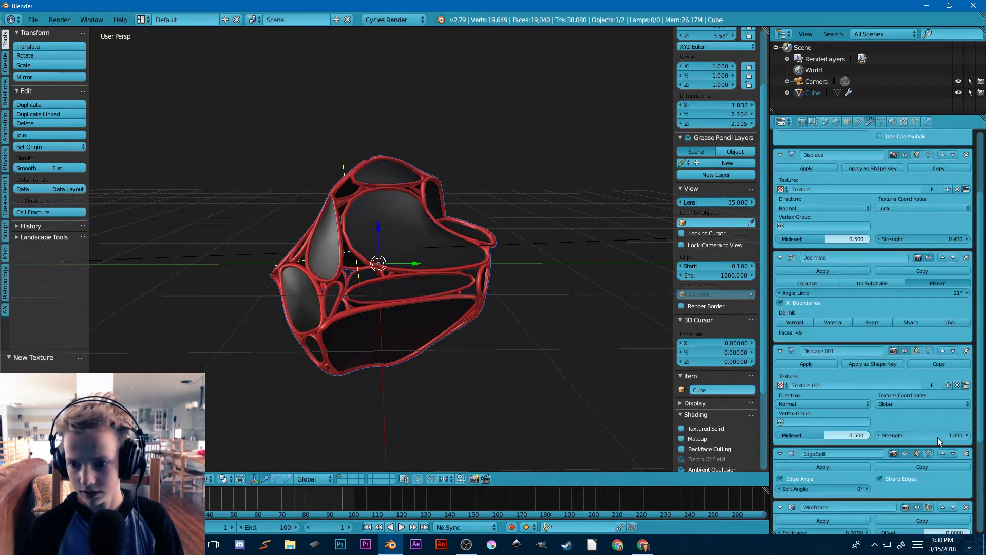
pyautogui.moveTo(939, 436); pyautogui.dragTo(936, 424)
pyautogui.click(904, 122)
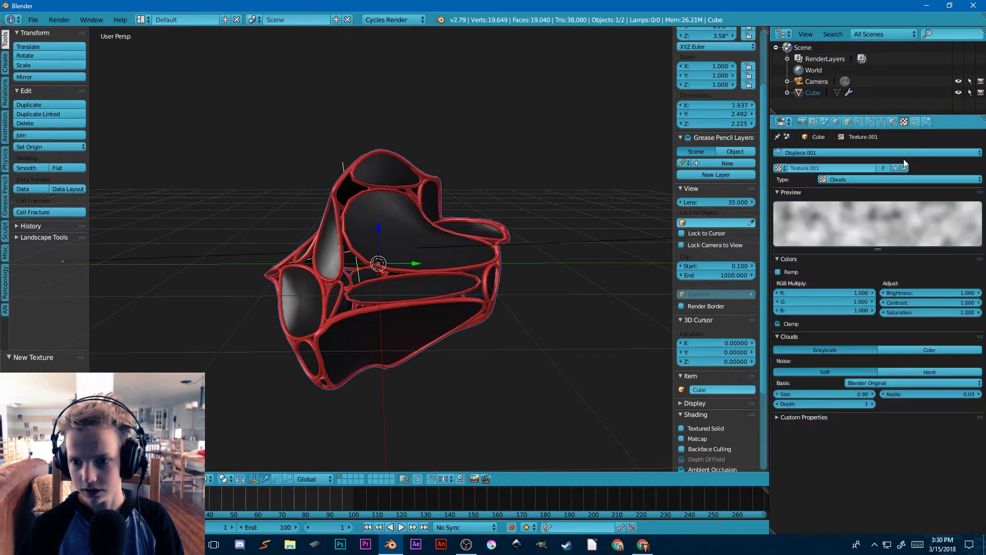
pyautogui.moveTo(826, 394); pyautogui.dragTo(872, 394)
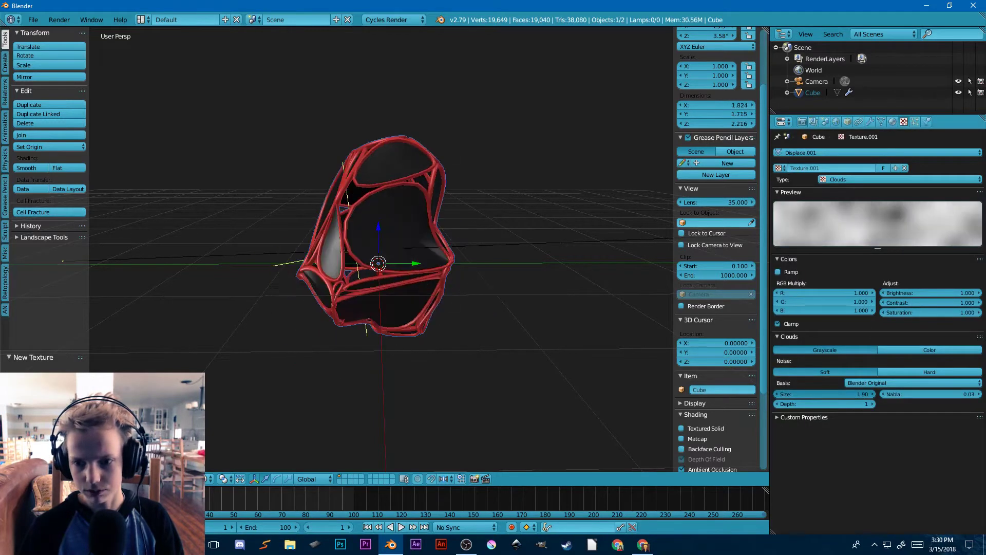
pyautogui.press('r')
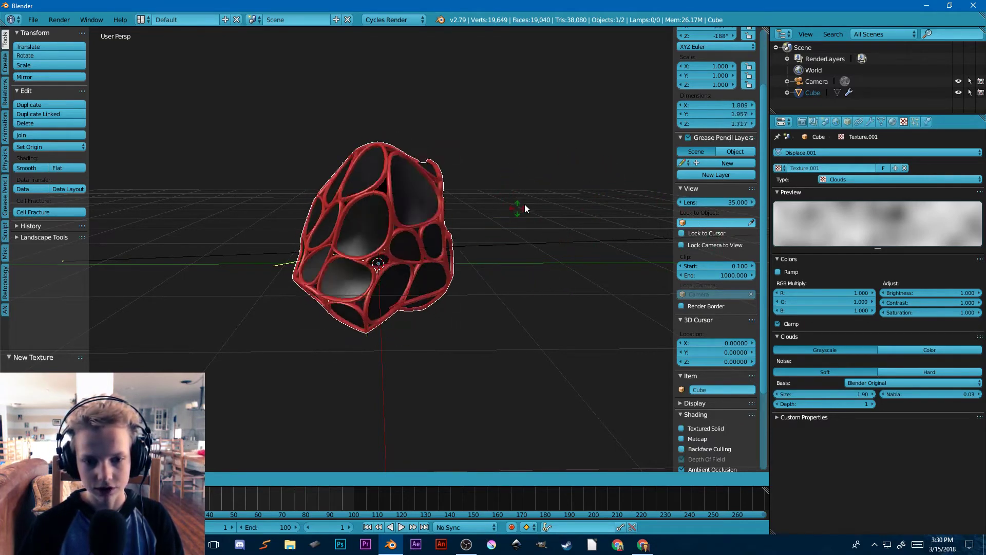
pyautogui.click(454, 297)
# Examine the displaced cage through the camera and up close, including a cancelled test rotation of the cube
pyautogui.scroll(-7, 442, 300)
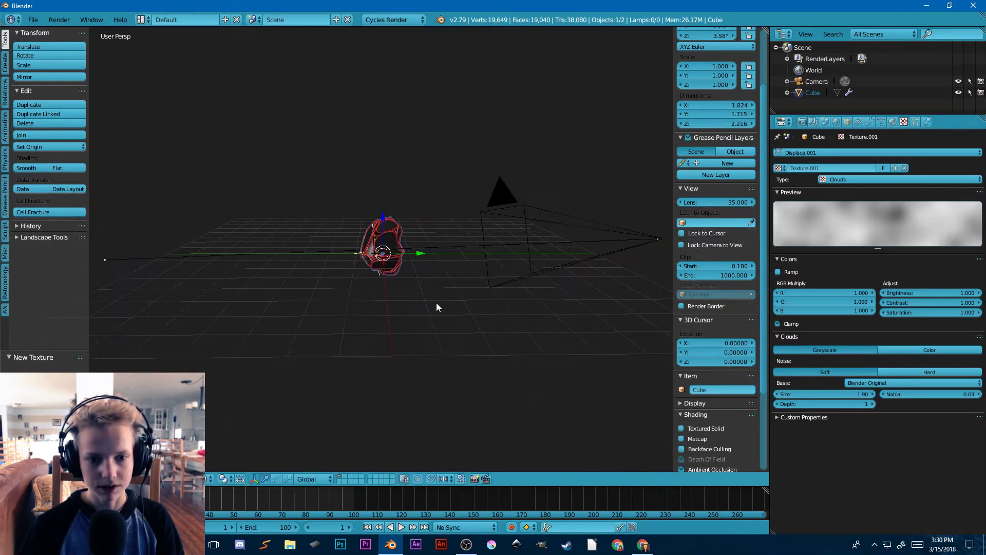
pyautogui.moveTo(436, 303); pyautogui.dragTo(507, 408, button='middle')
pyautogui.press('KP_0')
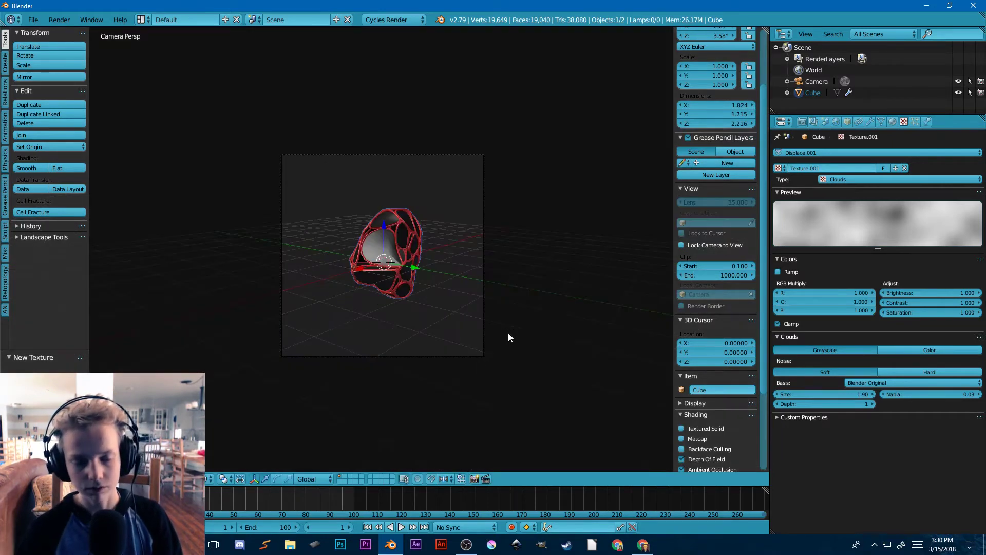
pyautogui.press('r')
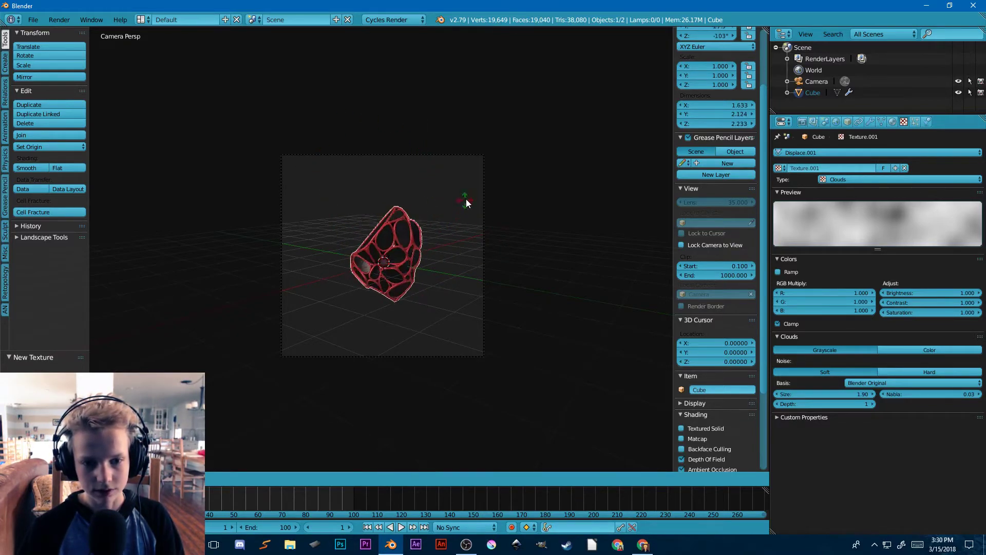
pyautogui.press('Escape')
pyautogui.scroll(6, 452, 315)
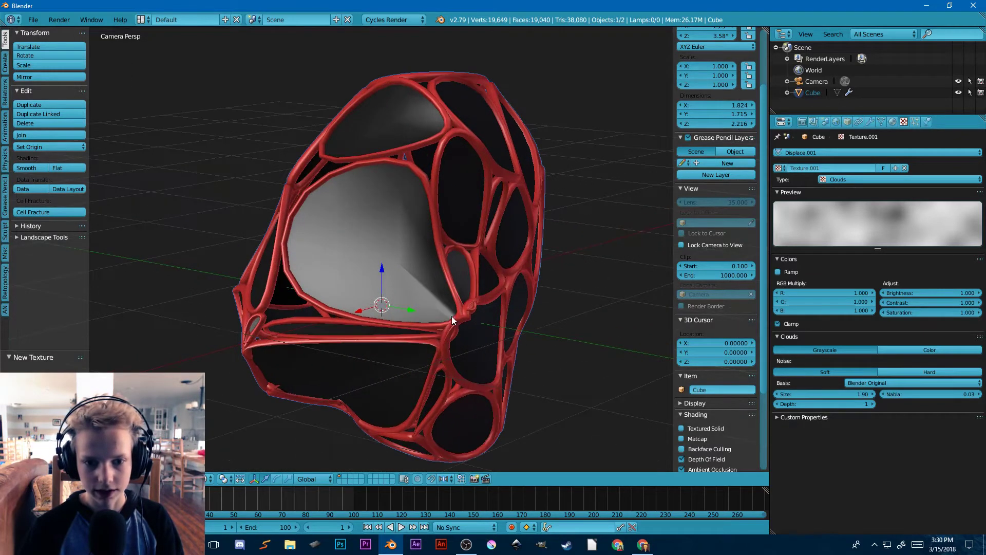
pyautogui.keyDown('shift'); pyautogui.moveTo(451, 316); pyautogui.dragTo(393, 329, button='middle'); pyautogui.keyUp('shift')
pyautogui.scroll(-4, 424, 313)
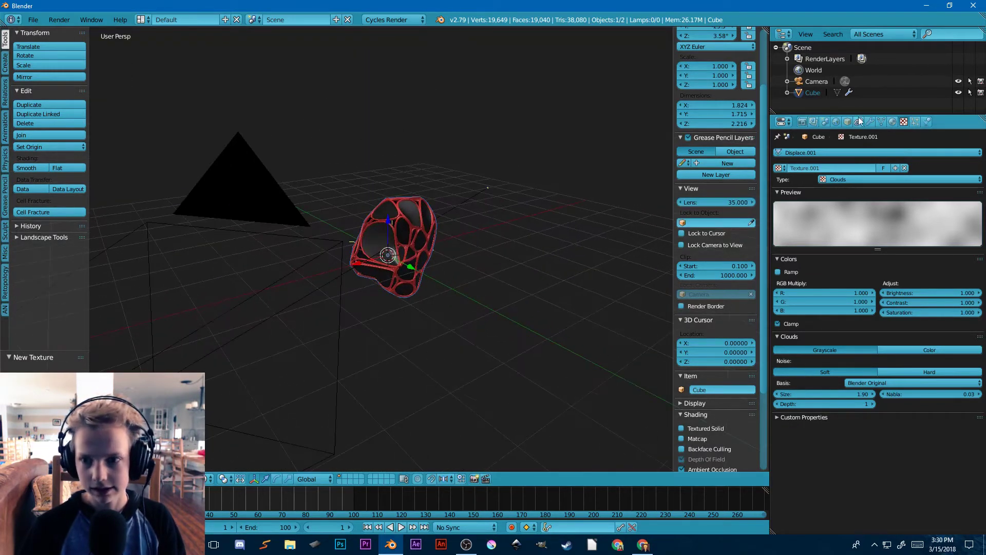
# Set the last Subsurf modifier's view and render subdivisions to 3 and inspect the cage with a cancelled rotation
pyautogui.click(870, 122)
pyautogui.scroll(-5, 812, 416)
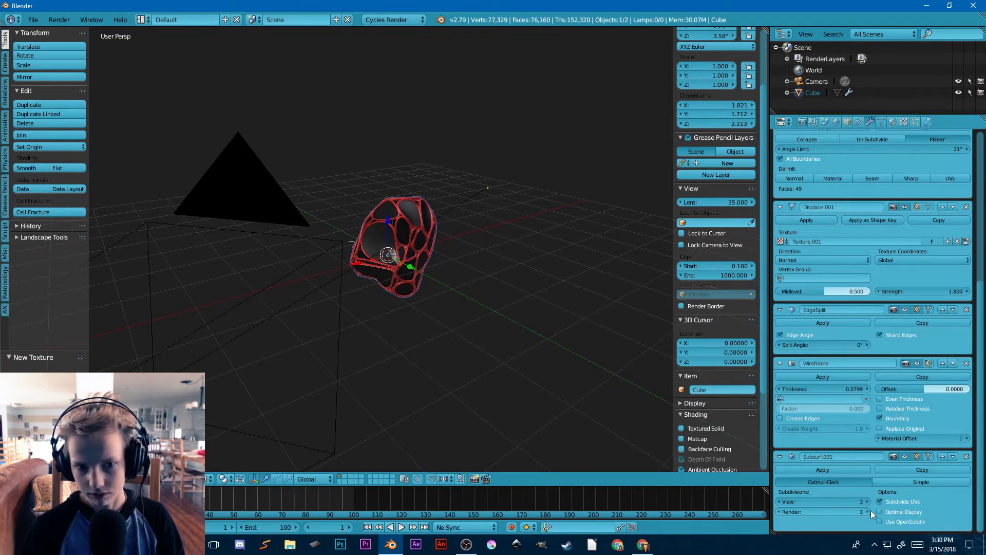
pyautogui.scroll(10, 414, 383)
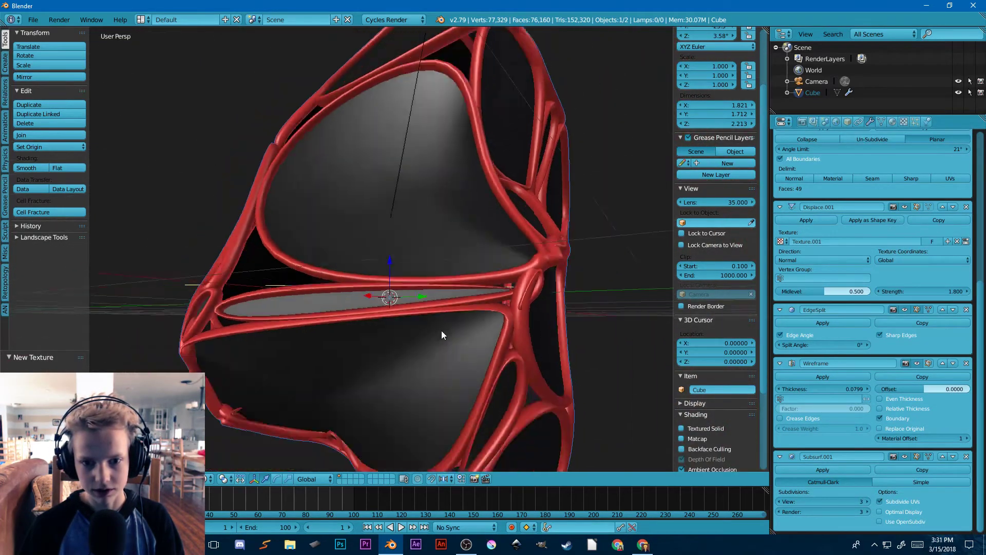
pyautogui.scroll(-6, 516, 322)
pyautogui.moveTo(517, 323); pyautogui.dragTo(472, 280, button='middle')
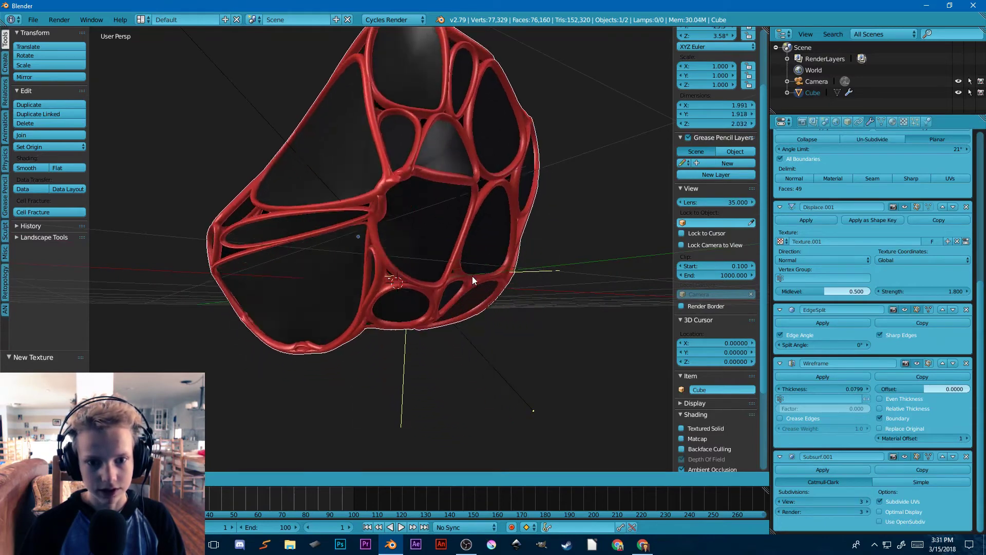
pyautogui.click(519, 310)
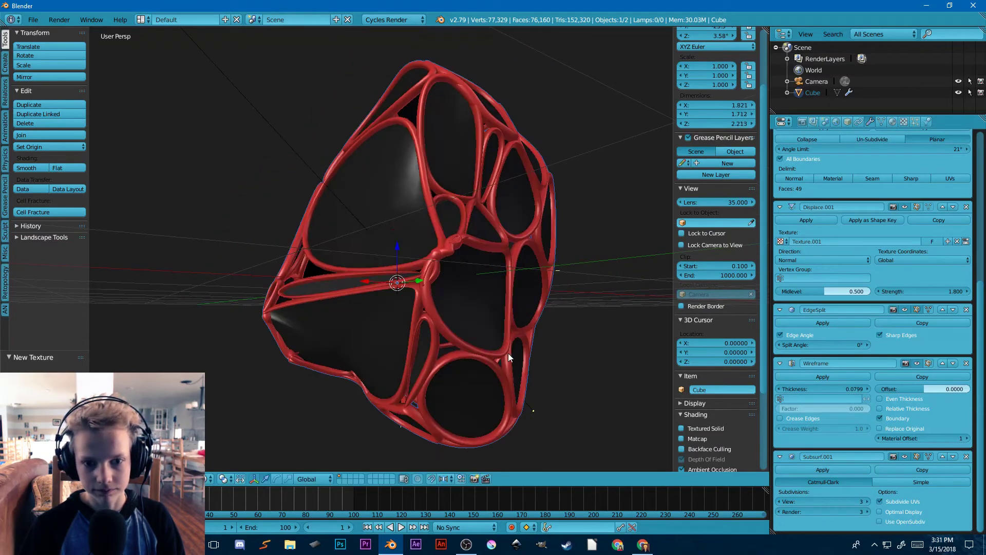
# Return to the camera view and freely rotate the cube to a Z rotation of about -58°
pyautogui.scroll(-10, 556, 386)
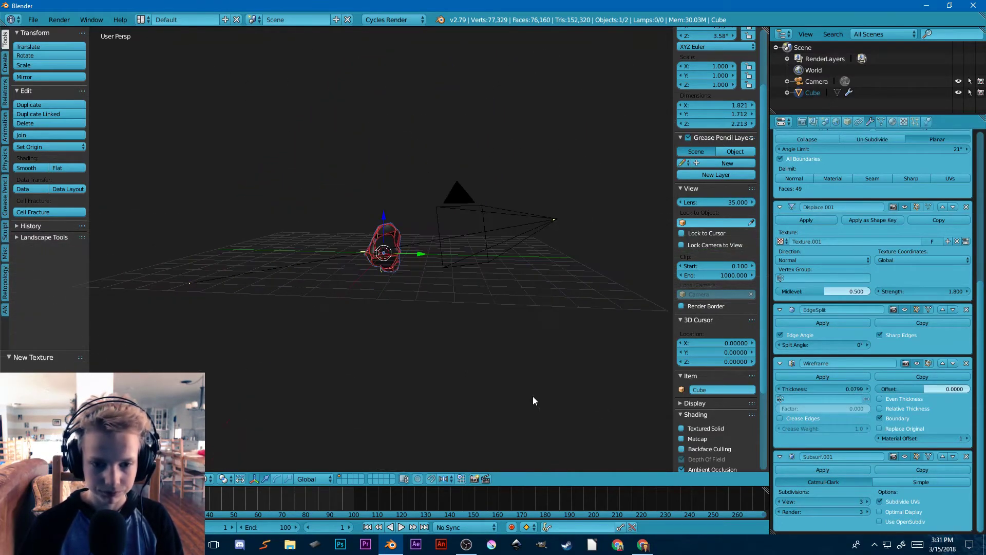
pyautogui.press('KP_0')
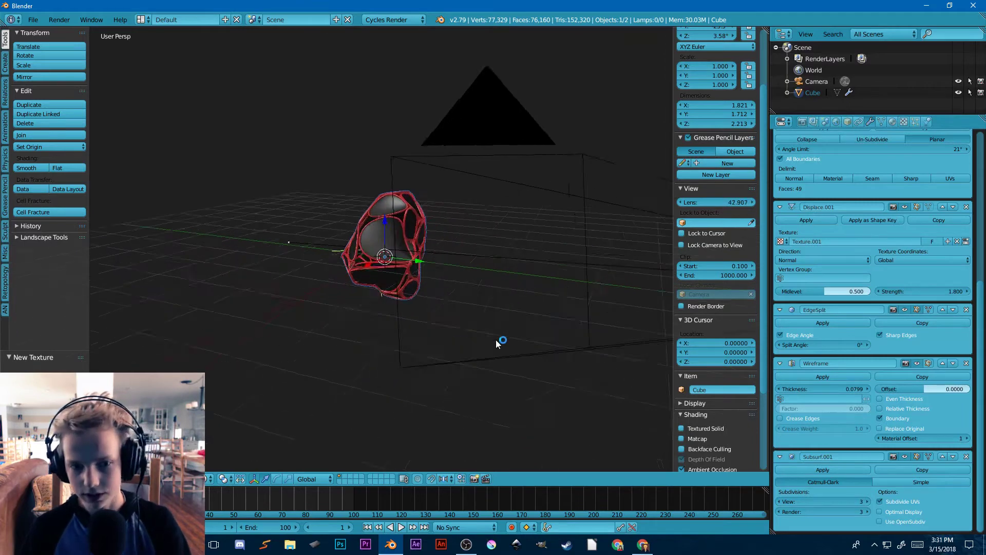
pyautogui.scroll(-10, 493, 340)
pyautogui.scroll(4, 494, 347)
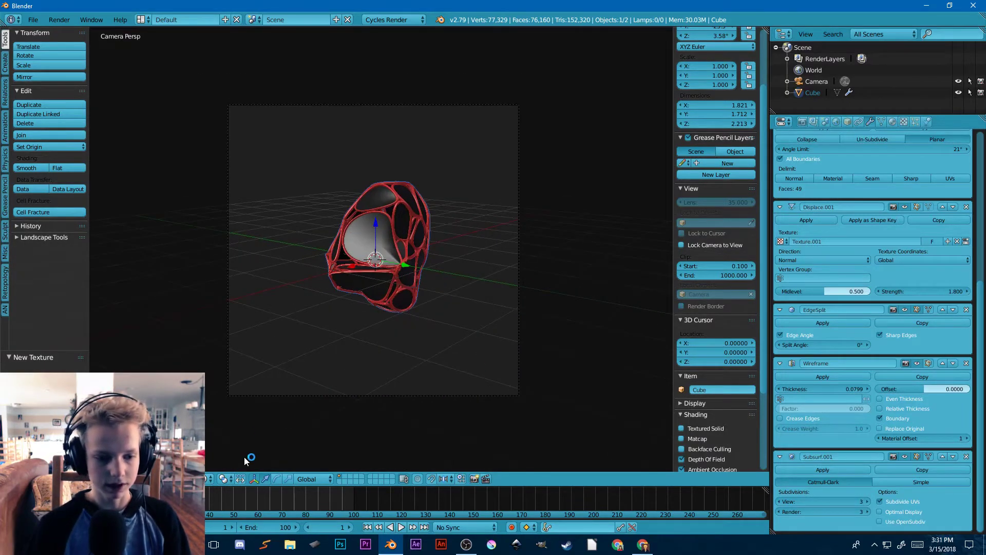
pyautogui.press('r')
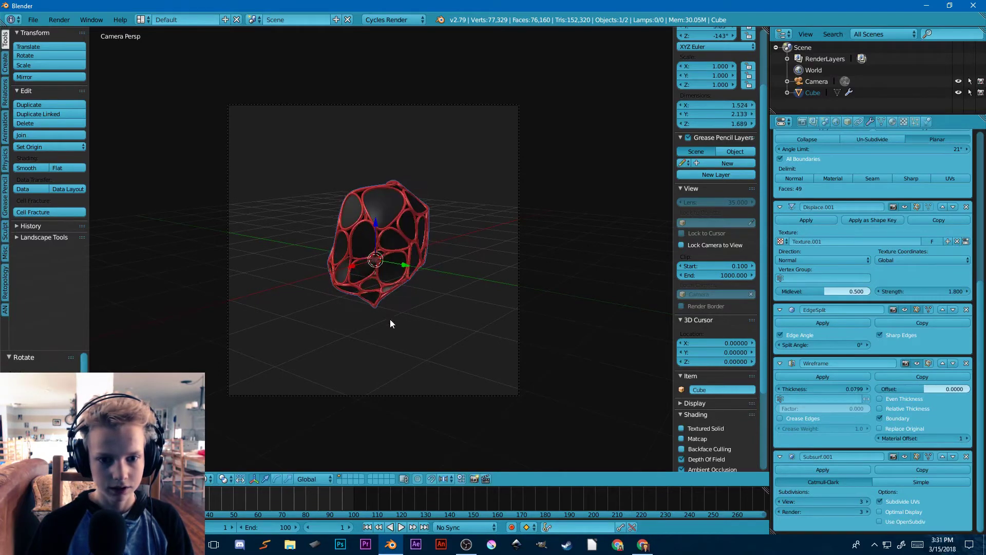
pyautogui.click(393, 273)
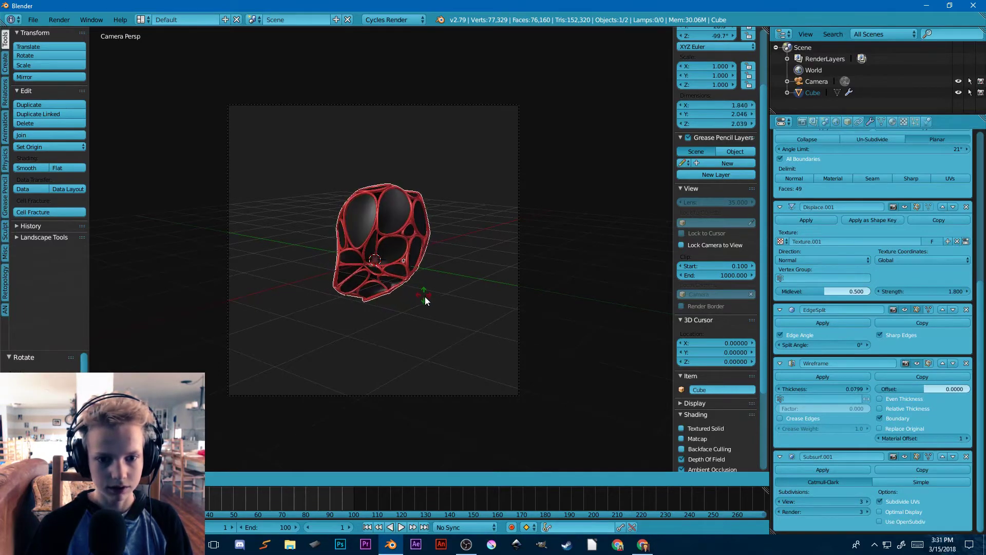
pyautogui.click(467, 328)
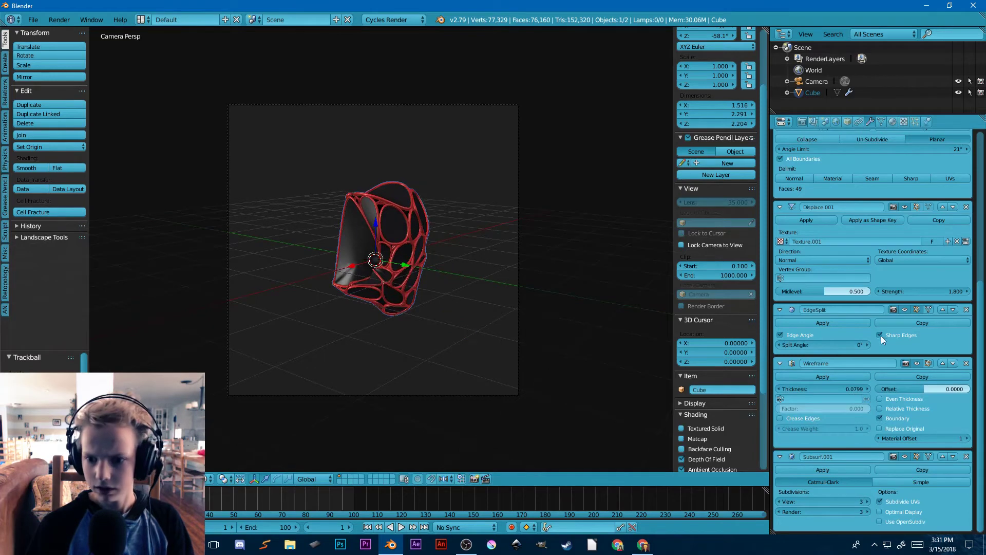
# Try a strength of 2.4 on the second Displace modifier and check it with two cancelled test rotations
pyautogui.moveTo(930, 298); pyautogui.dragTo(966, 292)
pyautogui.press('r')
pyautogui.rightClick(381, 286)
pyautogui.press('r')
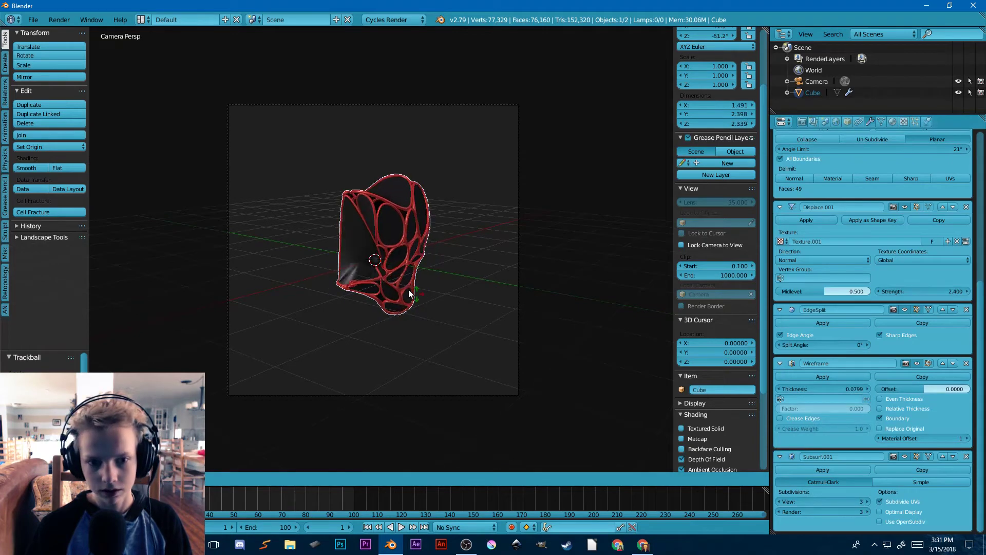
pyautogui.rightClick(370, 243)
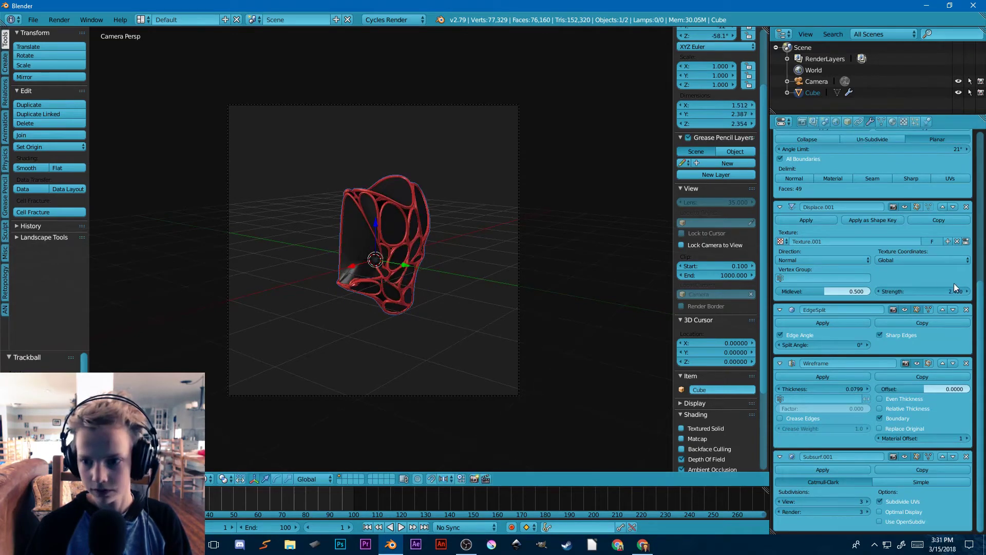
# Set the second Displace modifier's strength to 1.4 and review the first Displace modifier's strength
pyautogui.moveTo(925, 292); pyautogui.dragTo(890, 294)
pyautogui.scroll(6, 929, 248)
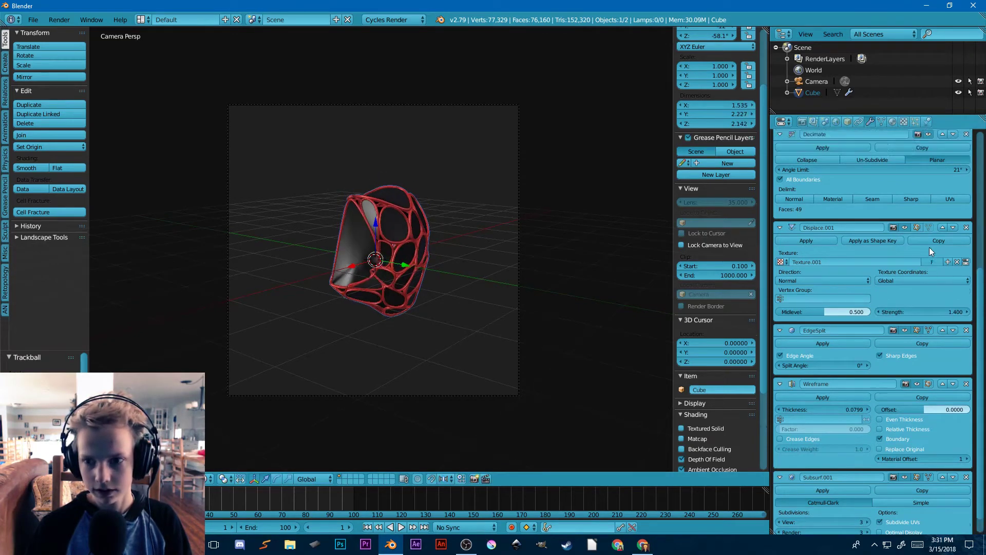
pyautogui.scroll(5, 929, 248)
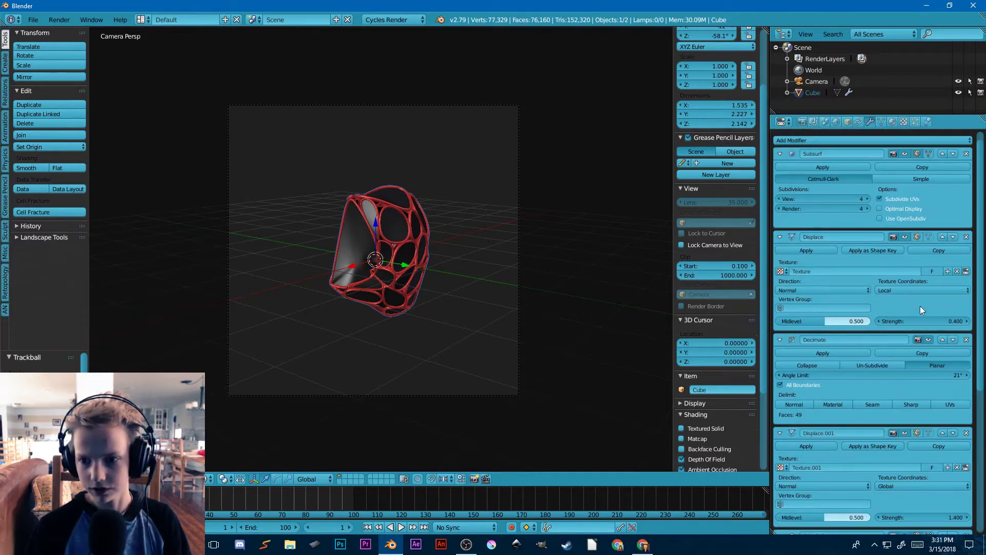
pyautogui.moveTo(923, 321)
pyautogui.mouseDown()
pyautogui.moveTo(936, 321)
pyautogui.moveTo(924, 321)
pyautogui.mouseUp()
# Freely rotate the cube to a Z rotation of about -280° and insert a Rotation keyframe at frame 1
pyautogui.press('r')
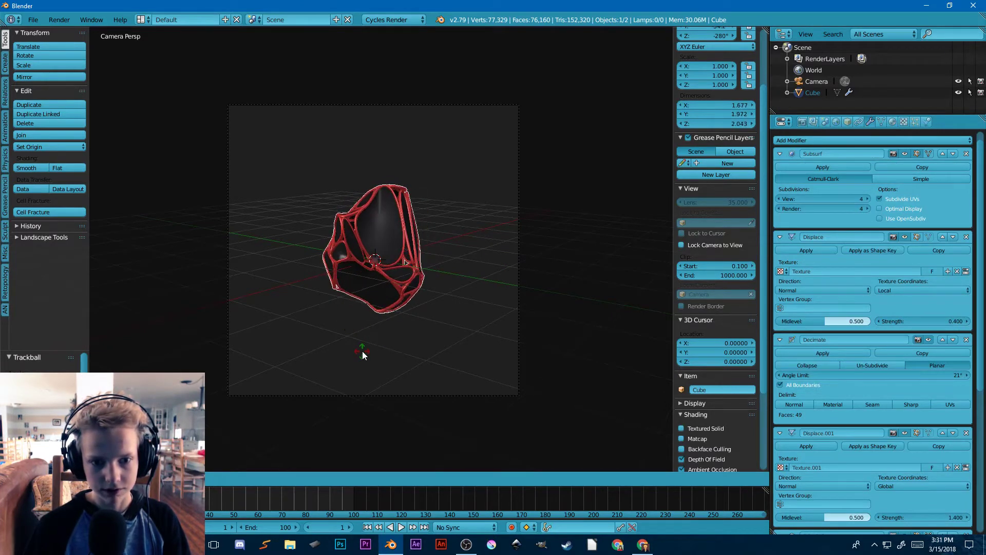
pyautogui.click(417, 343)
pyautogui.press('i')
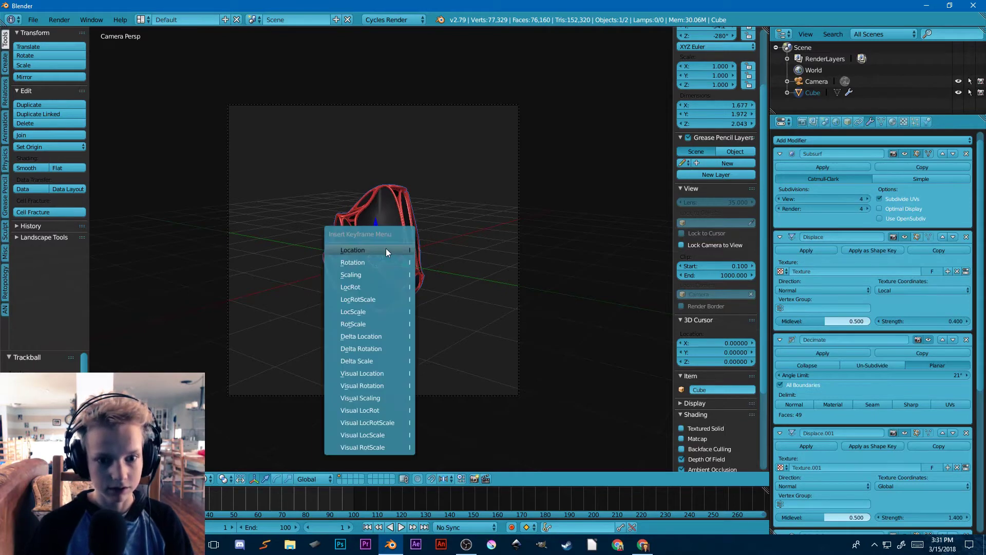
pyautogui.click(368, 264)
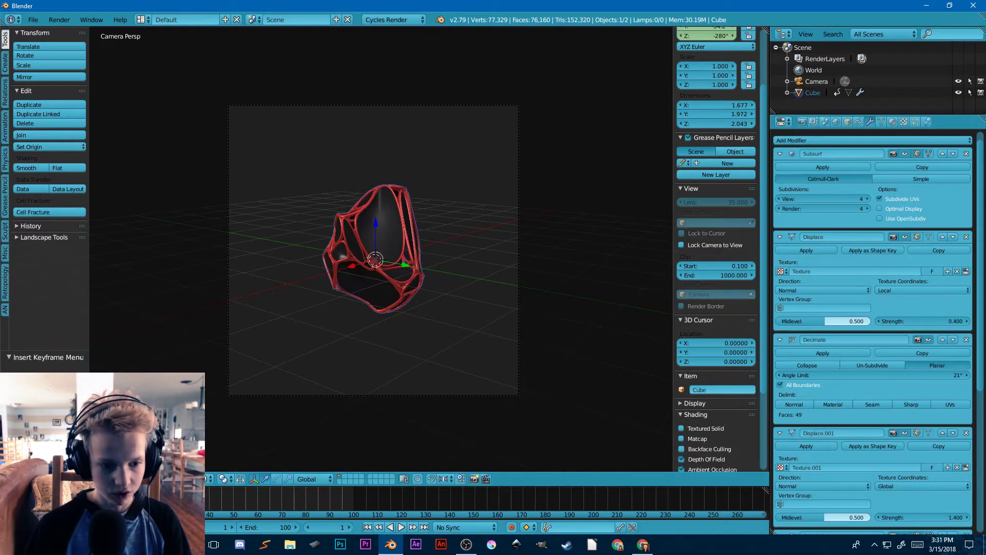
# At frame 20, freely rotate the cube to a Z rotation of about -416° and insert a Rotation keyframe
pyautogui.press('r')
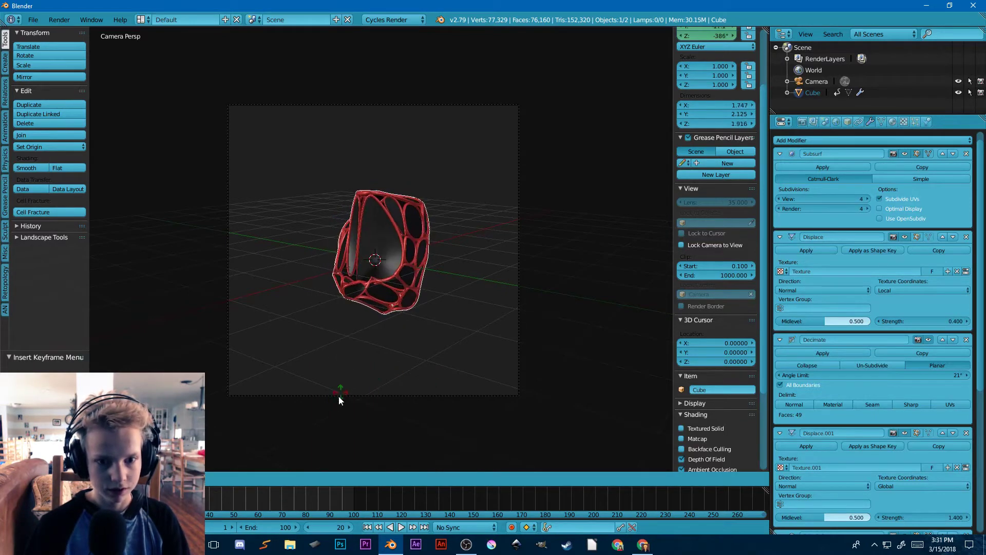
pyautogui.click(315, 427)
pyautogui.press('i')
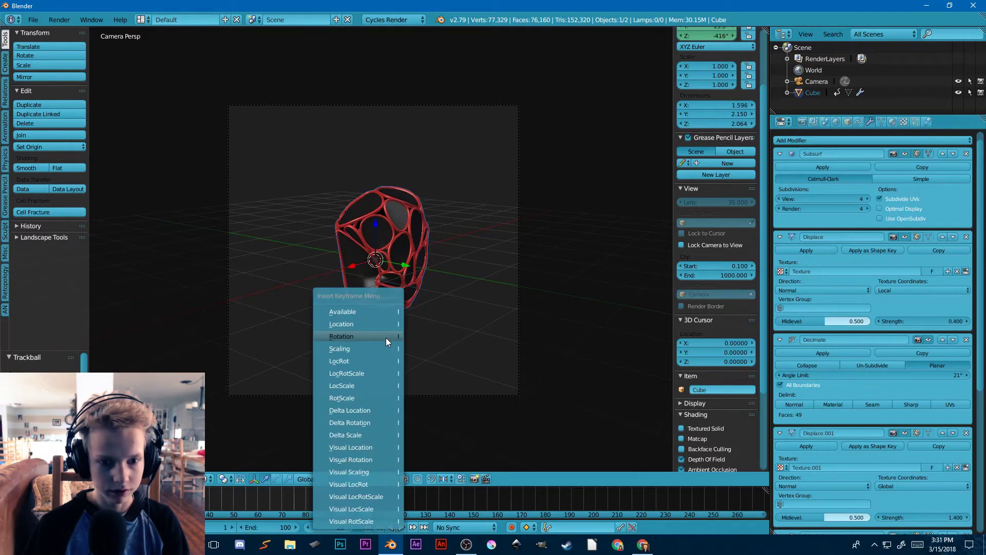
pyautogui.click(386, 338)
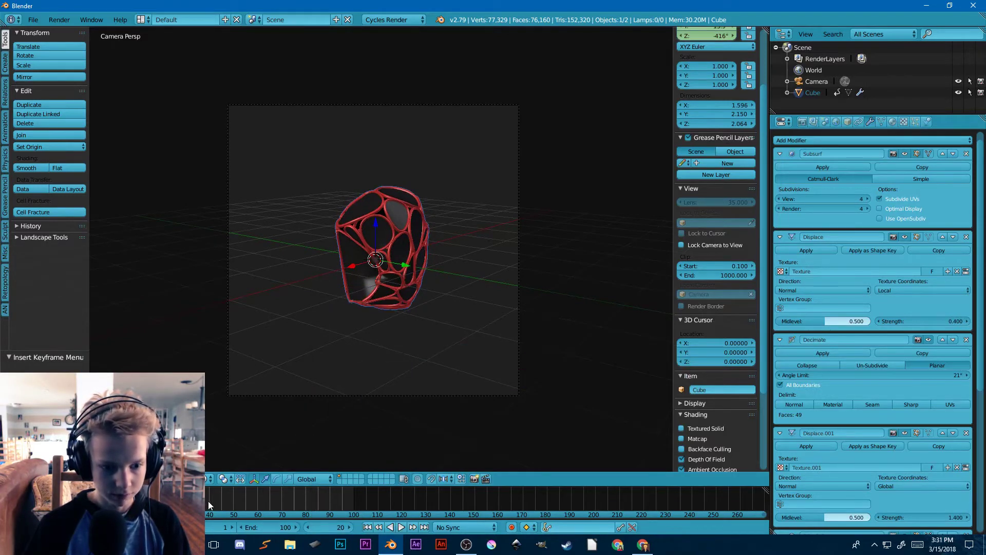
# At frame 40, freely rotate the cube to a Z rotation of about -288° and insert a Rotation keyframe
pyautogui.press('r')
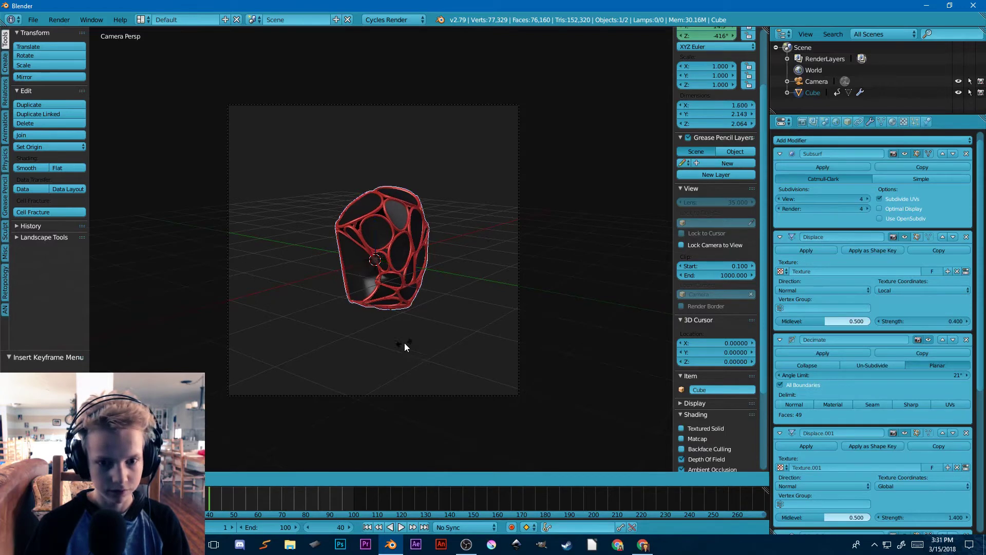
pyautogui.click(501, 274)
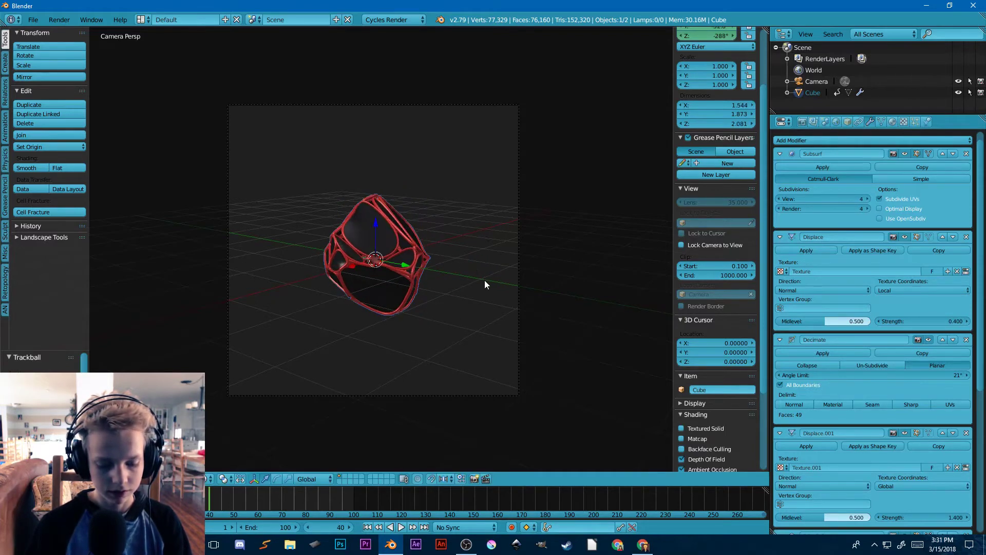
pyautogui.press('i')
pyautogui.click(485, 281)
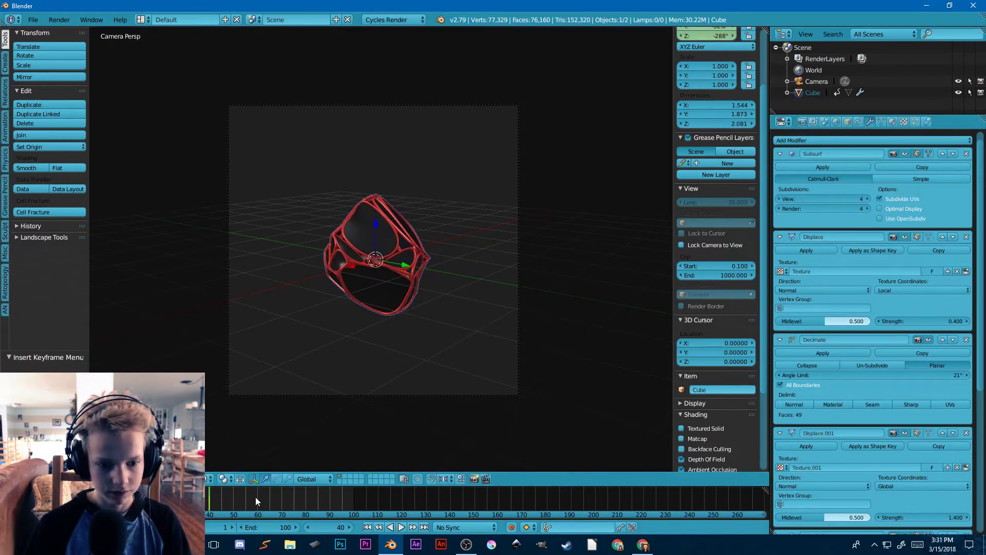
# At frame 60, freely rotate the cube to a Z rotation of about -386° and insert a Rotation keyframe
pyautogui.click(256, 497)
pyautogui.press('r')
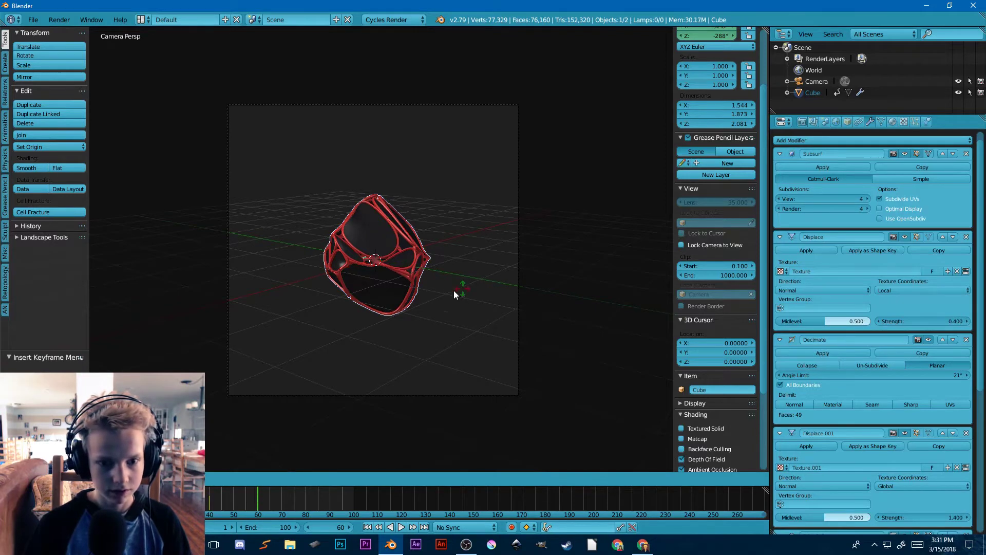
pyautogui.click(406, 390)
pyautogui.press('i')
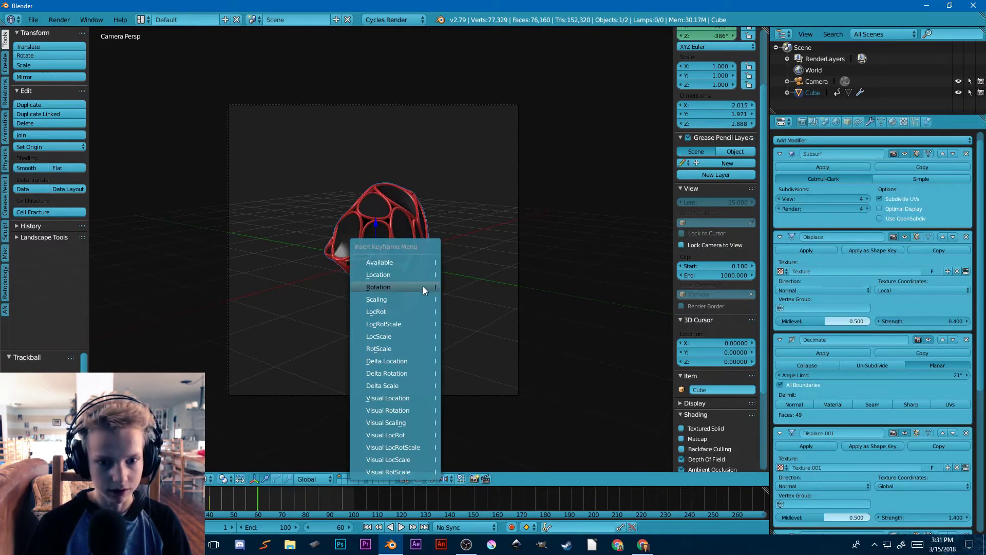
pyautogui.click(423, 286)
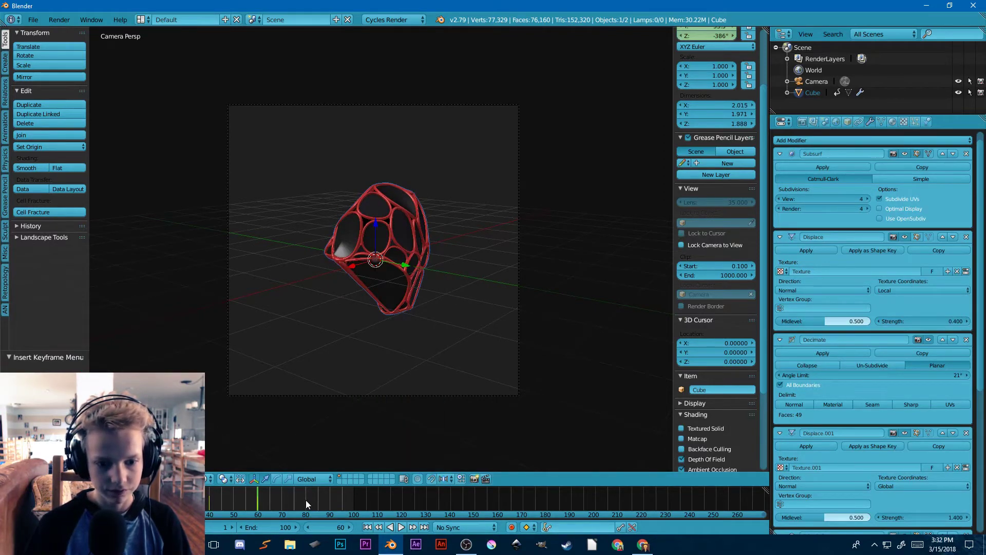
# Play the rotation animation from the start and review the cube's rotation values
pyautogui.hotkey('shift', 'Left')
pyautogui.hotkey('alt', 'a')
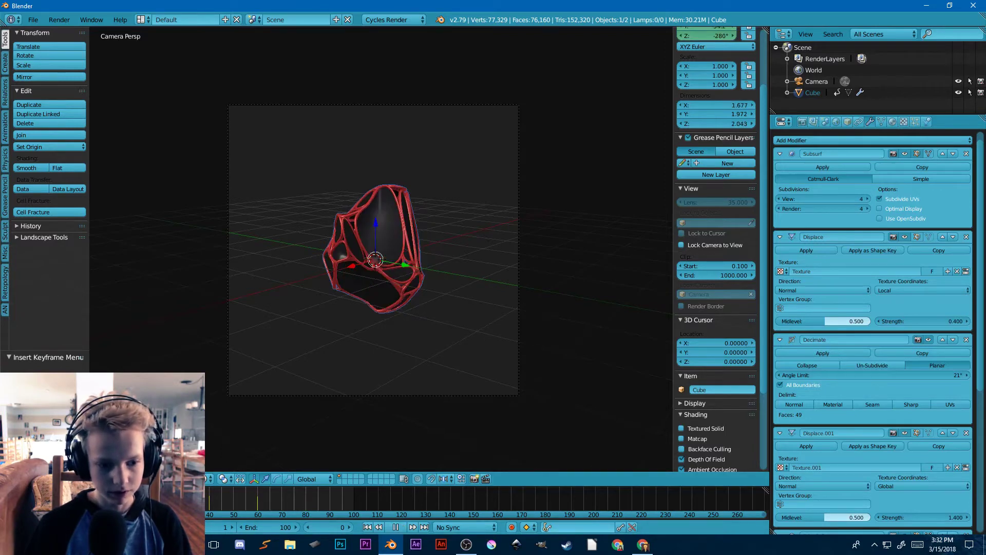
pyautogui.scroll(4, 748, 157)
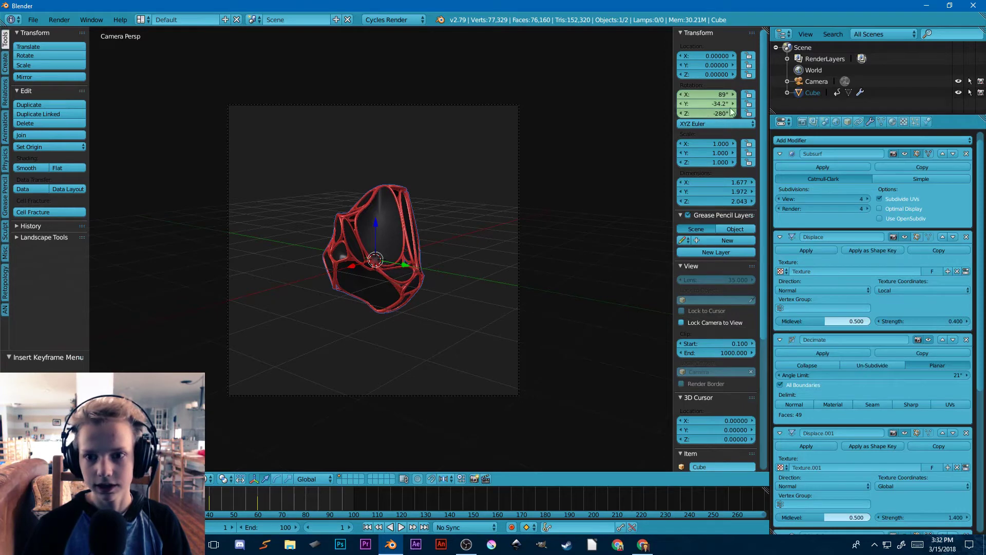
# At frame 80, freely rotate the cube to about X 107°, Y 34.2°, Z -349° and insert a Rotation keyframe
pyautogui.click(301, 491)
pyautogui.click(306, 500)
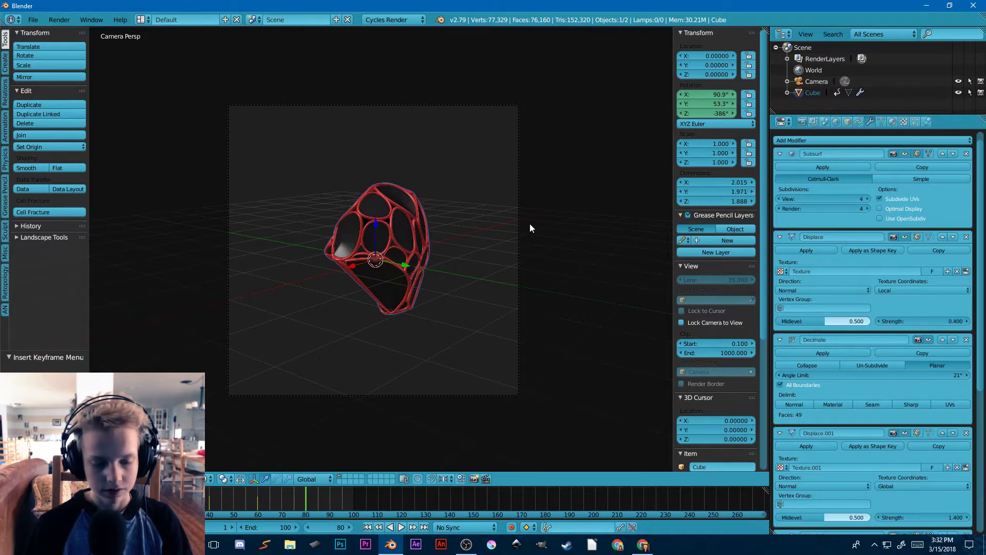
pyautogui.press('r')
pyautogui.press('r')
pyautogui.click(414, 264)
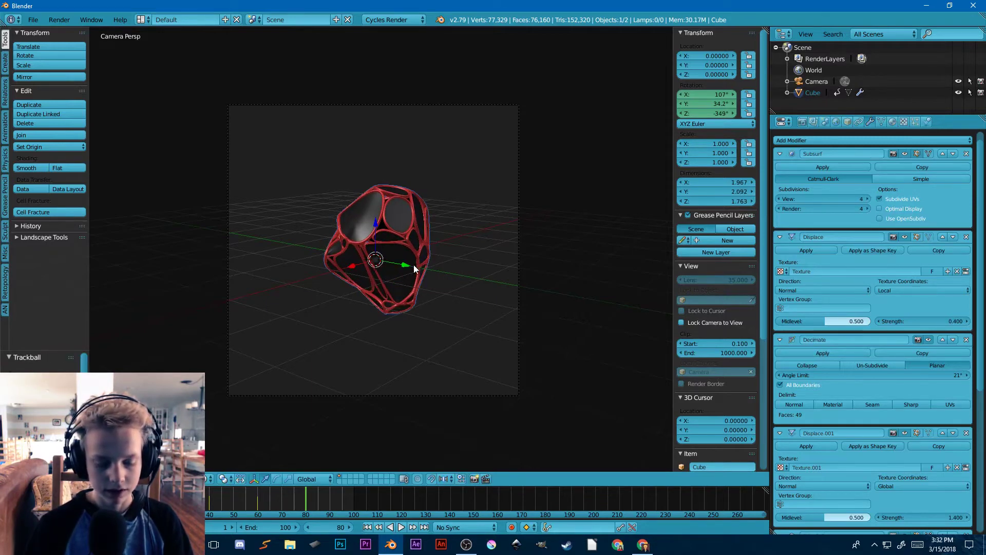
pyautogui.press('i')
pyautogui.click(414, 264)
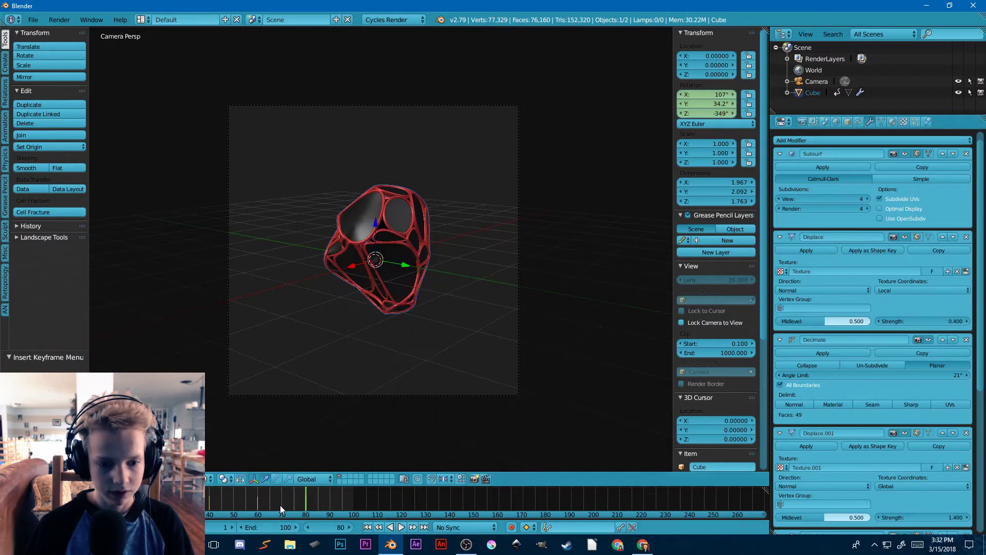
# Play back the keyframed rotation to check how the shape morphs up to frame 80
pyautogui.hotkey('alt', 'a')
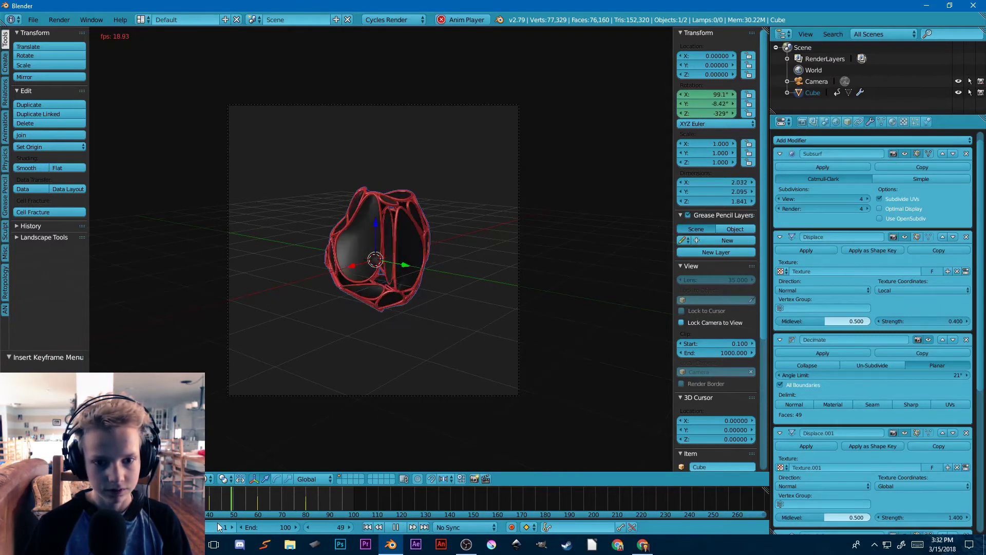
pyautogui.hotkey('alt', 'a')
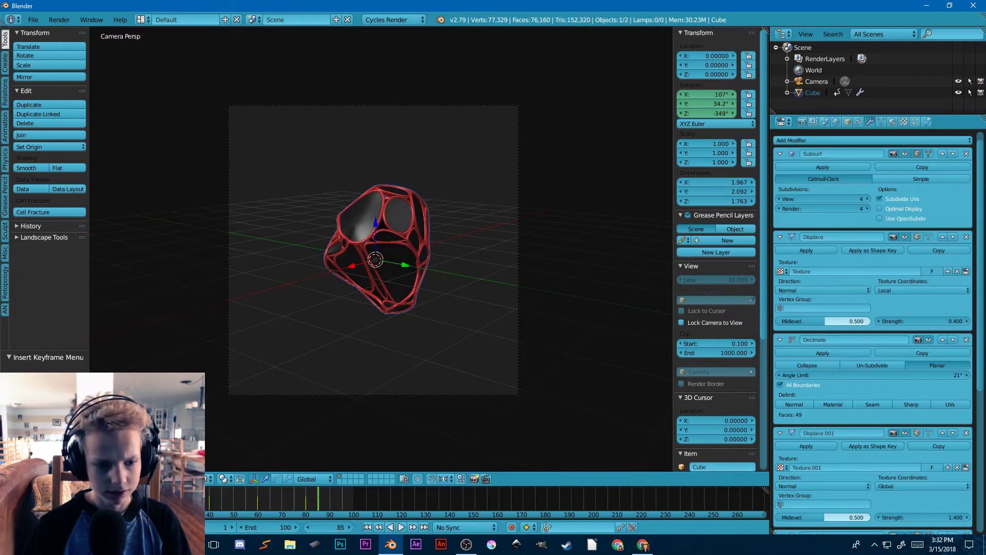
pyautogui.hotkey('alt', 'a')
pyautogui.hotkey('alt', 'a')
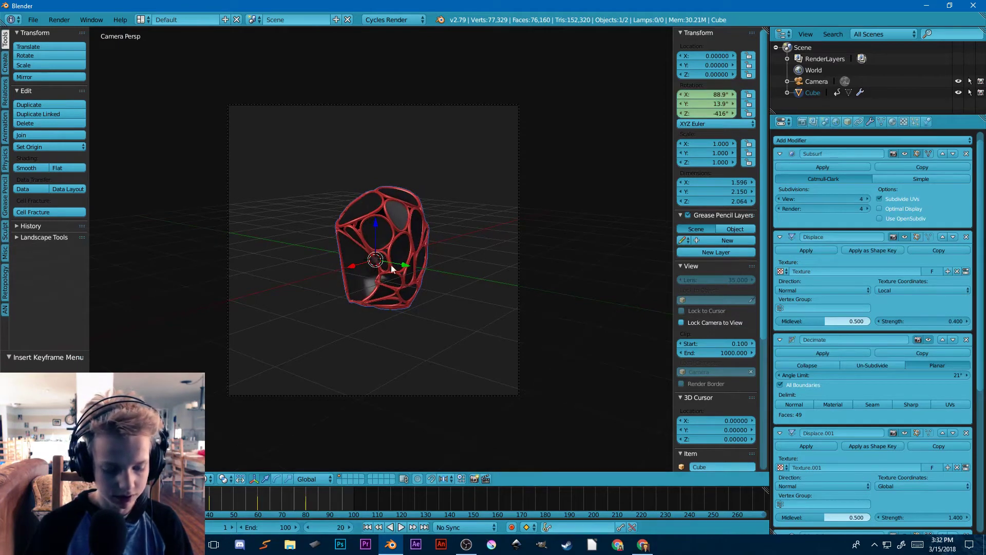
# Delete the cube's keyframe at frame 20 and play back the animation without it
pyautogui.hotkey('alt', 'i')
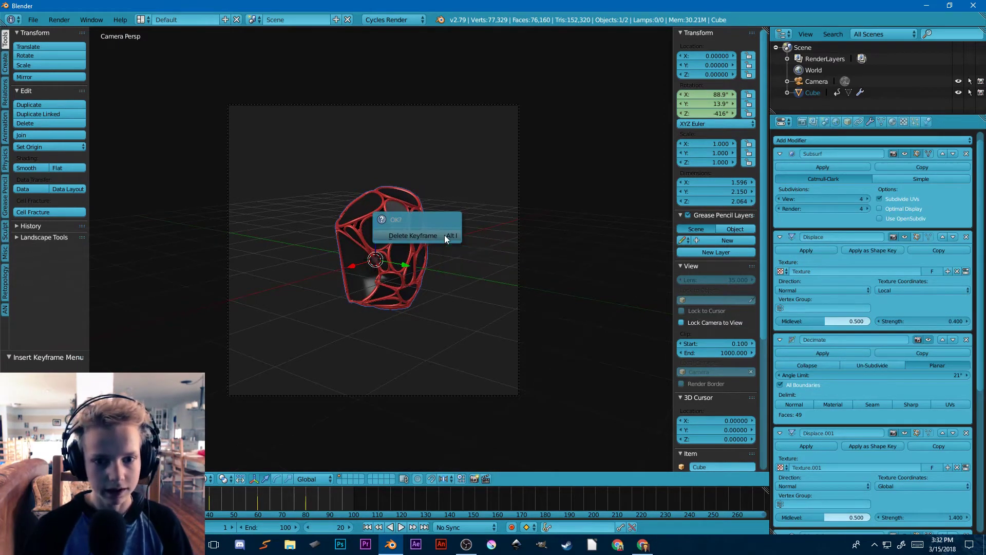
pyautogui.click(445, 236)
pyautogui.hotkey('alt', 'shift', 'a')
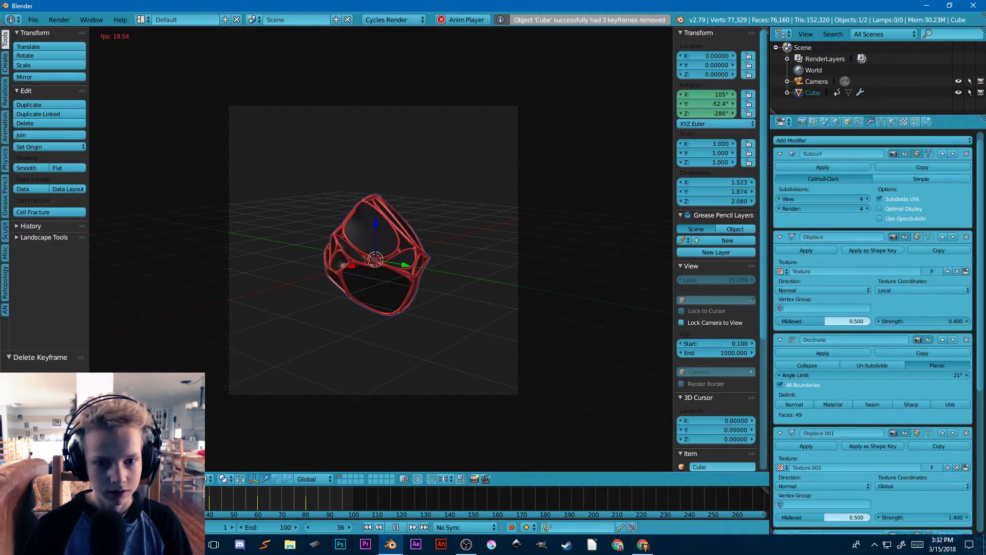
pyautogui.hotkey('alt', 'a')
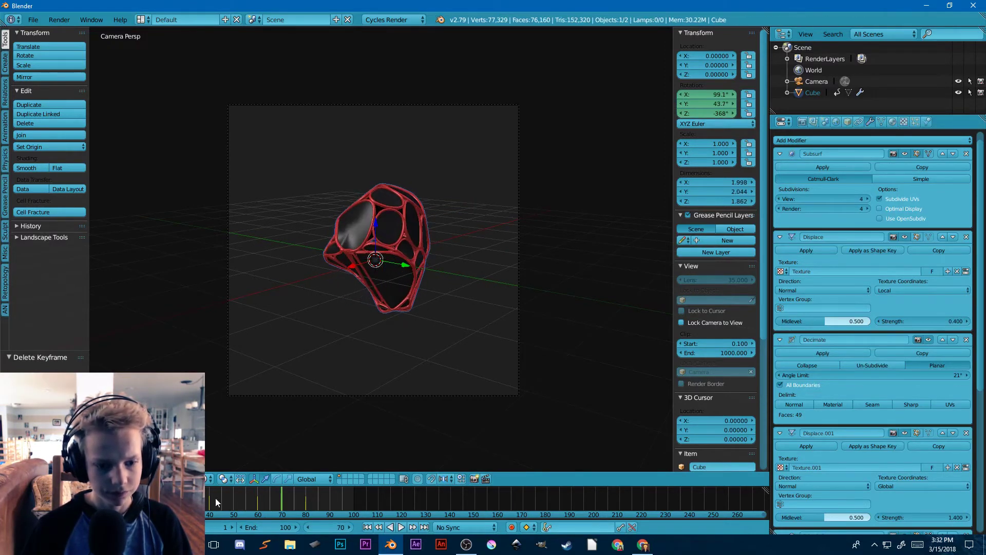
# Go to frame 40, split the 3D view vertically, and turn the new narrow area into a Dope Sheet
pyautogui.click(209, 501)
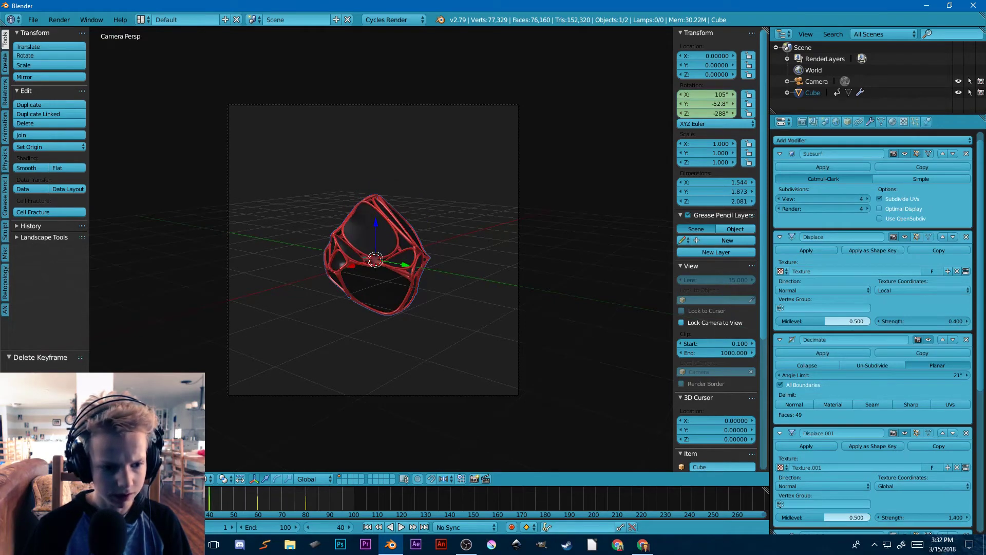
pyautogui.moveTo(3, 482); pyautogui.dragTo(229, 475)
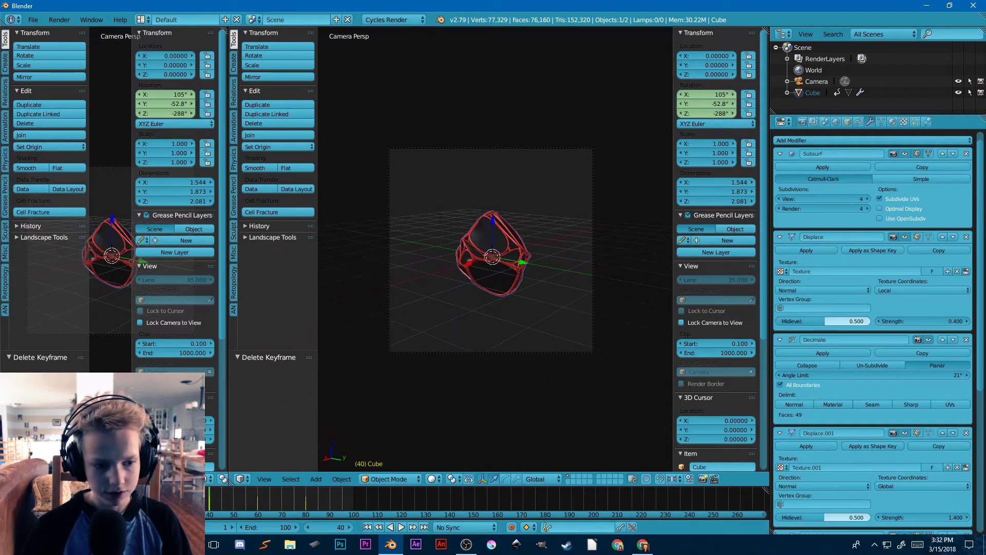
pyautogui.click(13, 479)
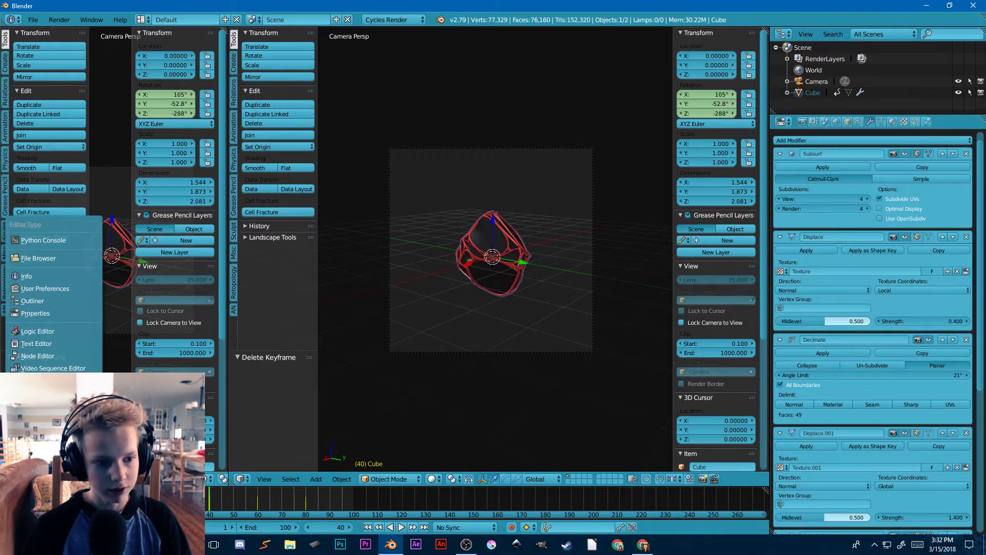
pyautogui.click(41, 424)
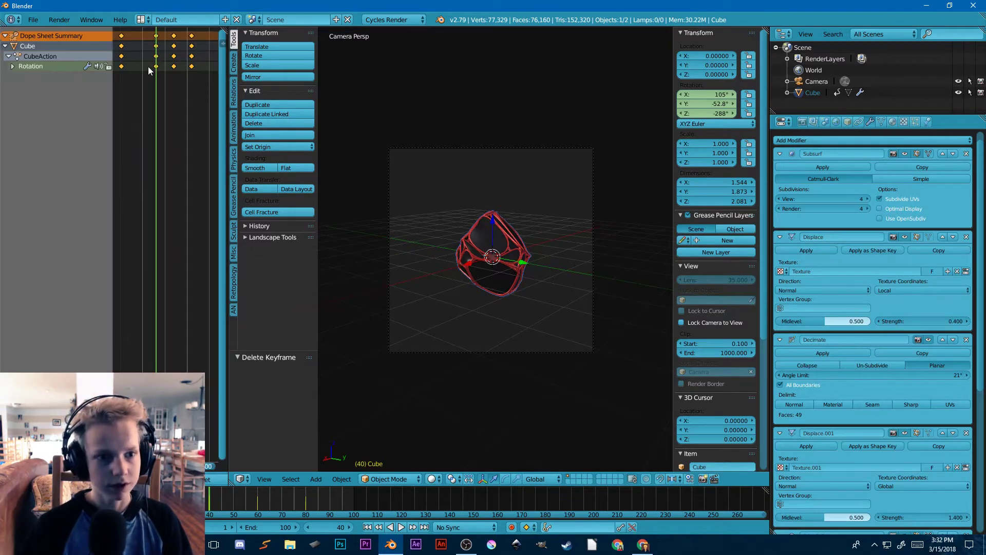
# Move the frame 40 rotation keyframe about 10 frames earlier and play back the animation from the start
pyautogui.moveTo(158, 66); pyautogui.dragTo(150, 69, button='right')
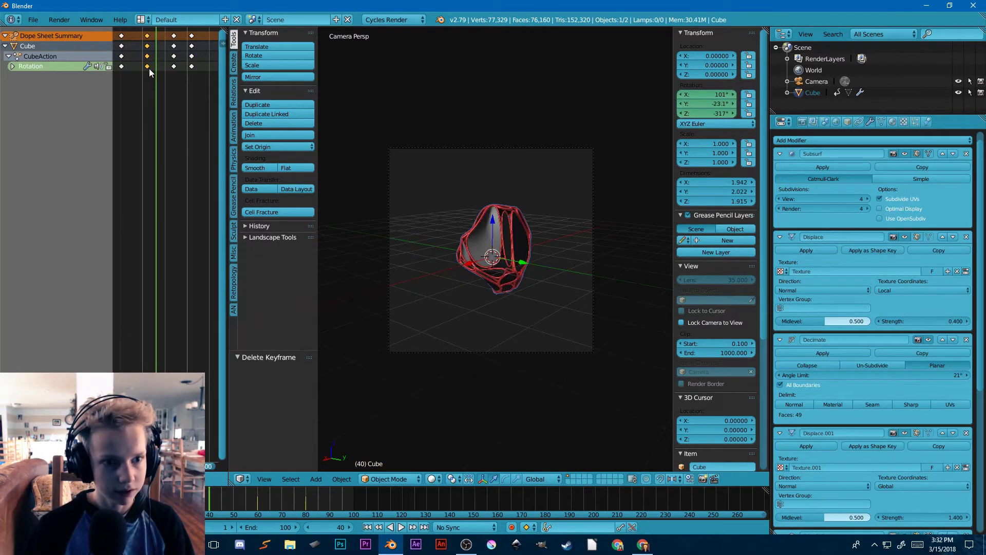
pyautogui.hotkey('shift', 'Left')
pyautogui.hotkey('alt', 'a')
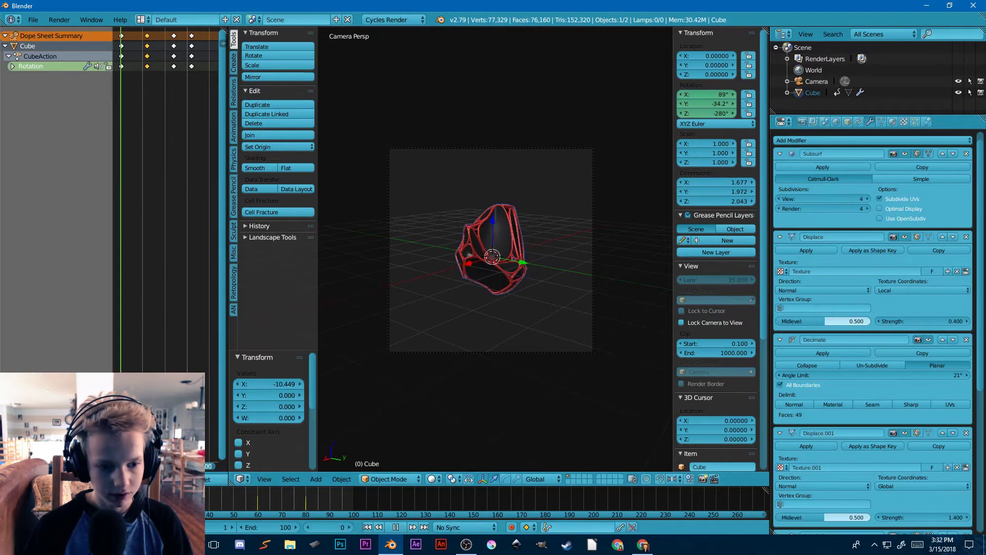
pyautogui.hotkey('alt', 'a')
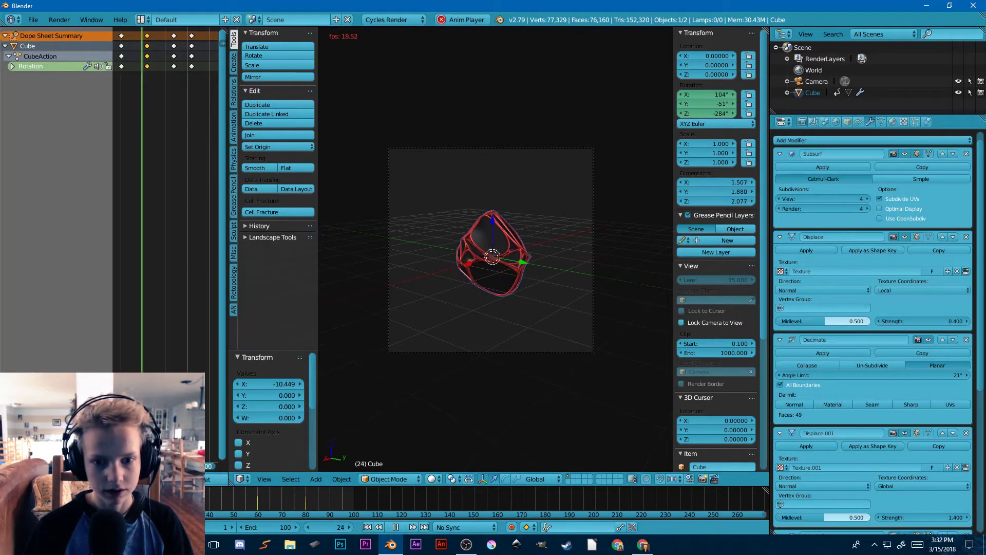
# Shift the same rotation keyframe about 12 more frames earlier during playback and stop the animation
pyautogui.press('g')
pyautogui.click(140, 108)
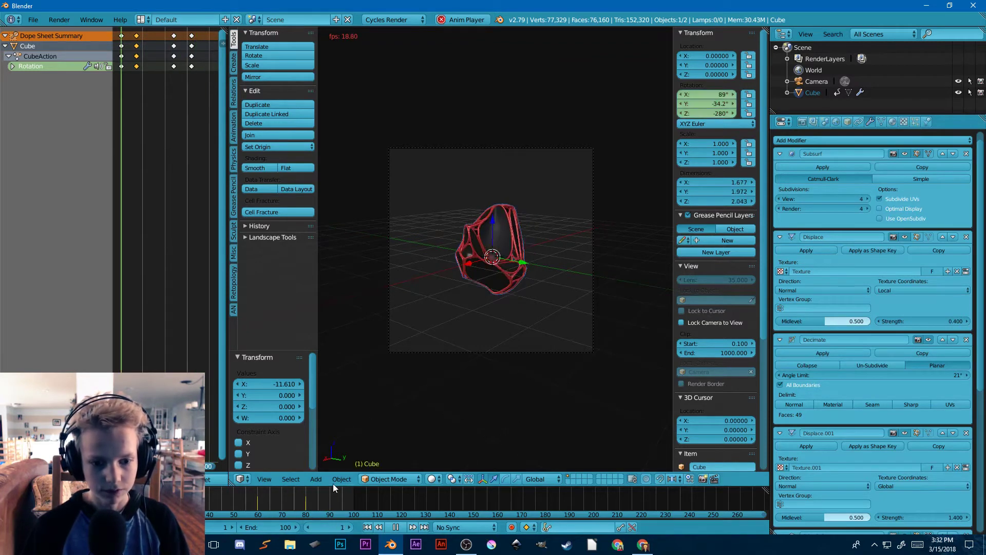
pyautogui.hotkey('alt', 'a')
# Switch the Dope Sheet area to the Graph Editor and play the animation from the start to review it
pyautogui.click(305, 501)
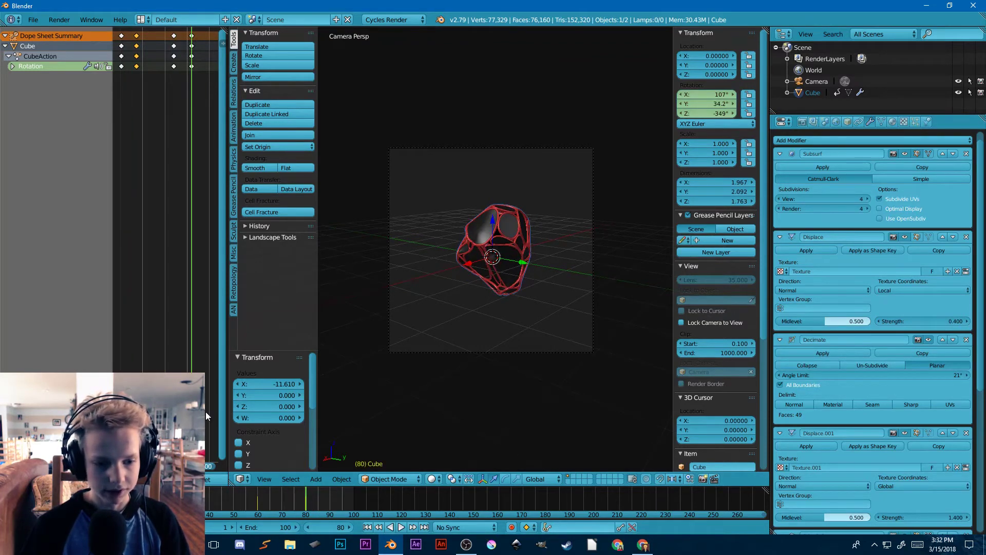
pyautogui.click(13, 479)
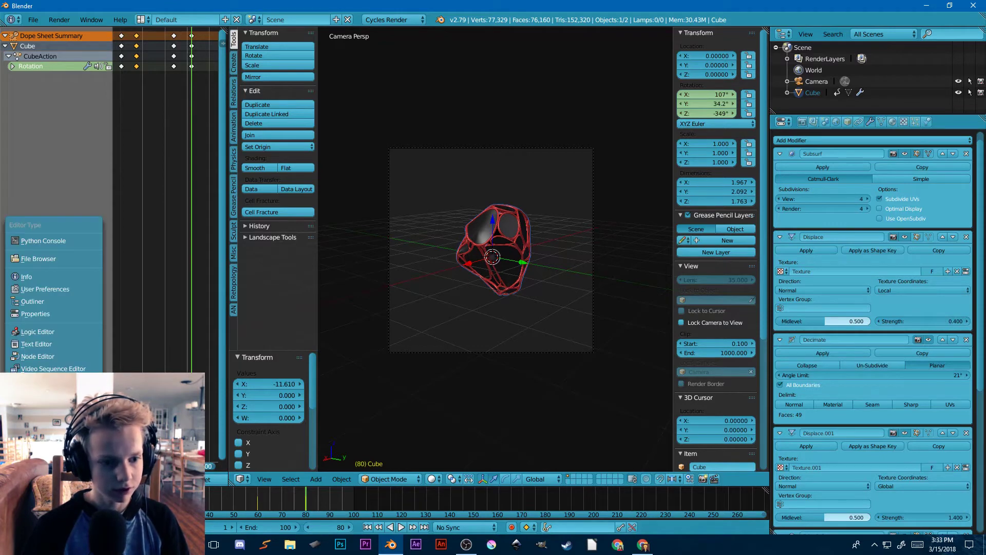
pyautogui.click(47, 405)
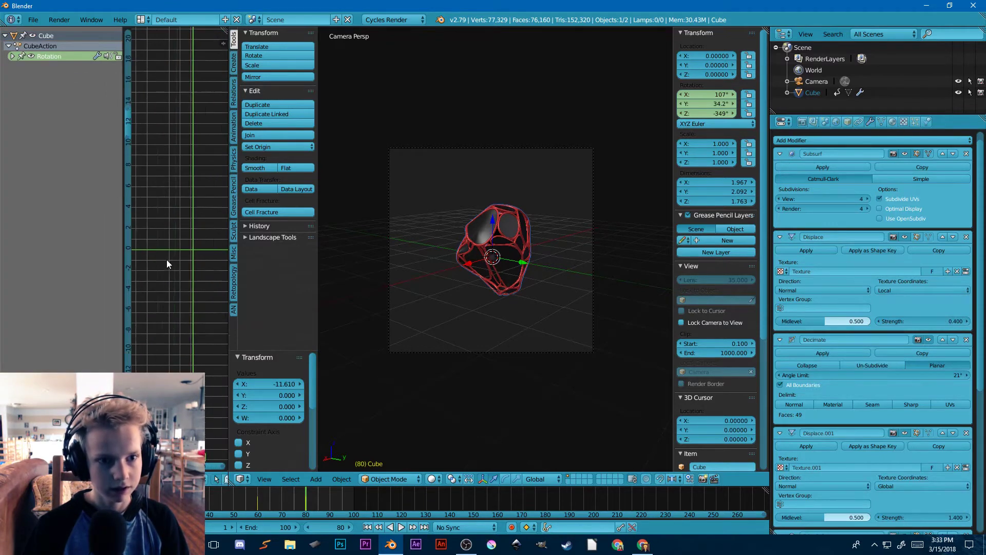
pyautogui.moveTo(150, 501); pyautogui.dragTo(113, 501)
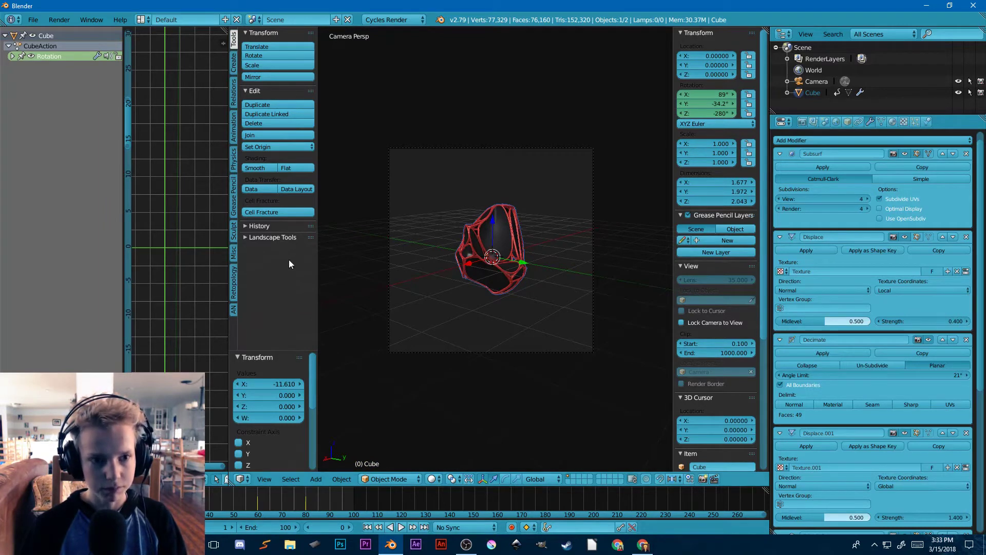
pyautogui.hotkey('alt', 'a')
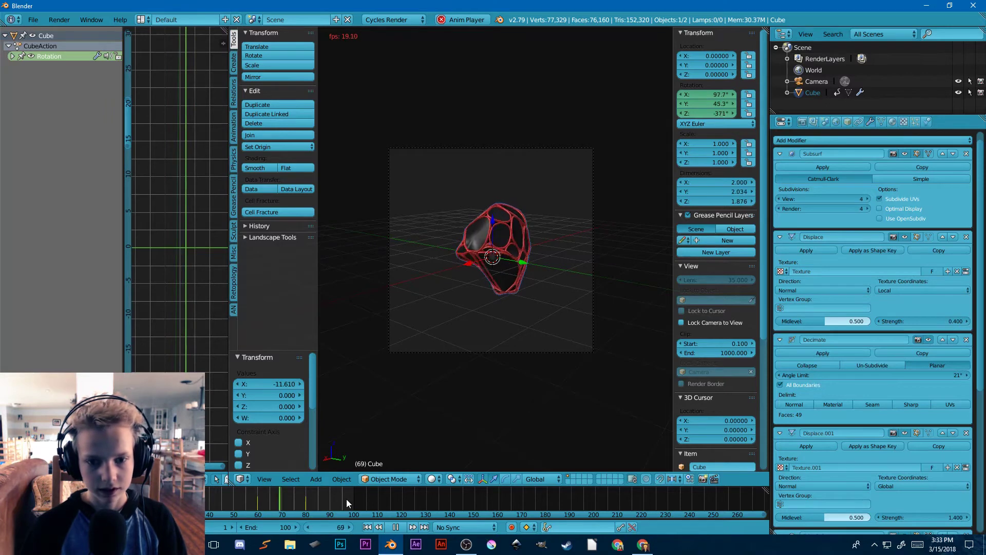
pyautogui.hotkey('alt', 'a')
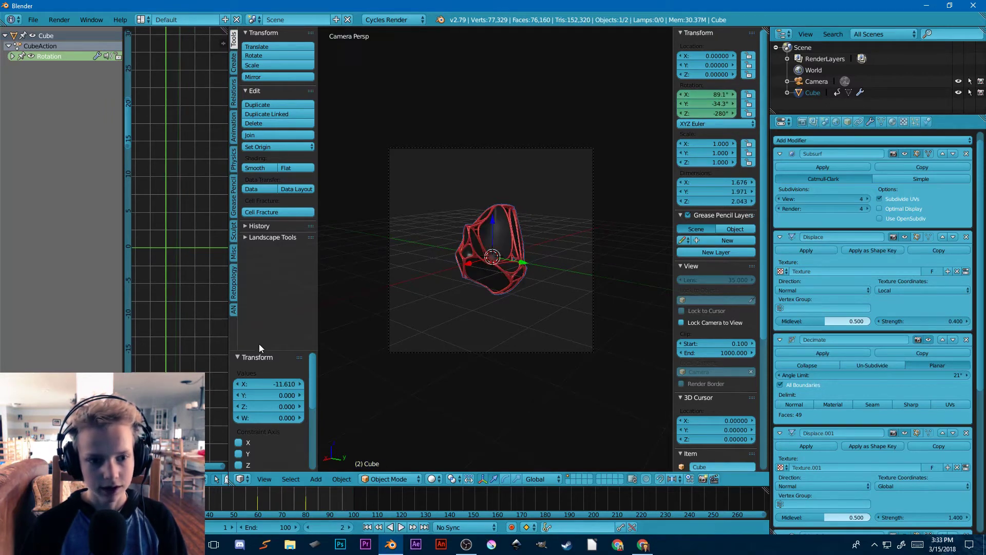
# Return the area to the Dope Sheet and duplicate the first rotation keyframe to about frame 98
pyautogui.click(13, 479)
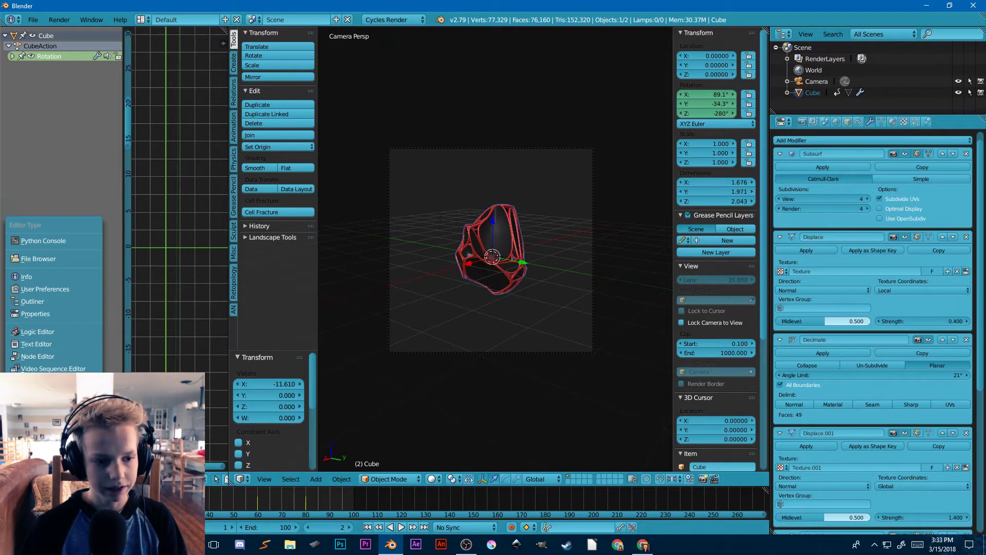
pyautogui.click(31, 423)
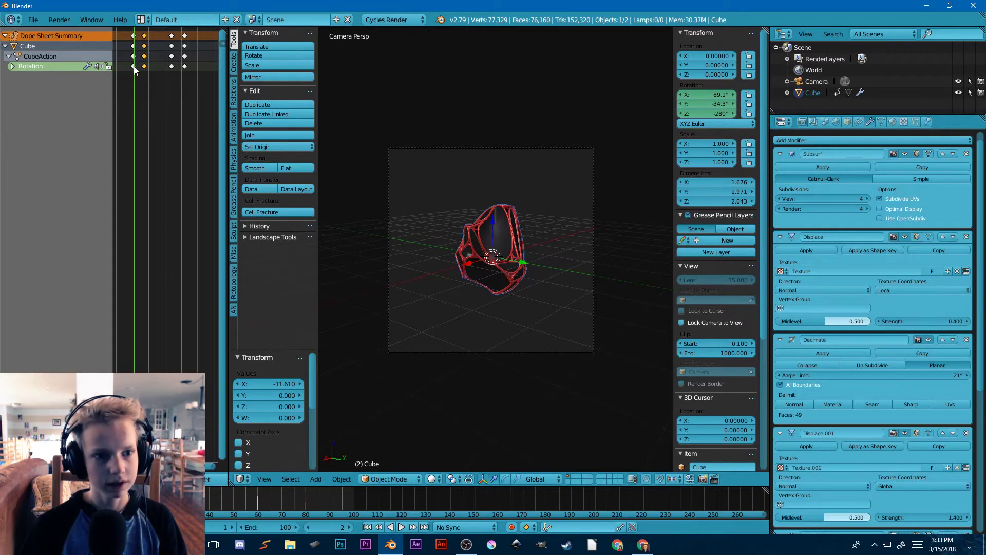
pyautogui.scroll(-3, 163, 91)
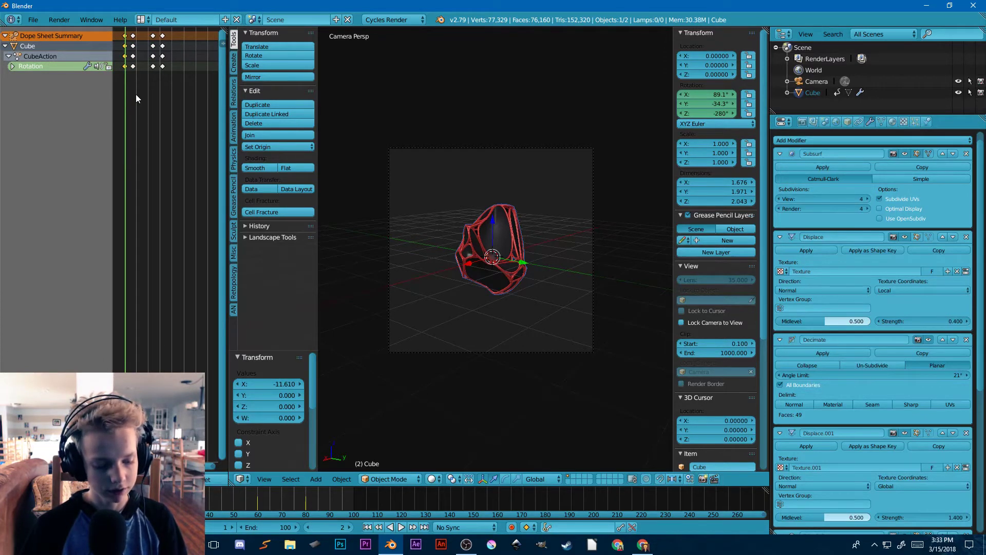
pyautogui.hotkey('shift', 'd')
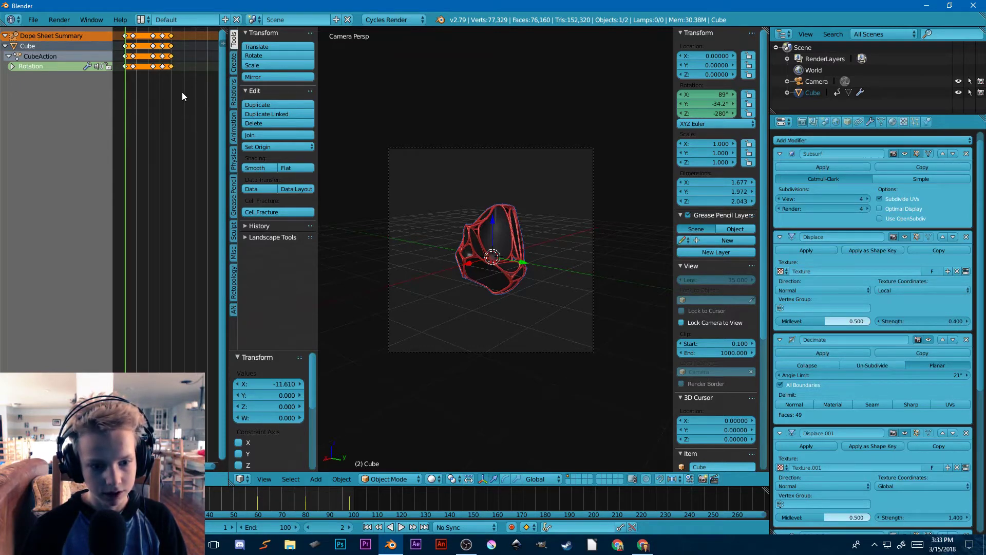
# Nudge the duplicated end rotation keyframe about 1 frame later in the Dope Sheet and play the animation
pyautogui.click(182, 92)
pyautogui.scroll(18, 172, 68)
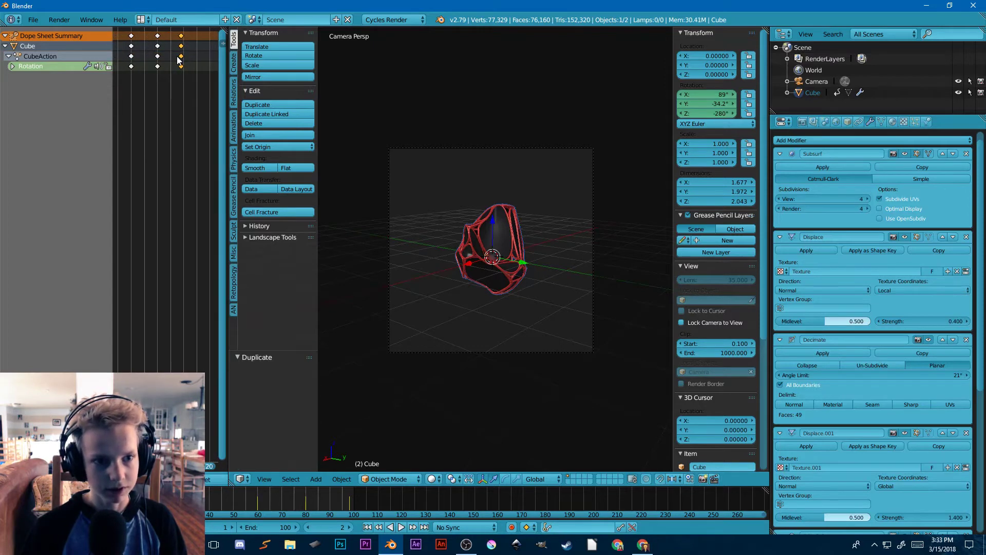
pyautogui.scroll(-10, 174, 76)
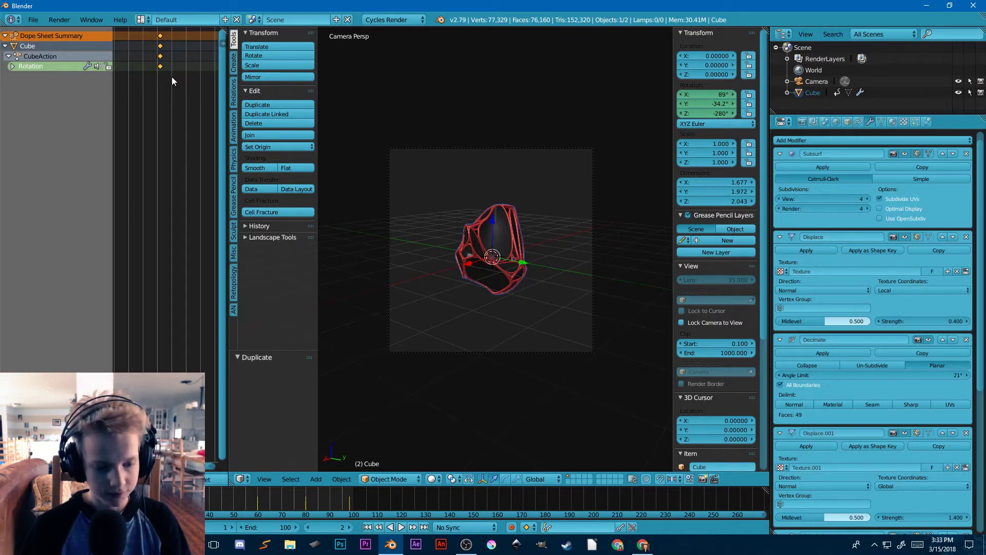
pyautogui.press('g')
pyautogui.click(178, 78)
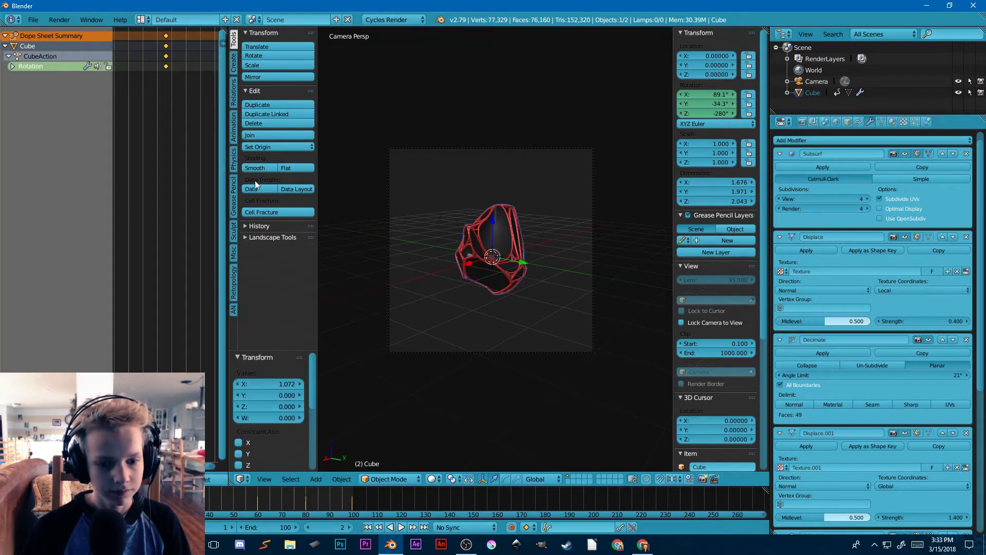
pyautogui.hotkey('alt', 'a')
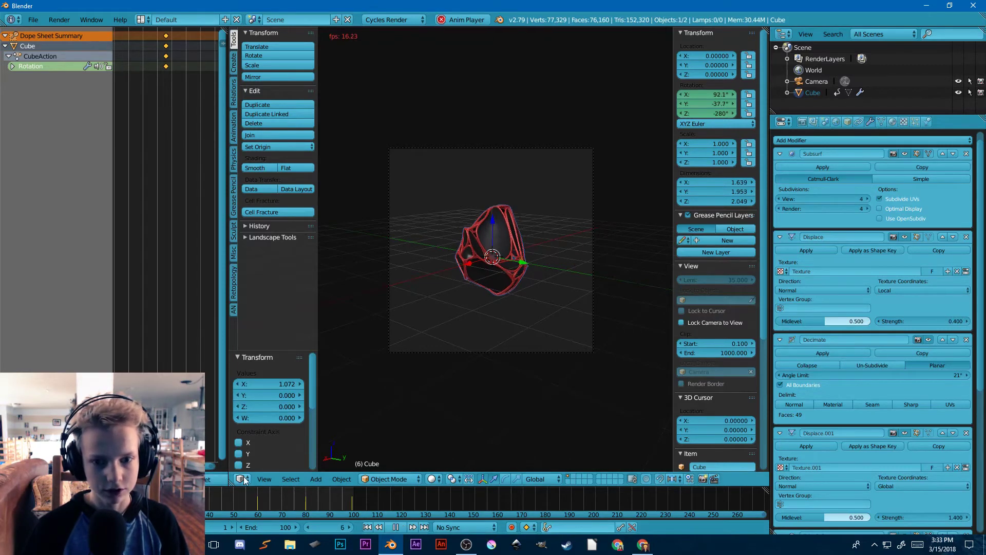
# Merge the Dope Sheet area into the 3D view and set the animation's end frame to 98
pyautogui.press('a')
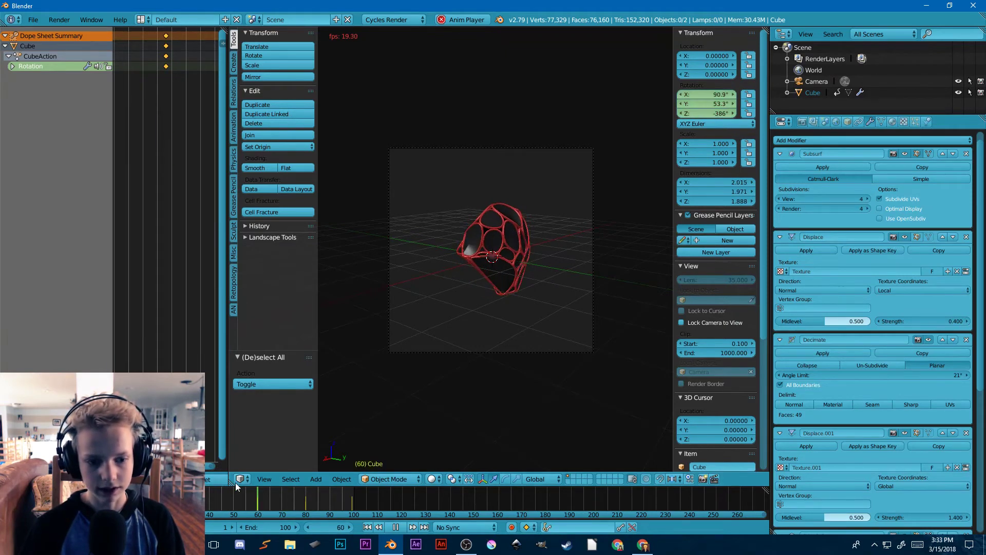
pyautogui.moveTo(232, 483); pyautogui.dragTo(198, 470)
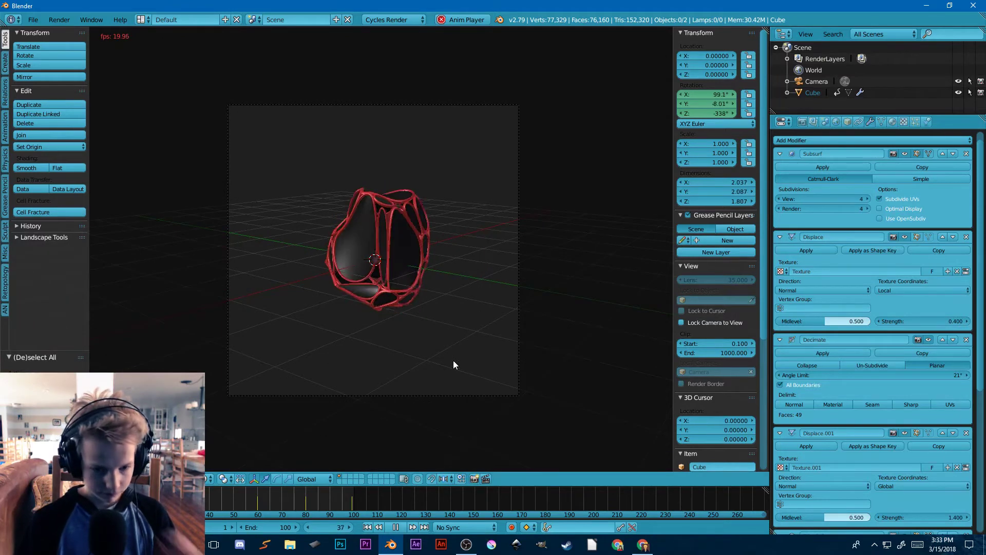
pyautogui.click(241, 526)
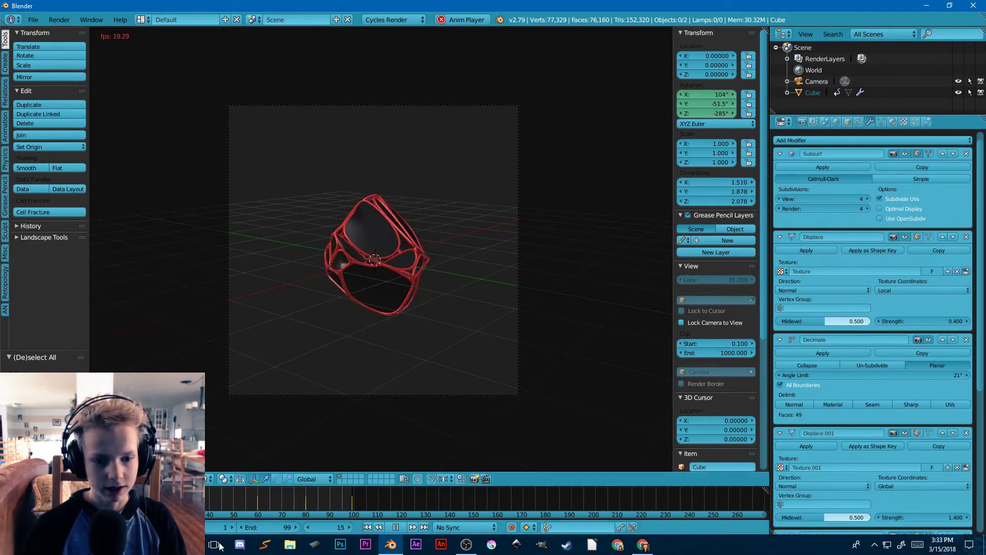
pyautogui.click(242, 527)
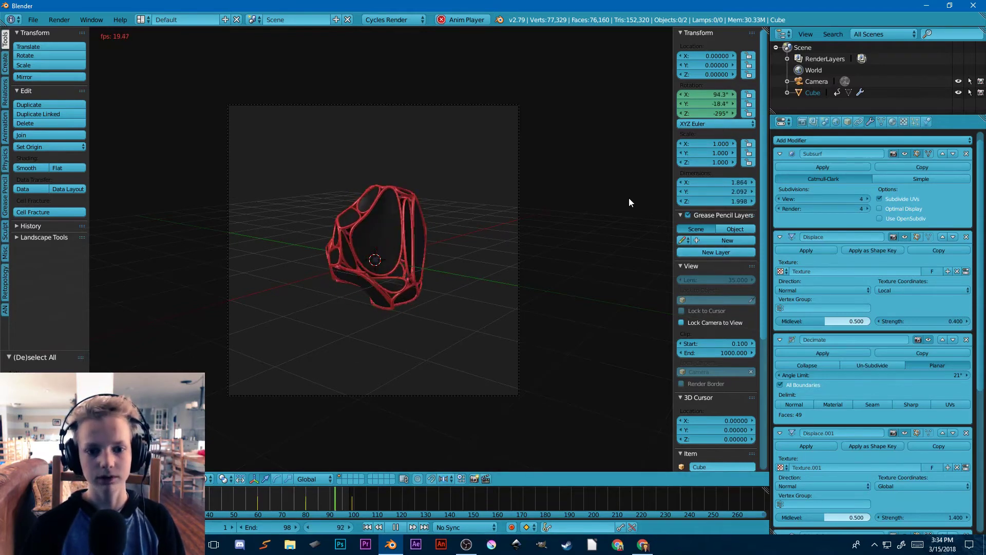
# Display the viewport in Rendered shading and change the surface shader of Material.001 to Principled BSDF
pyautogui.click(208, 479)
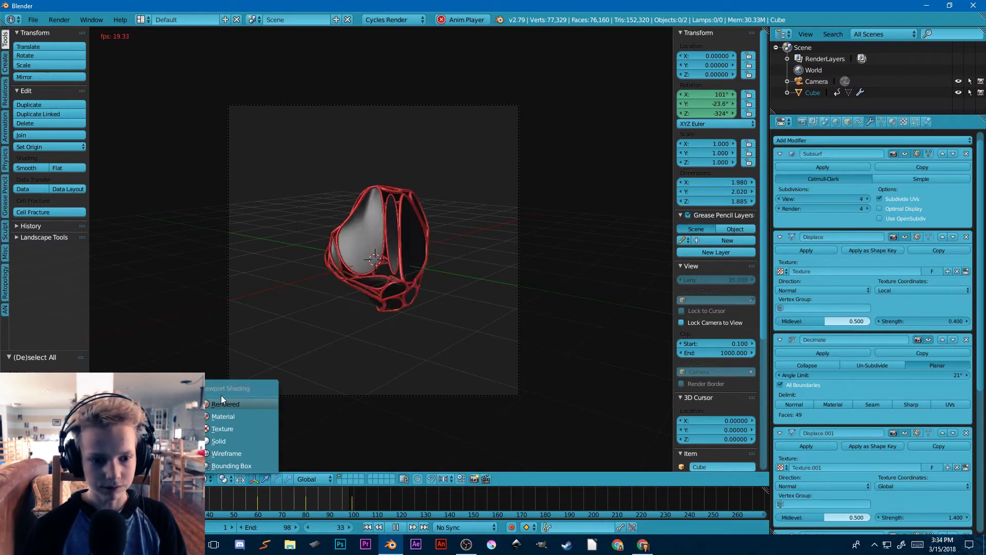
pyautogui.click(262, 403)
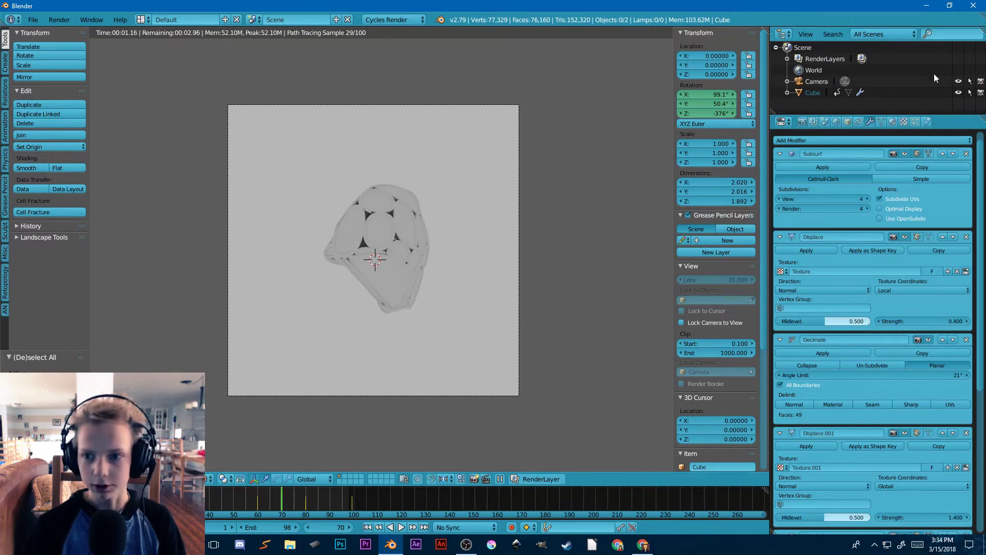
pyautogui.click(893, 122)
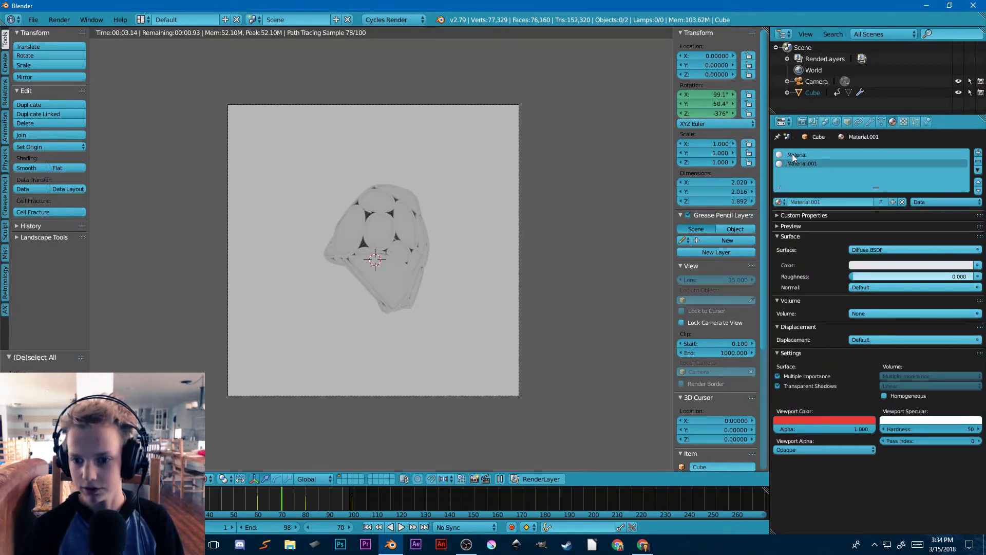
pyautogui.click(894, 250)
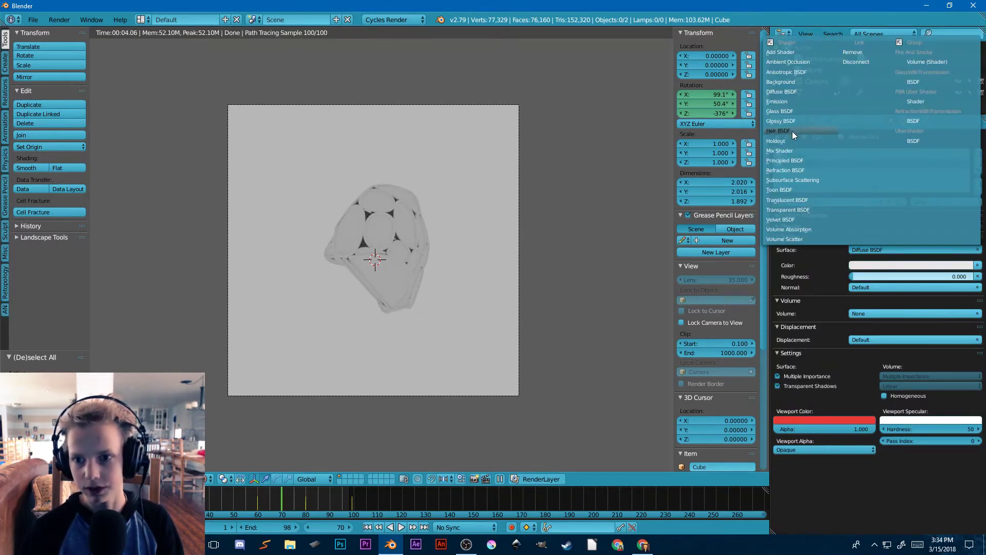
pyautogui.click(791, 162)
# Set the base color of Material.001 to a saturated red
pyautogui.click(878, 276)
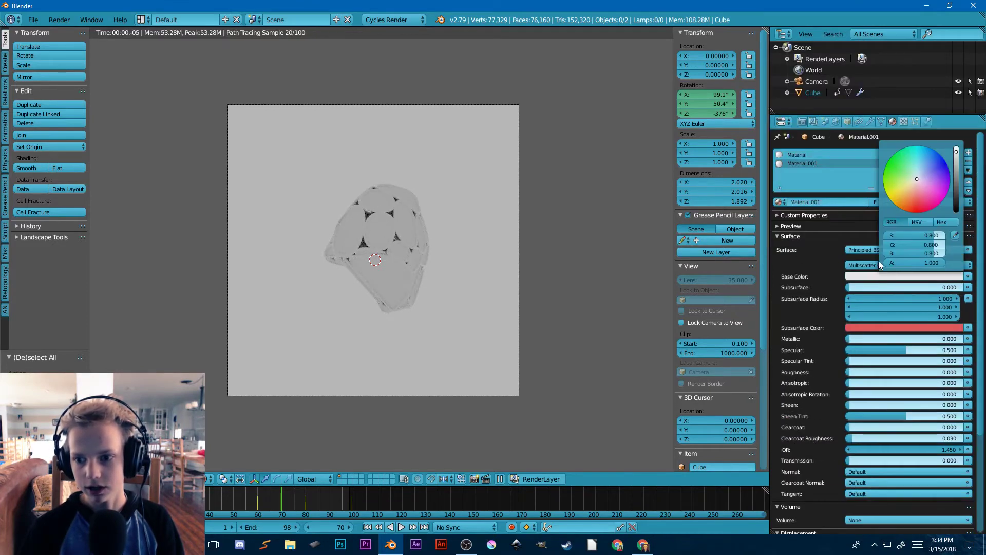
pyautogui.click(920, 202)
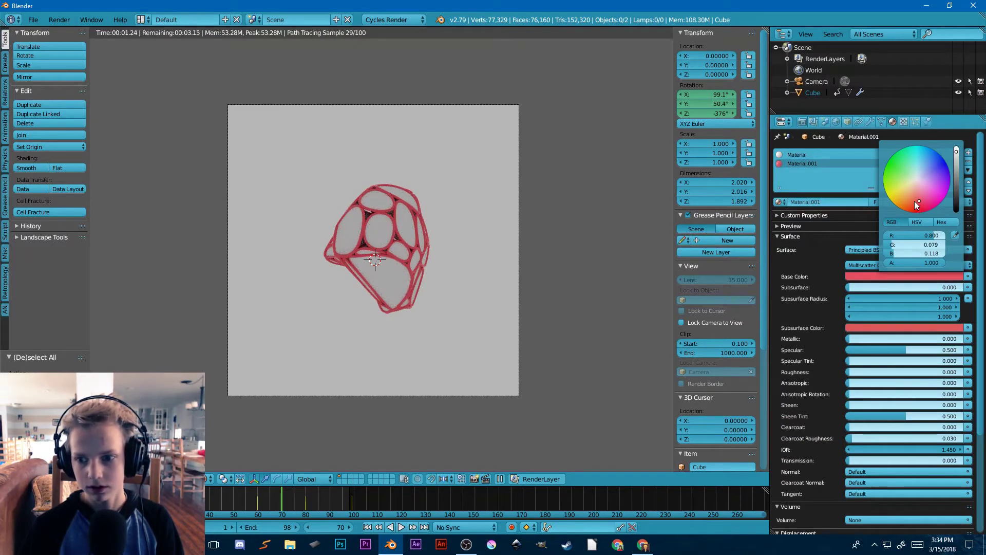
pyautogui.click(914, 201)
pyautogui.click(915, 204)
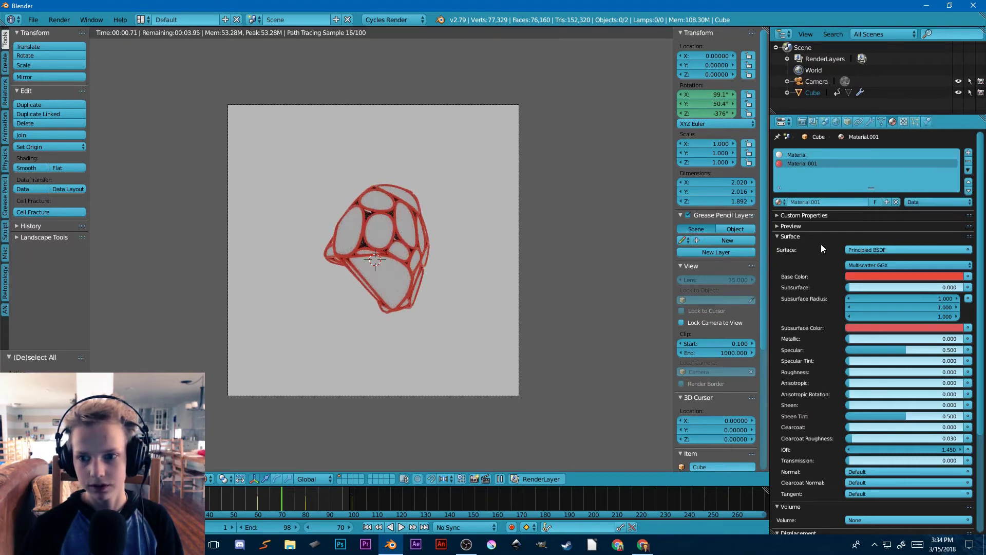
# Change the first material slot, Material, to a Principled BSDF surface with a black base color
pyautogui.click(809, 157)
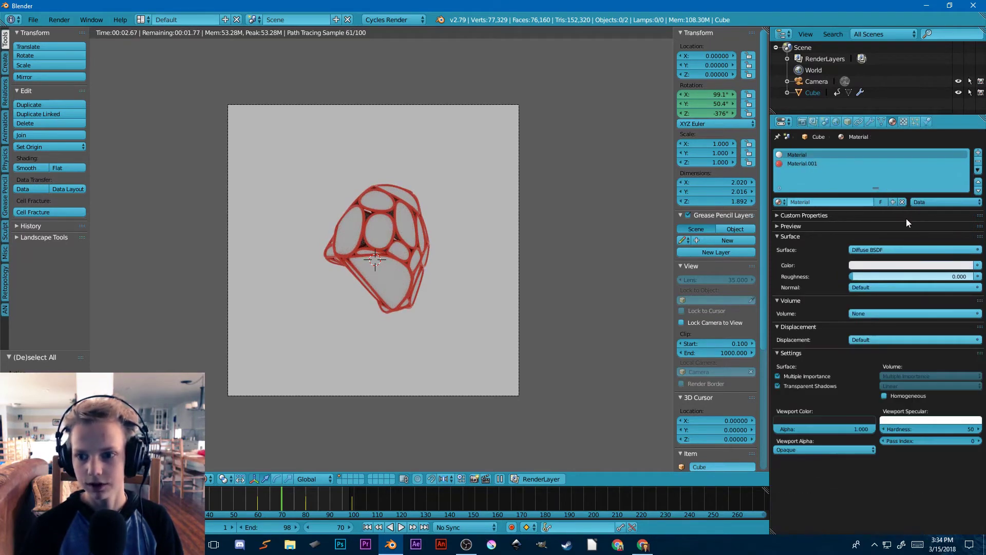
pyautogui.click(909, 250)
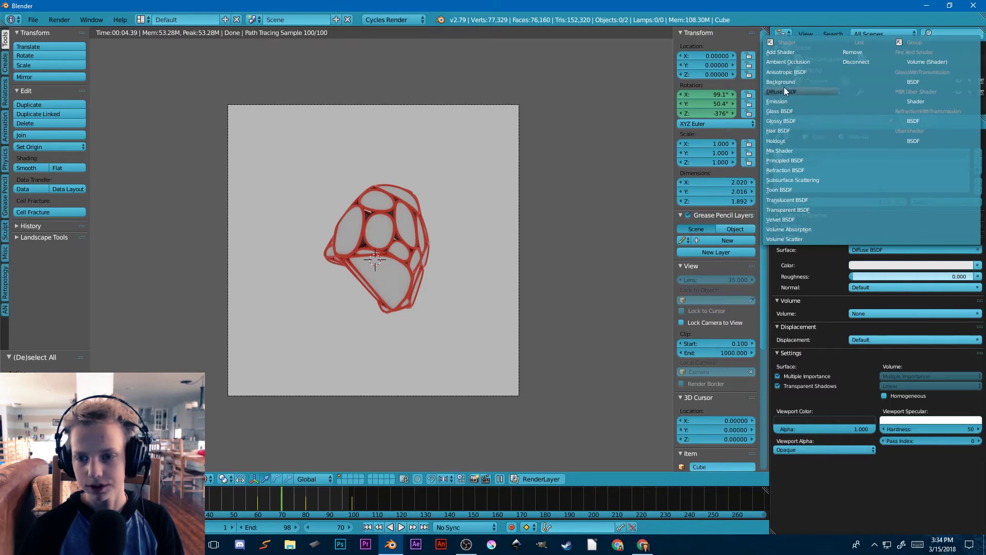
pyautogui.click(786, 160)
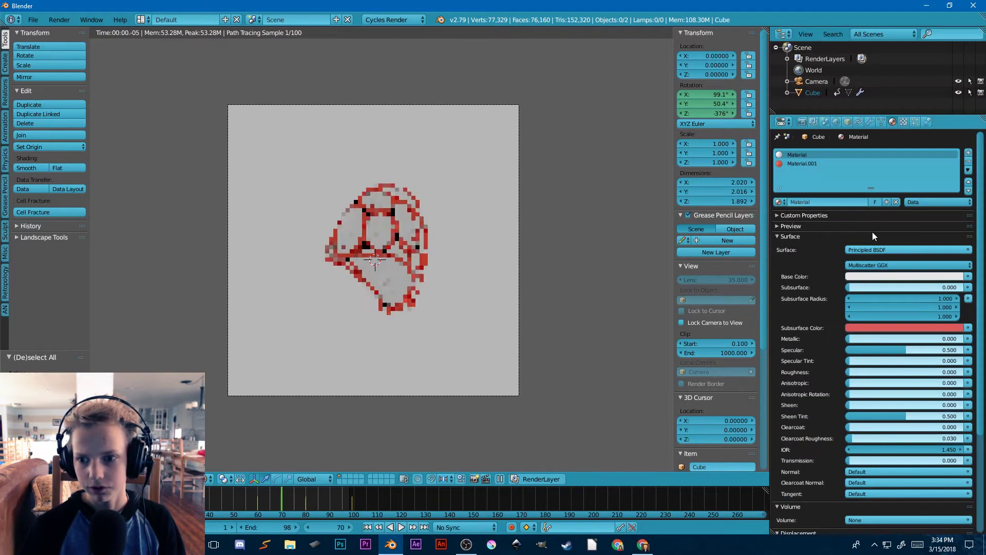
pyautogui.click(867, 278)
pyautogui.click(955, 204)
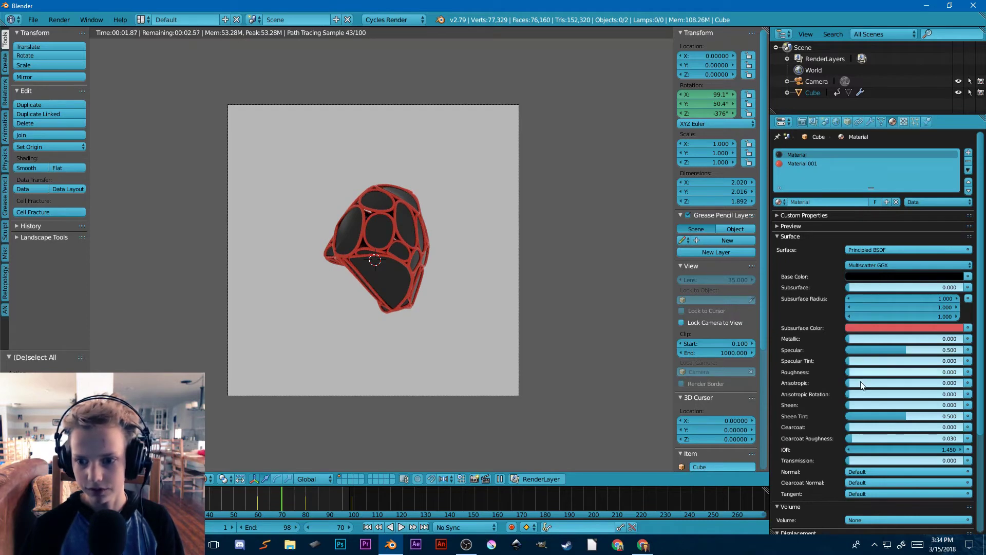
# Show the preview of Material.001, set its roughness to 0.280 and check the result around the object
pyautogui.click(794, 165)
pyautogui.click(785, 226)
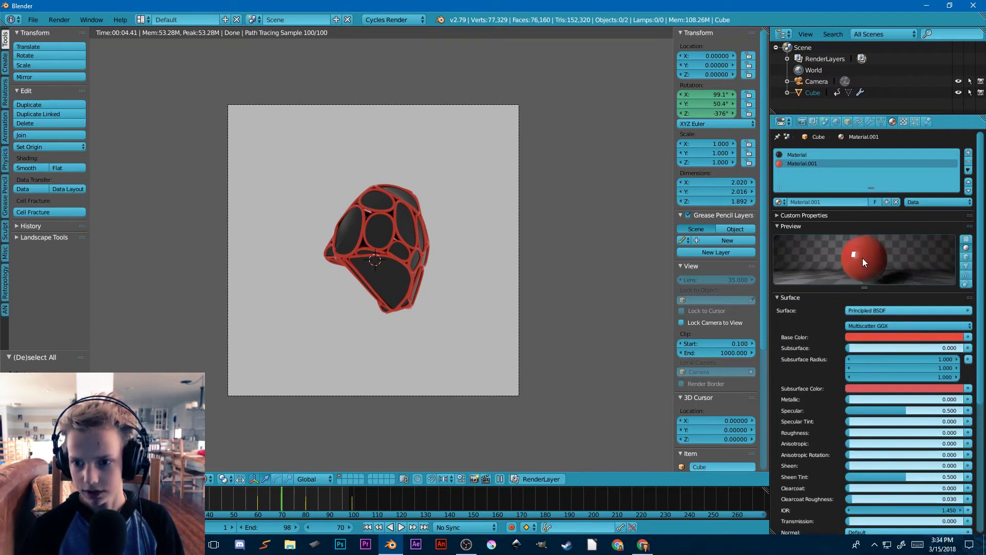
pyautogui.moveTo(849, 436); pyautogui.dragTo(880, 436)
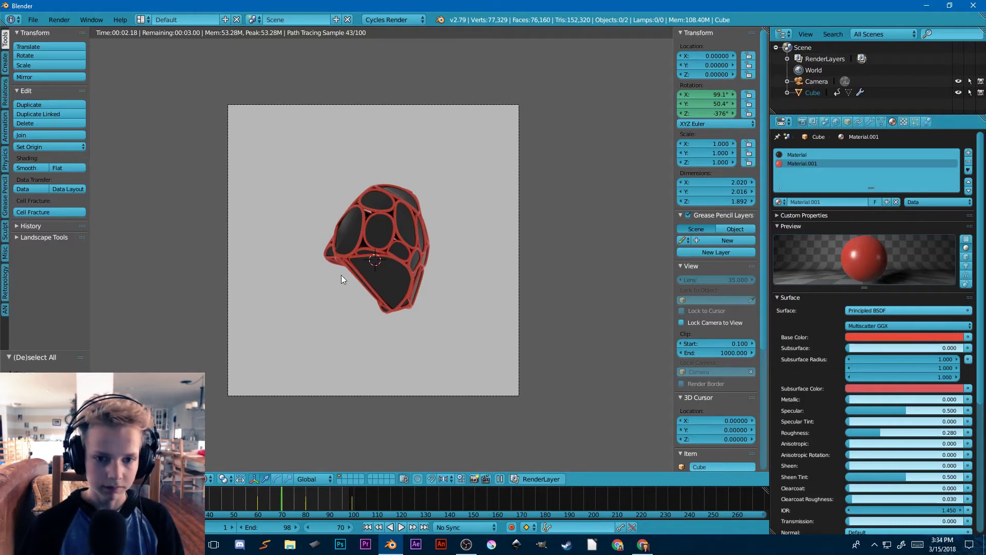
pyautogui.moveTo(341, 276); pyautogui.dragTo(448, 276, button='middle')
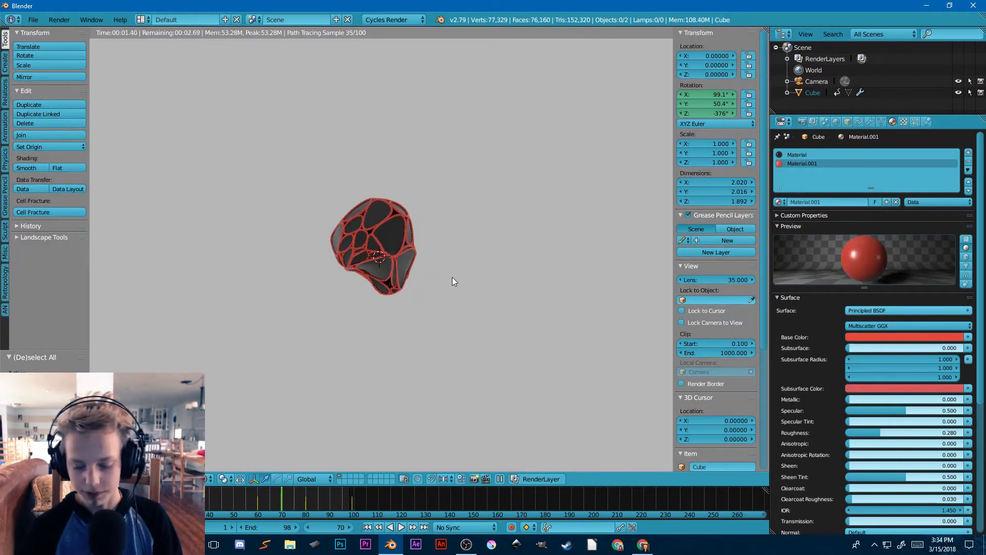
pyautogui.press('KP_0')
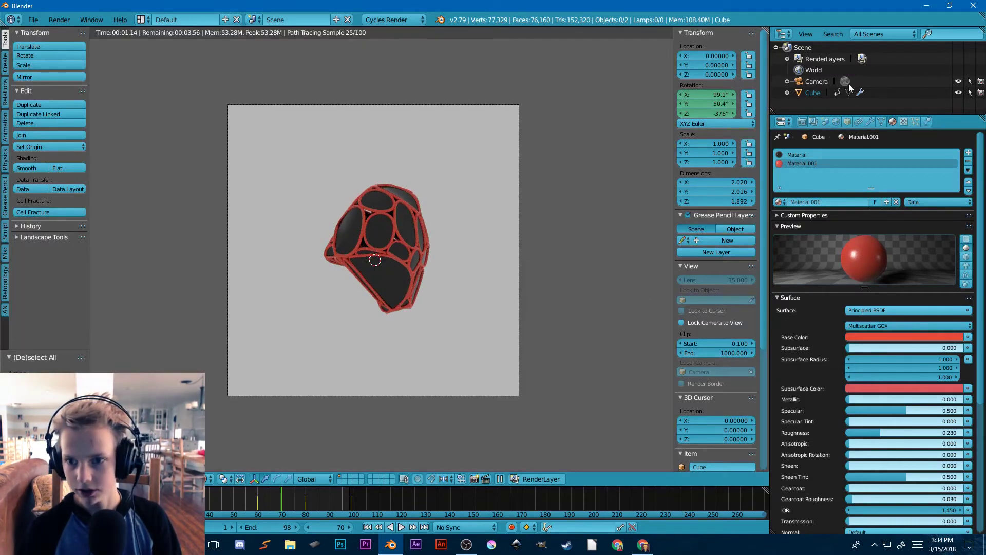
# Enable the Transparent film option in the render settings
pyautogui.click(802, 124)
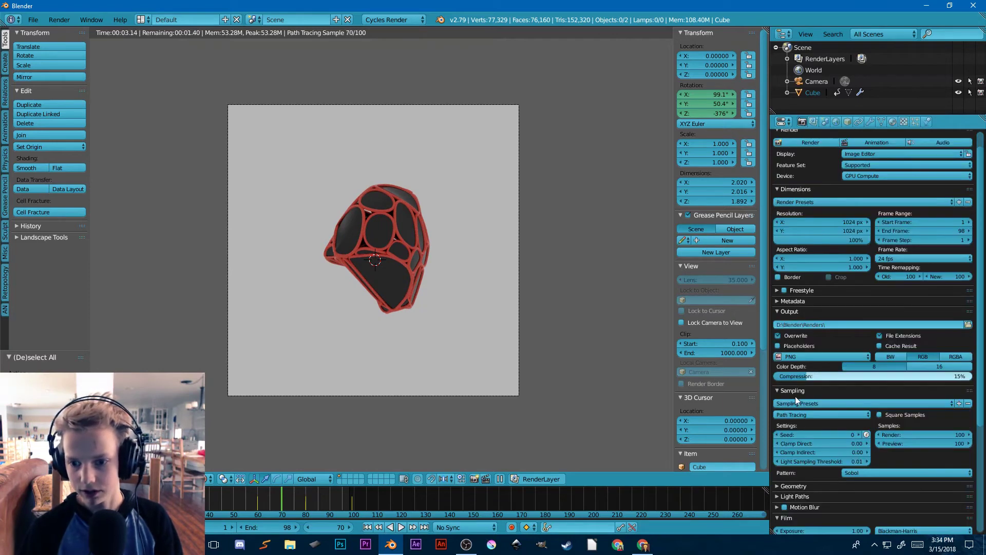
pyautogui.scroll(-1, 798, 351)
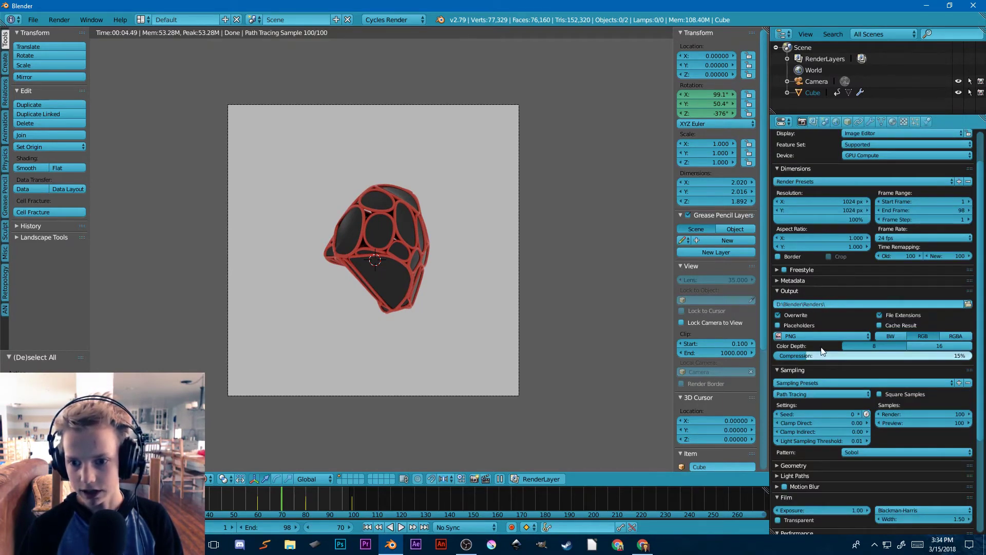
pyautogui.scroll(-2, 802, 472)
pyautogui.click(779, 480)
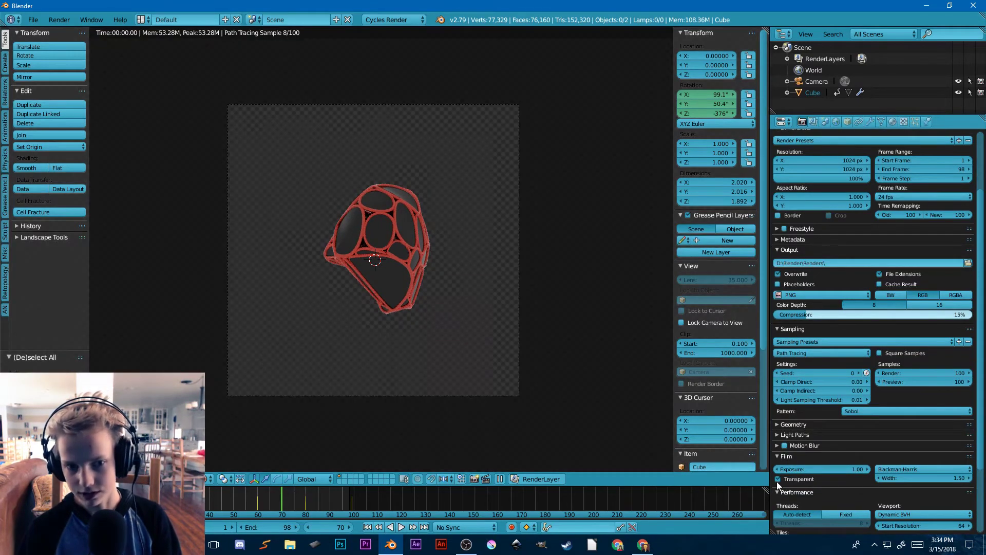
# Enable nodes for the World and assign an Environment Texture to its background color
pyautogui.click(837, 122)
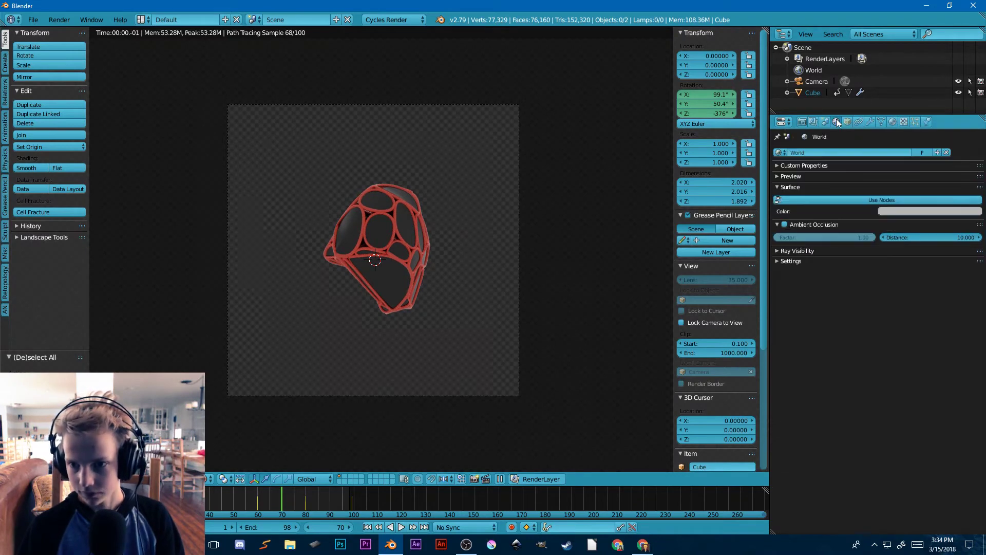
pyautogui.click(878, 199)
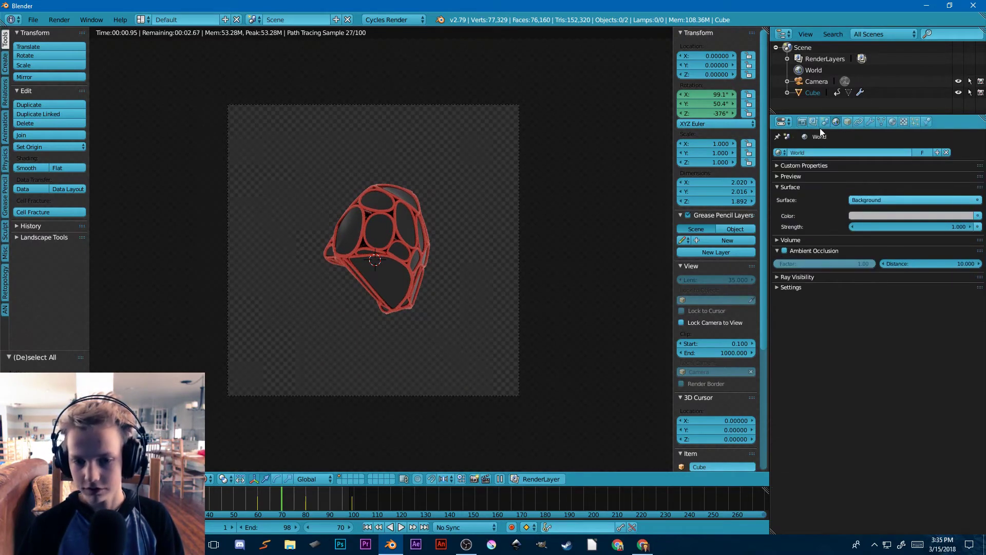
pyautogui.click(975, 217)
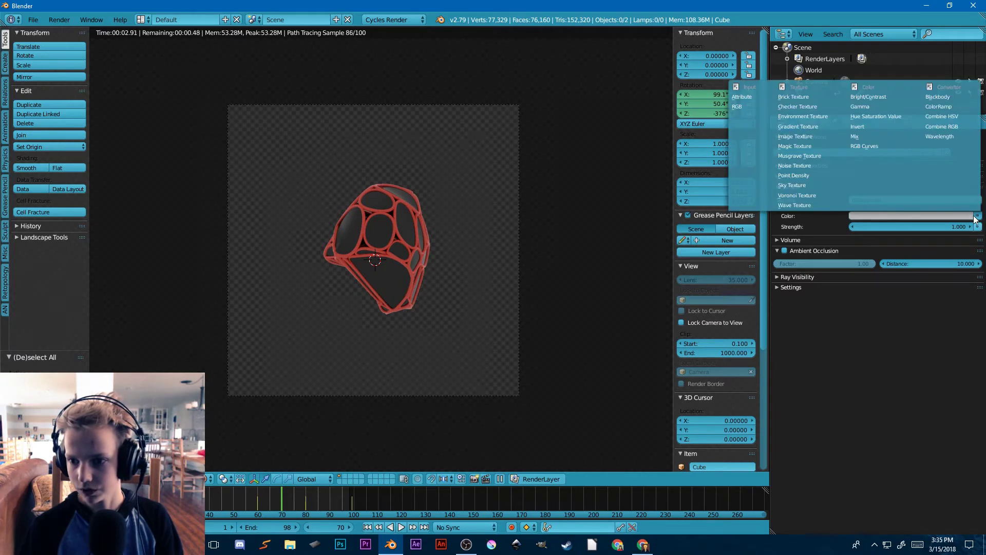
pyautogui.click(794, 116)
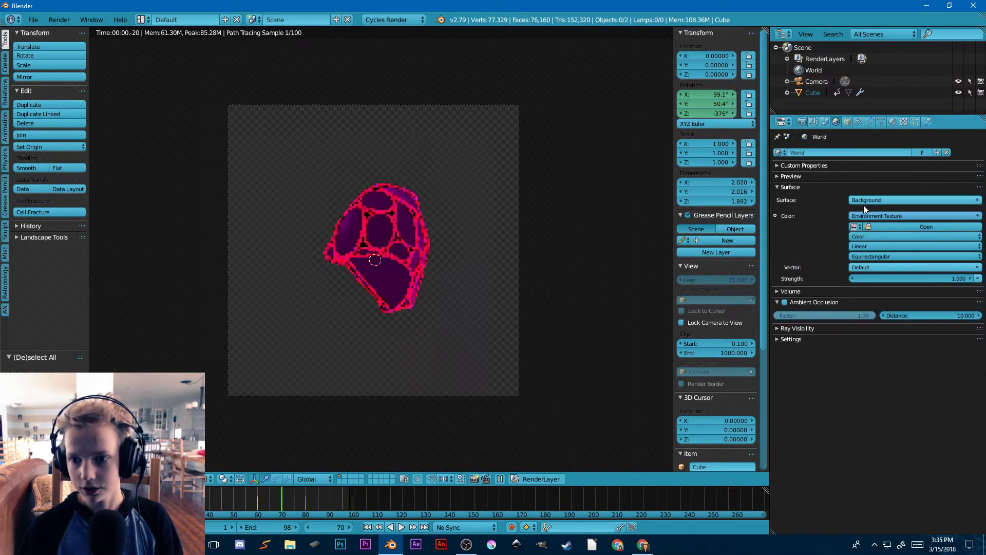
# Load kiara_8_sunset_2k.hdr from the cubemaps test folder as the World environment image and set the background strength to 0.300
pyautogui.click(884, 225)
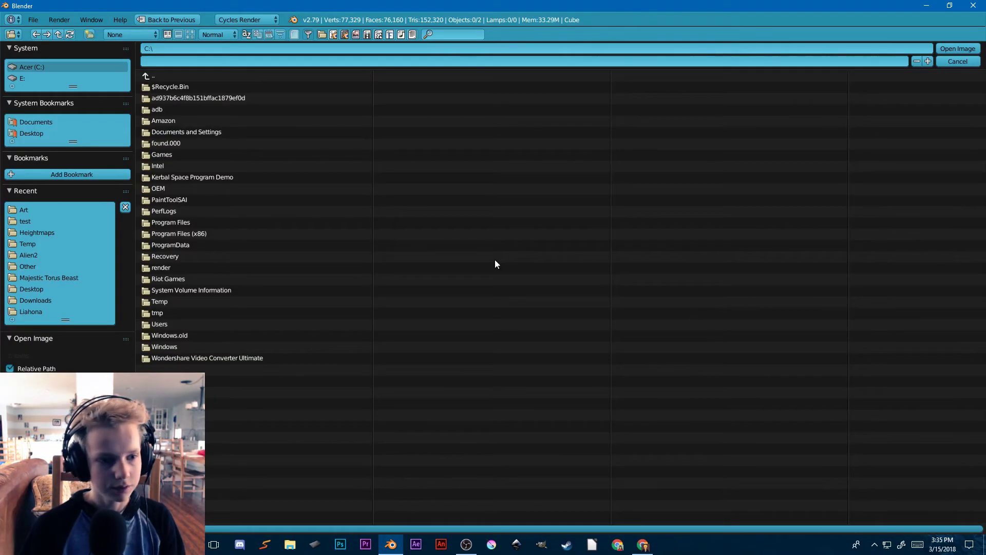
pyautogui.click(28, 222)
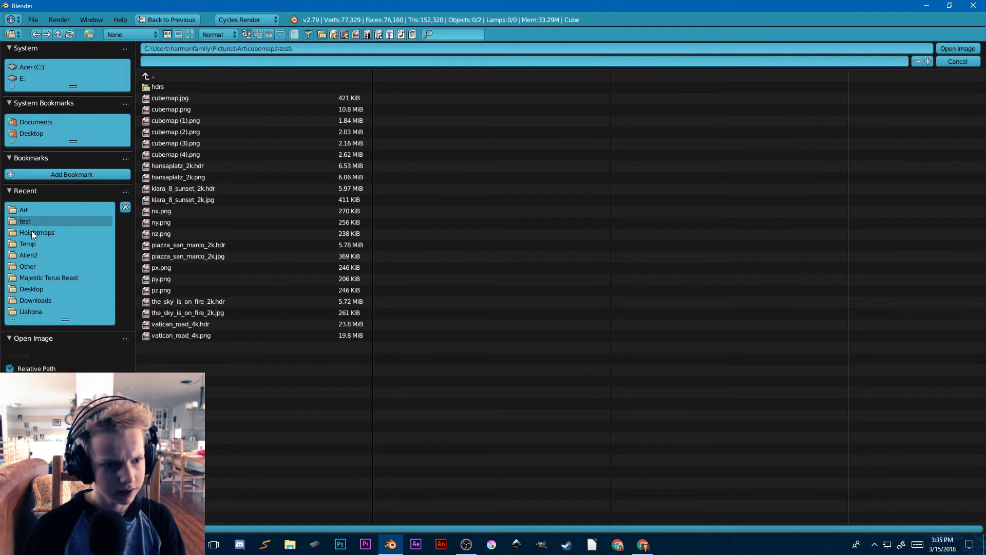
pyautogui.click(26, 211)
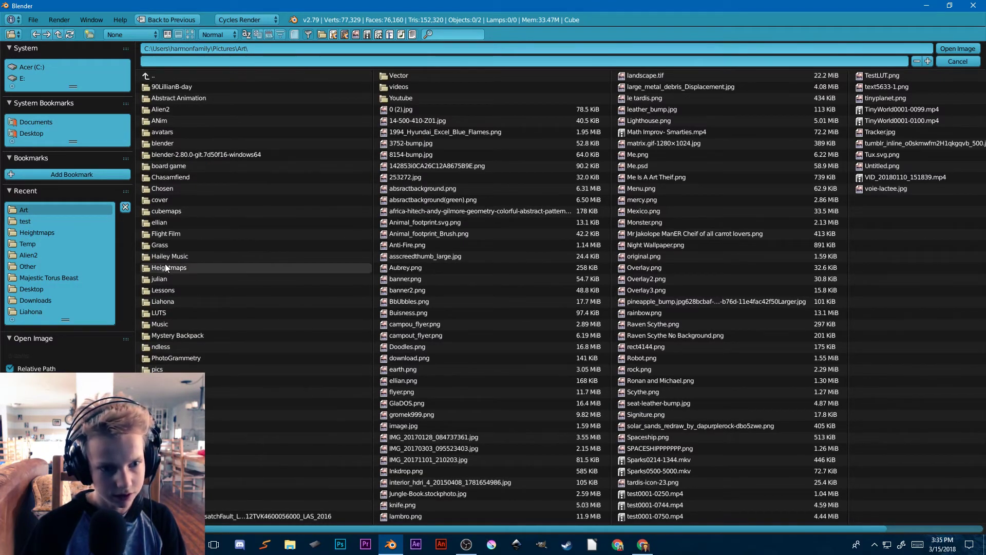
pyautogui.click(166, 211)
pyautogui.click(190, 35)
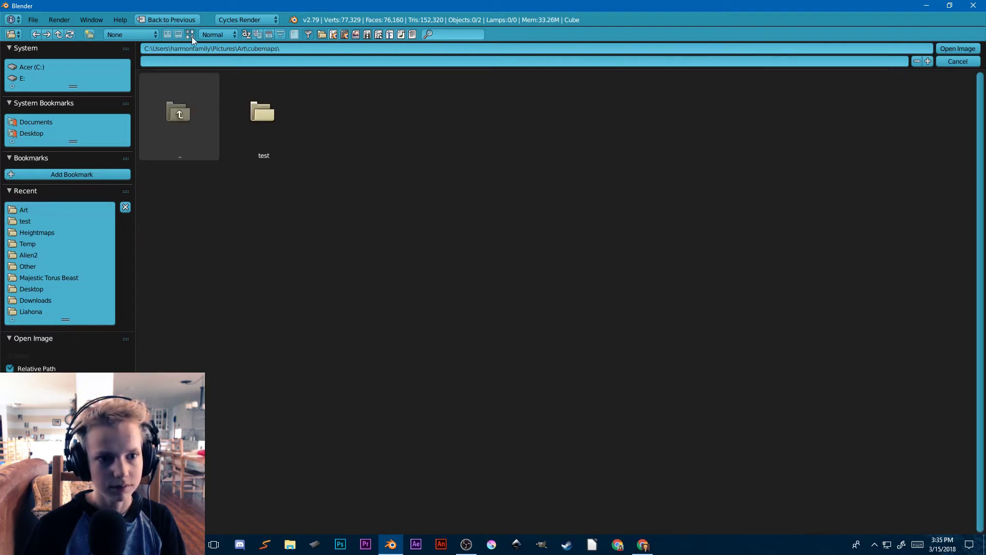
pyautogui.click(254, 107)
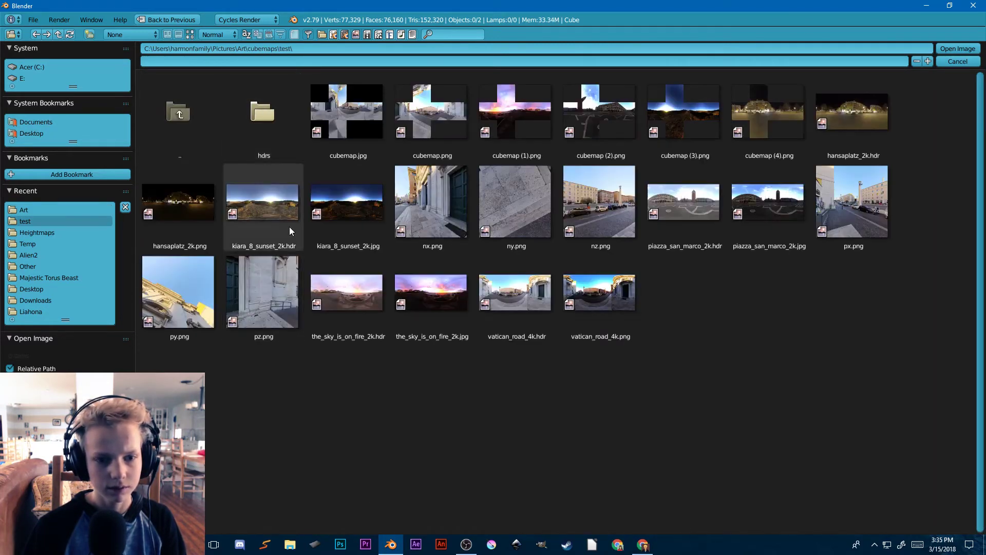
pyautogui.click(278, 211)
pyautogui.click(958, 49)
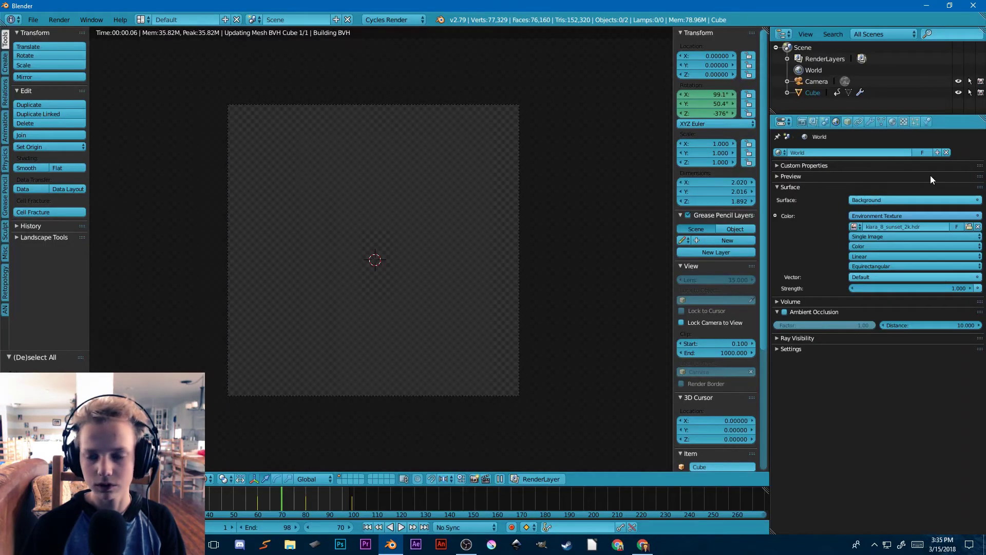
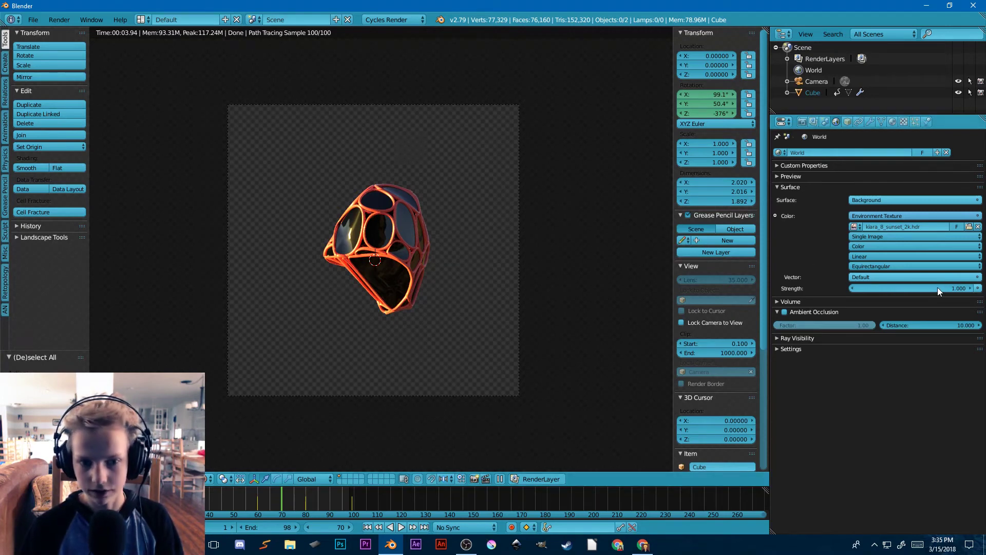
pyautogui.moveTo(938, 288); pyautogui.dragTo(852, 288)
pyautogui.click(852, 288)
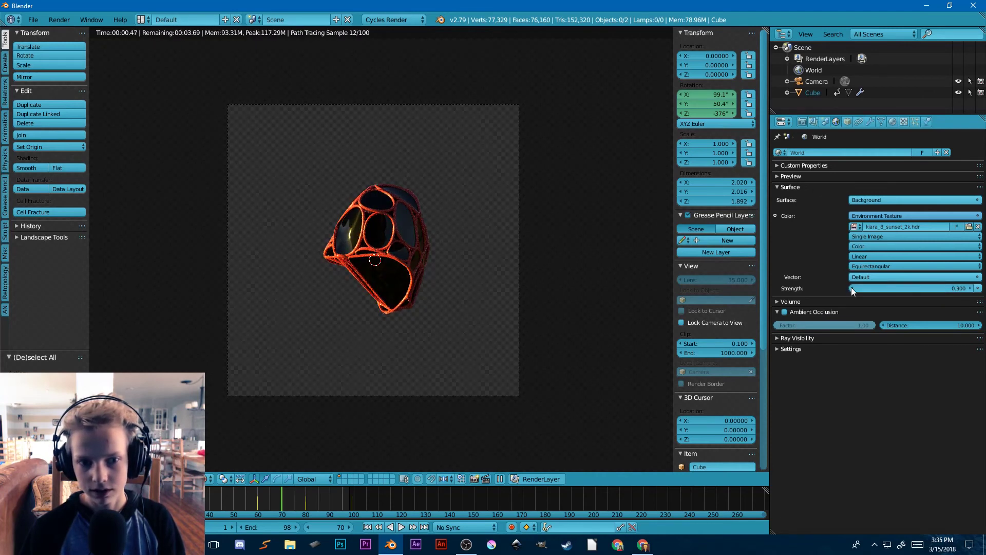
# Leave the rendered preview and add a plane, stretched along Y to a scale of about 15.39
pyautogui.click(207, 478)
pyautogui.click(217, 442)
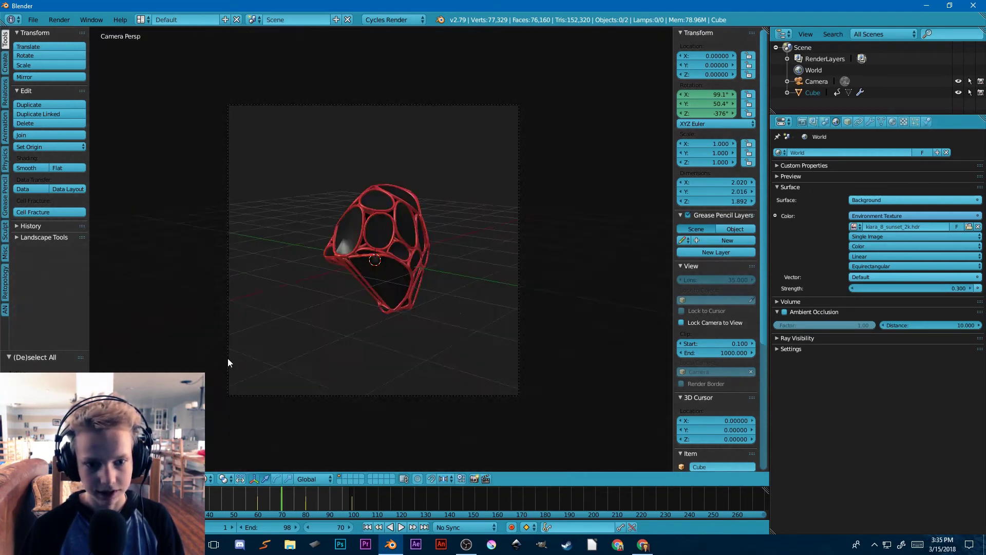
pyautogui.moveTo(227, 358); pyautogui.dragTo(304, 354, button='middle')
pyautogui.scroll(-7, 368, 350)
pyautogui.hotkey('shift', 'a')
pyautogui.moveTo(371, 349)
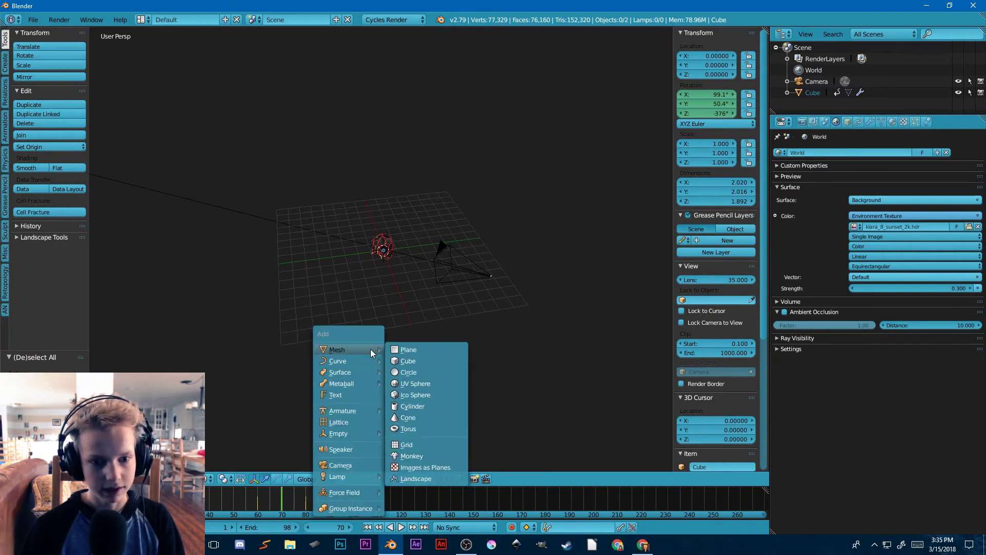
pyautogui.click(404, 348)
pyautogui.press('s')
pyautogui.press('Escape')
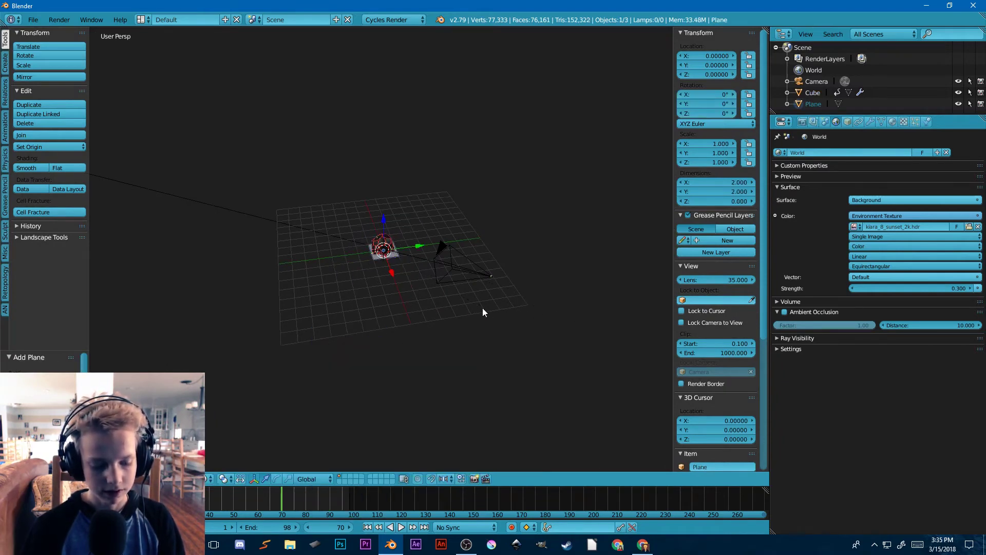
pyautogui.press('s')
pyautogui.press('y')
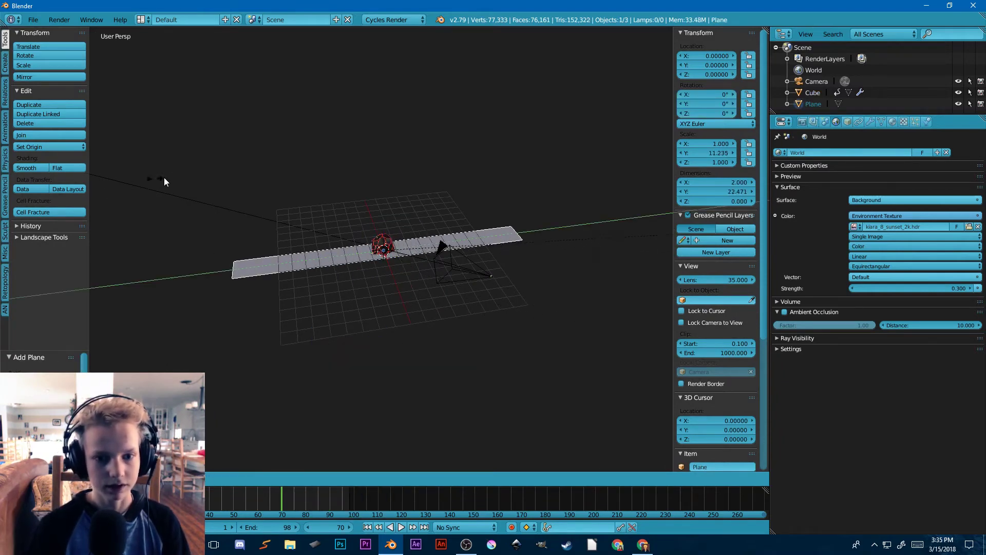
pyautogui.click(508, 149)
# Move the plane beside the cage object to about Y -11.79, Z -3.19 and rotate it to about -79.8°, 25.4°, 30.1°
pyautogui.press('g')
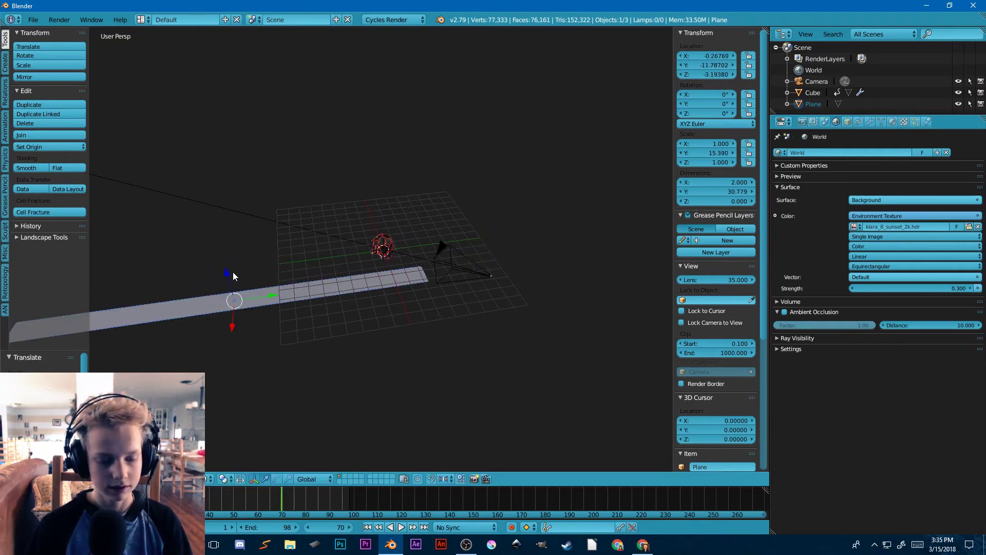
pyautogui.click(295, 200)
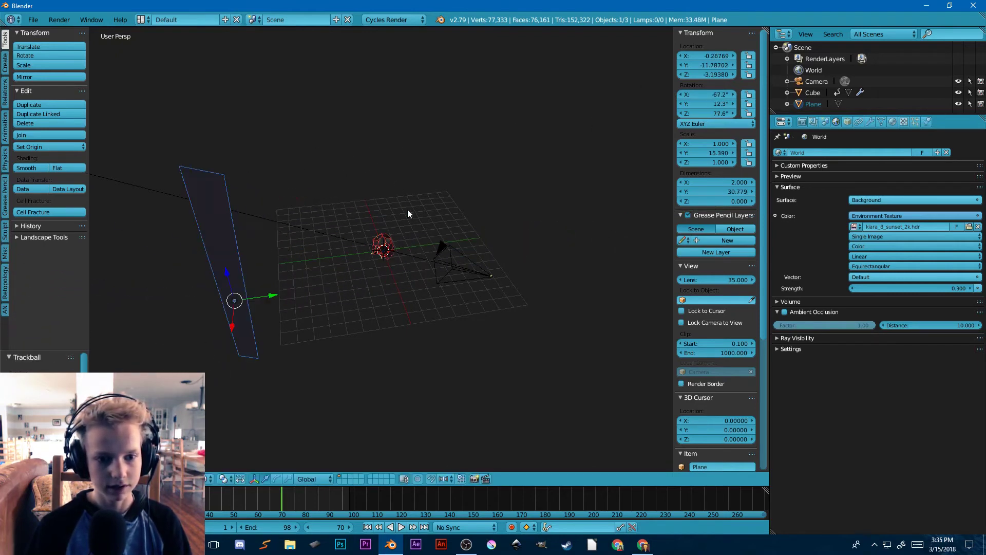
pyautogui.press('r')
pyautogui.click(331, 282)
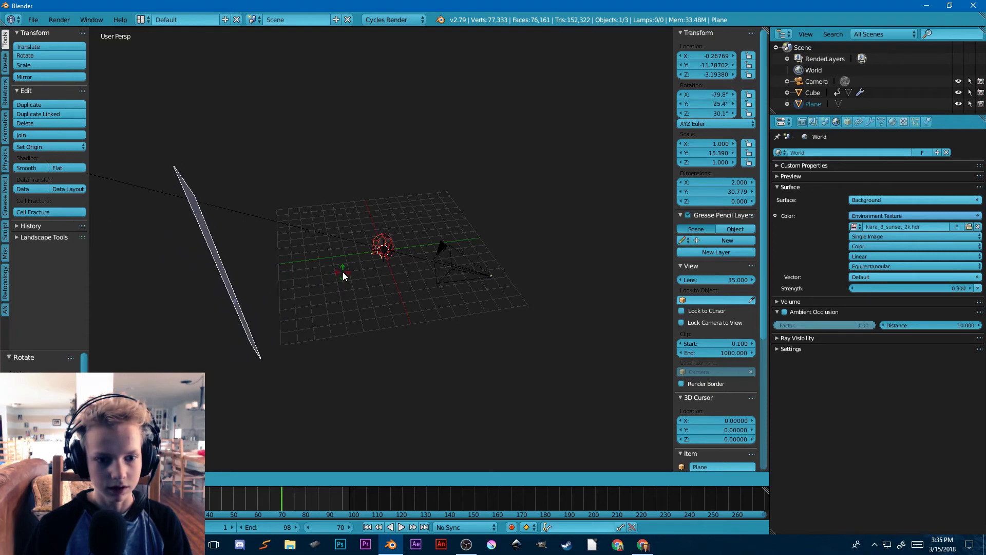
pyautogui.click(343, 273)
pyautogui.moveTo(343, 273); pyautogui.dragTo(214, 251, button='middle')
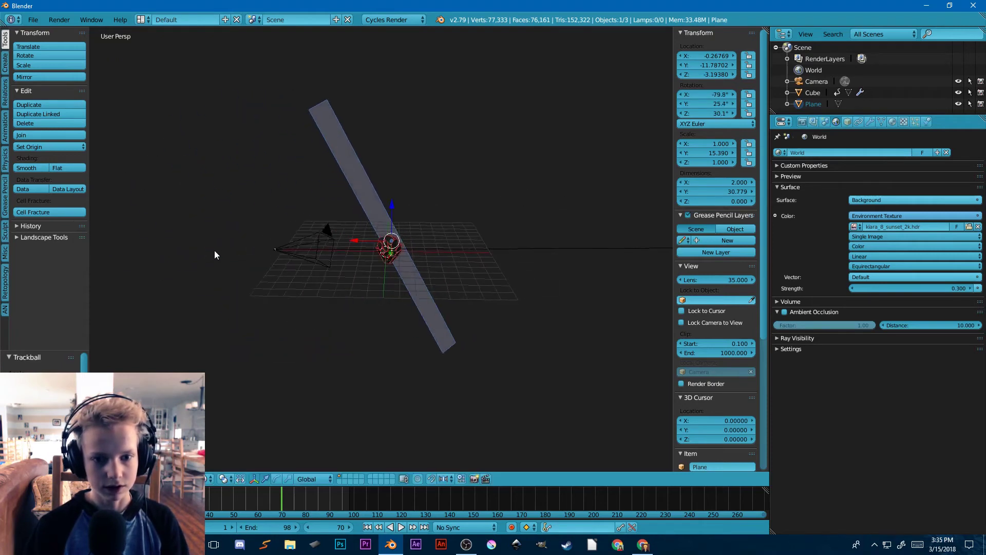
# Give the plane a new material with an Emission surface and a strength of 207.400
pyautogui.click(892, 122)
pyautogui.click(828, 182)
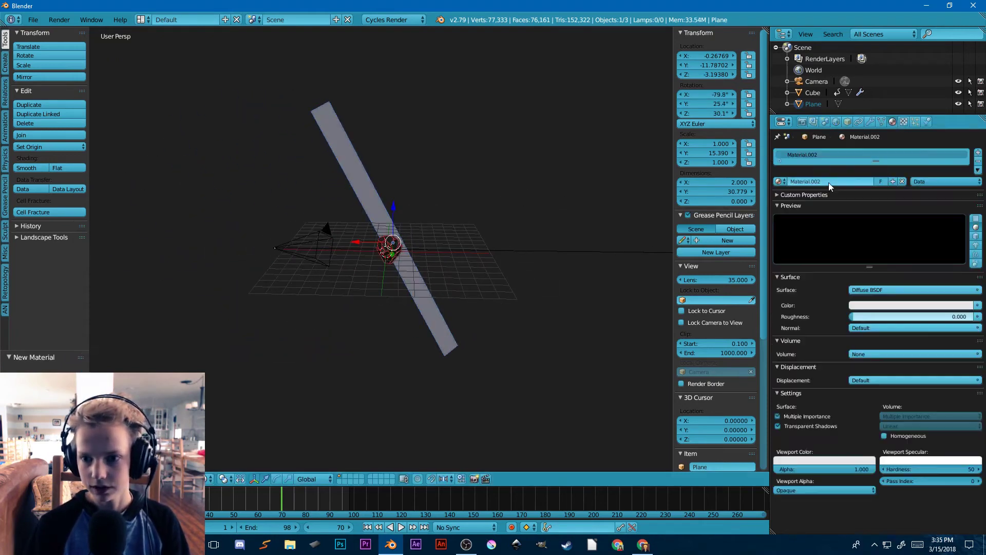
pyautogui.click(865, 289)
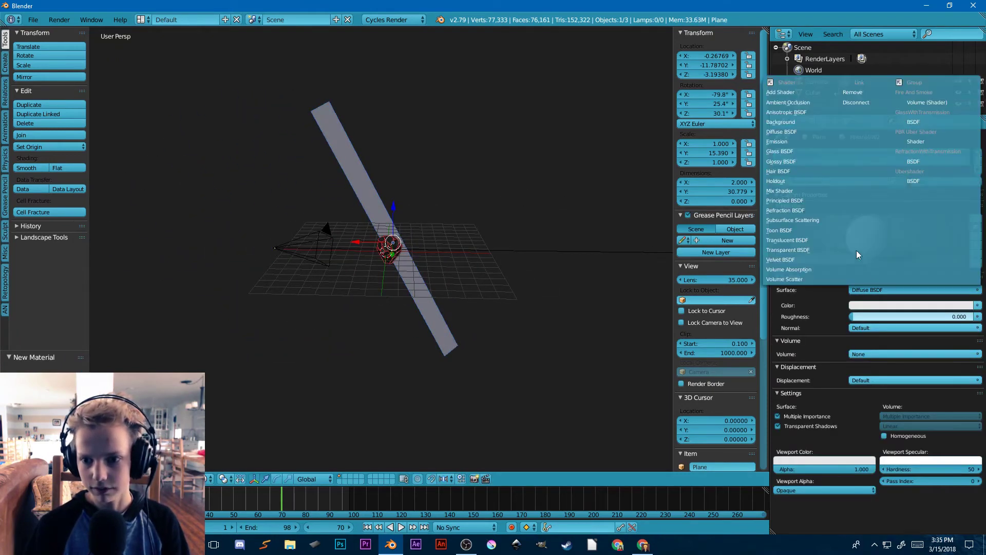
pyautogui.click(788, 144)
pyautogui.scroll(4, 524, 312)
pyautogui.moveTo(910, 314); pyautogui.dragTo(915, 322)
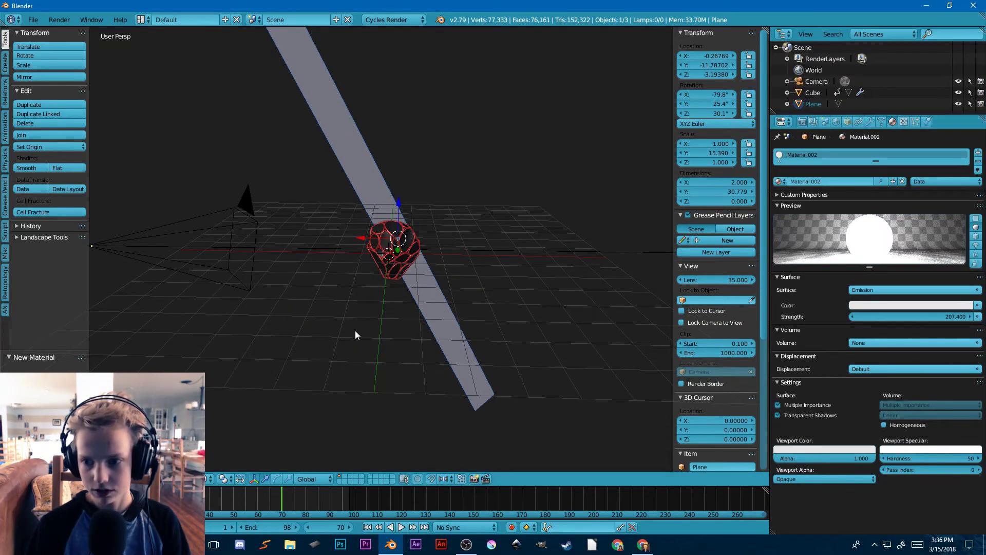
# Duplicate the light plane, place the copy behind the object near X -6.46, Z 2.92 and rotate it to about 119°, 36.6°, 105°
pyautogui.moveTo(458, 310); pyautogui.dragTo(374, 306, button='middle')
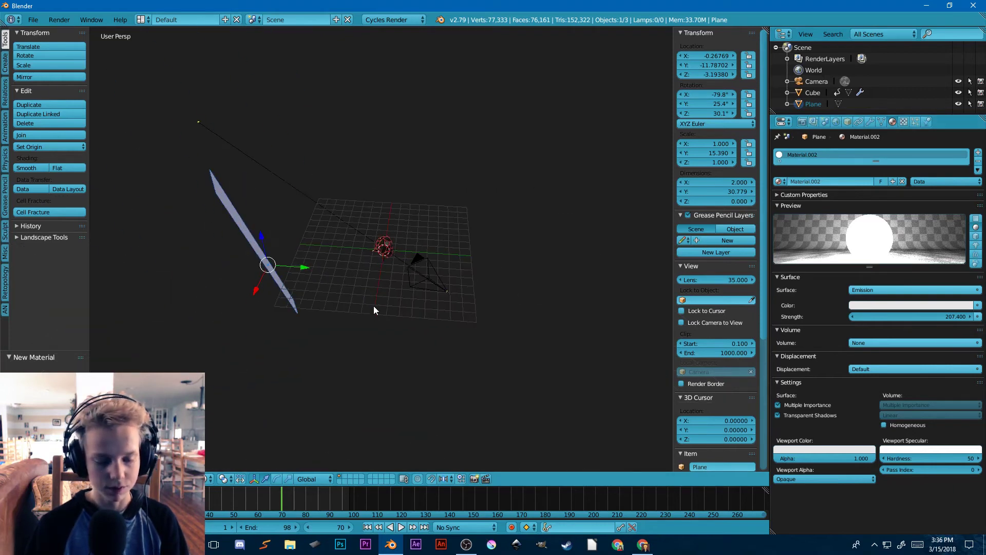
pyautogui.hotkey('shift', 'd')
pyautogui.click(489, 238)
pyautogui.press('r')
pyautogui.press('r')
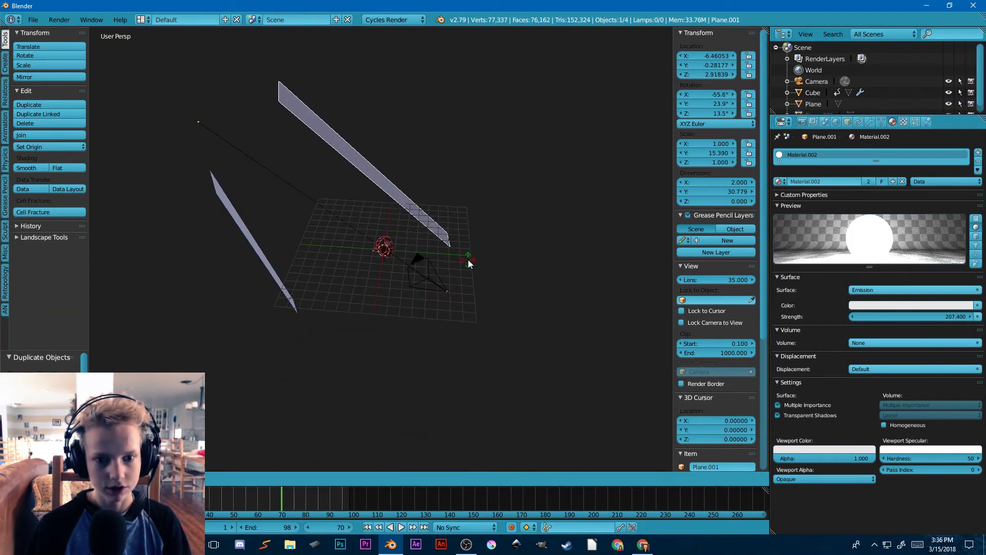
pyautogui.moveTo(411, 359); pyautogui.dragTo(355, 379, button='middle')
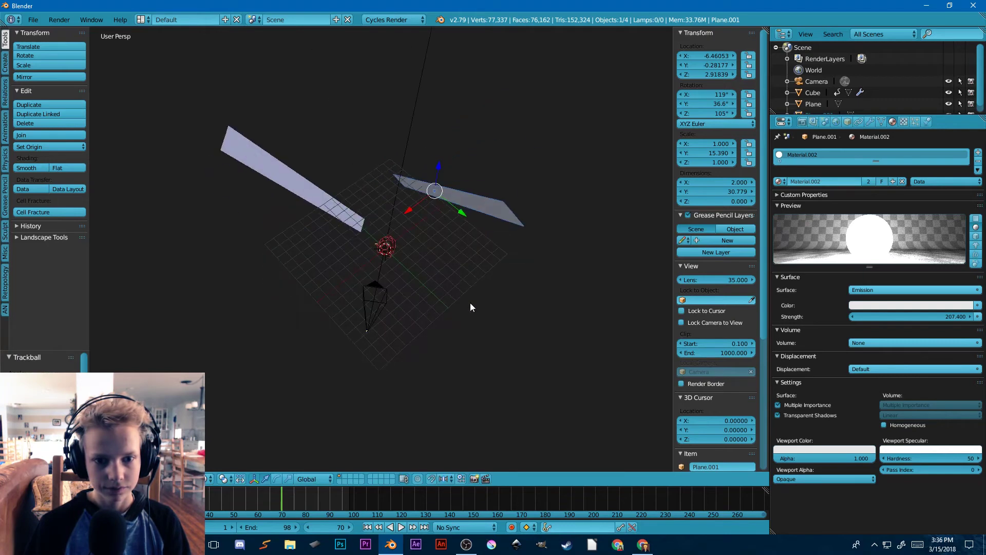
# Scale the duplicated plane down to about 0.576 and the original plane to about 0.642 in X and Z
pyautogui.press('s')
pyautogui.click(430, 263)
pyautogui.rightClick(292, 199)
pyautogui.press('s')
pyautogui.click(389, 201)
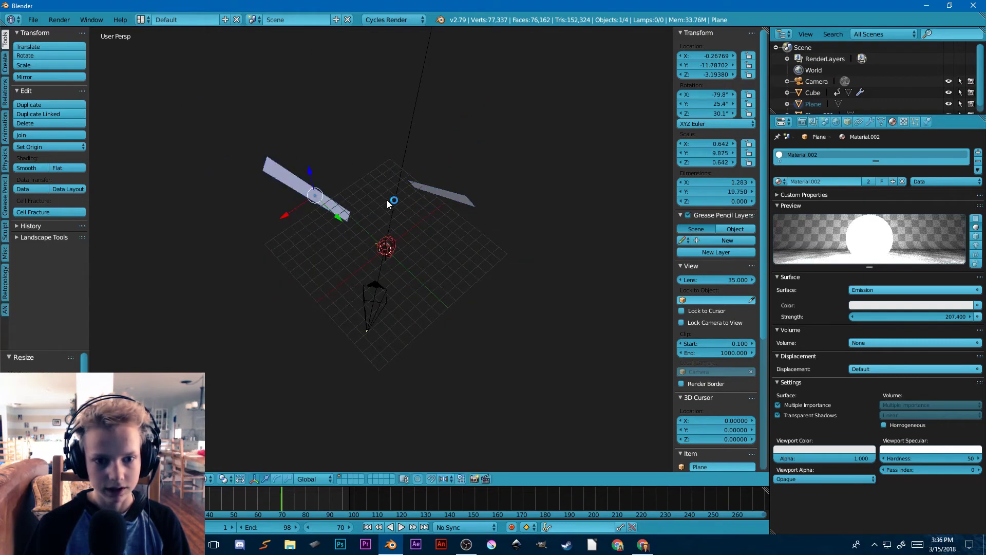
# Duplicate the original light plane to the object's opposite side near Y 11.98 and rotate it to about -50.4°, 42.5°, -16.3°
pyautogui.moveTo(390, 201); pyautogui.dragTo(440, 174, button='middle')
pyautogui.hotkey('shift', 'd')
pyautogui.click(578, 236)
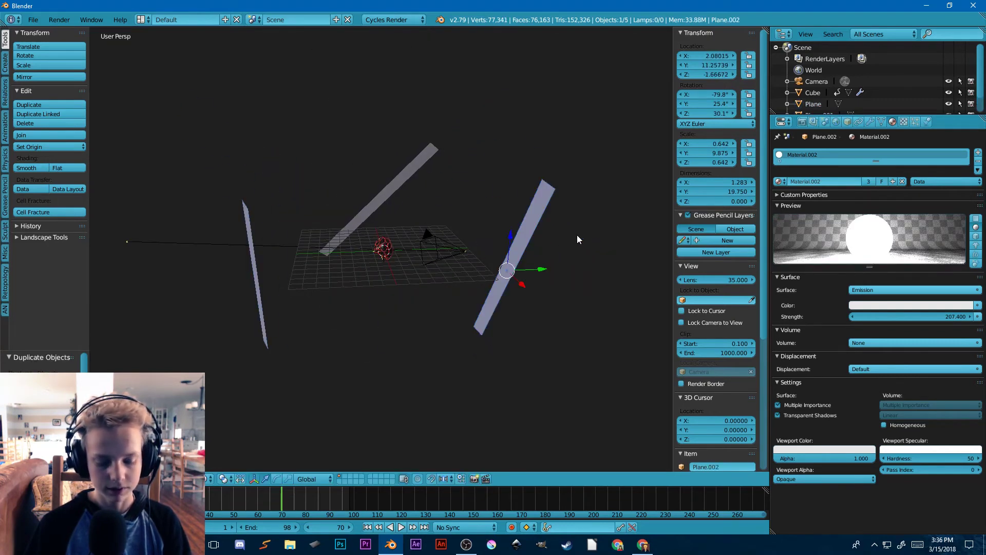
pyautogui.press('r')
pyautogui.click(518, 259)
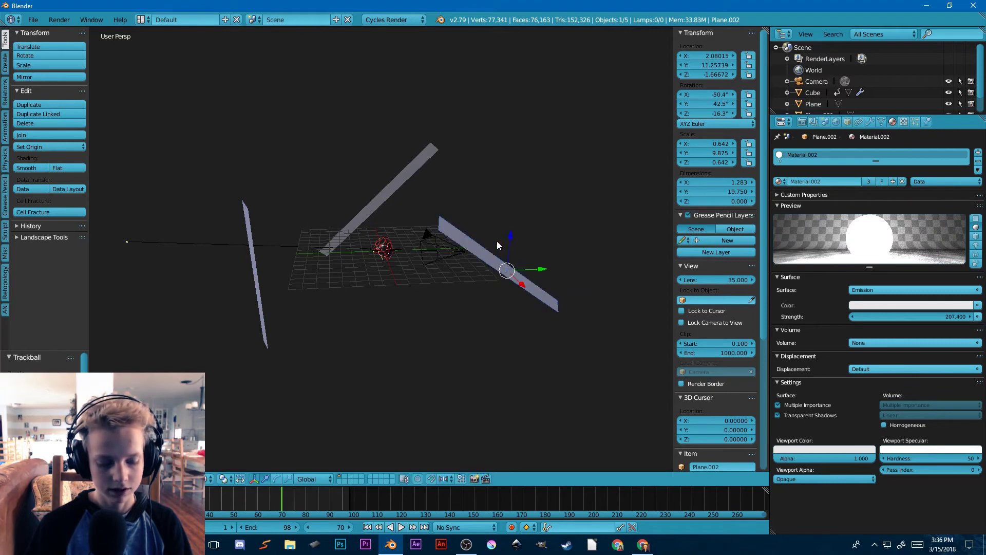
pyautogui.press('g')
pyautogui.click(504, 219)
# Move the rear light plane to about -8.84, 2.96, 2.14 and rotate it out of the camera frame
pyautogui.moveTo(504, 220); pyautogui.dragTo(423, 237, button='middle')
pyautogui.rightClick(420, 242)
pyautogui.press('KP_0')
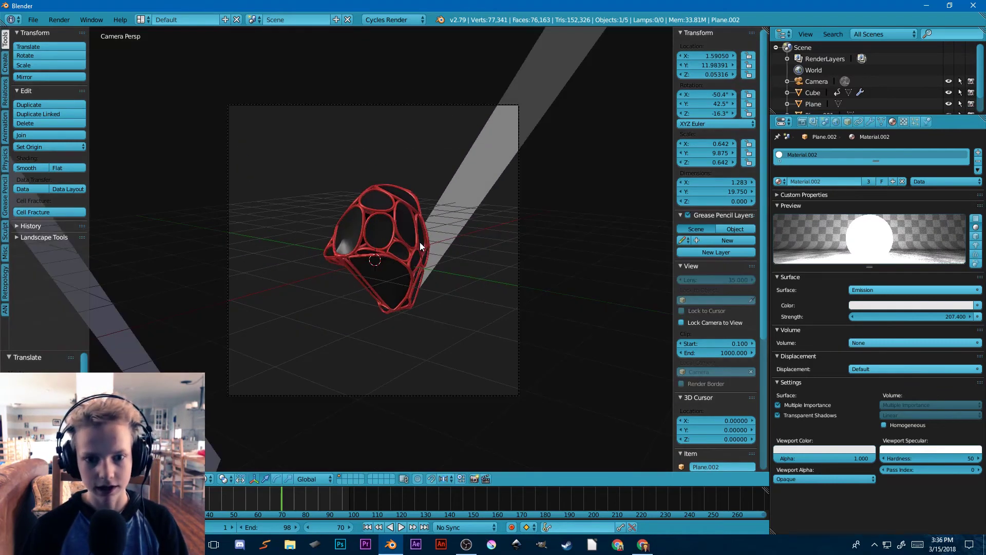
pyautogui.press('g')
pyautogui.click(618, 195)
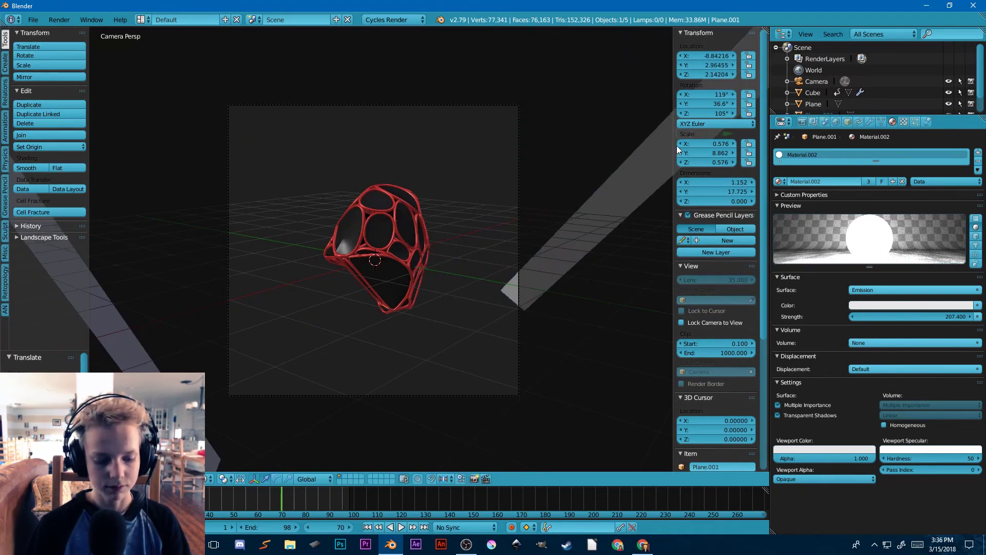
pyautogui.press('r')
pyautogui.click(619, 122)
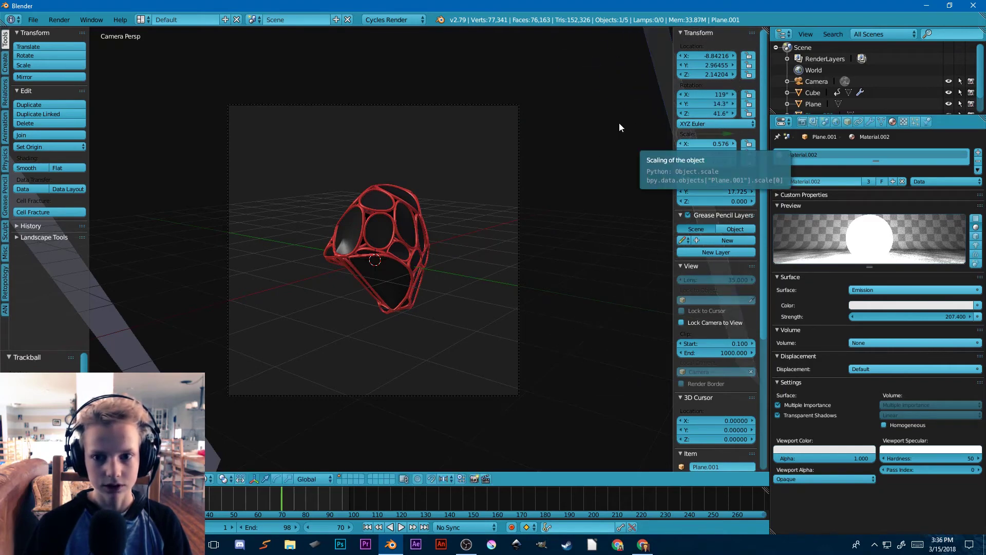
# Reposition the rear light plane at about -7.39, 5.05, 0.84 and rotate it to about 117°, 16°, 36.8°
pyautogui.press('g')
pyautogui.click(605, 155)
pyautogui.moveTo(605, 157); pyautogui.dragTo(481, 230, button='middle')
pyautogui.scroll(-4, 562, 203)
pyautogui.press('g')
pyautogui.click(541, 250)
pyautogui.press('r')
pyautogui.click(516, 203)
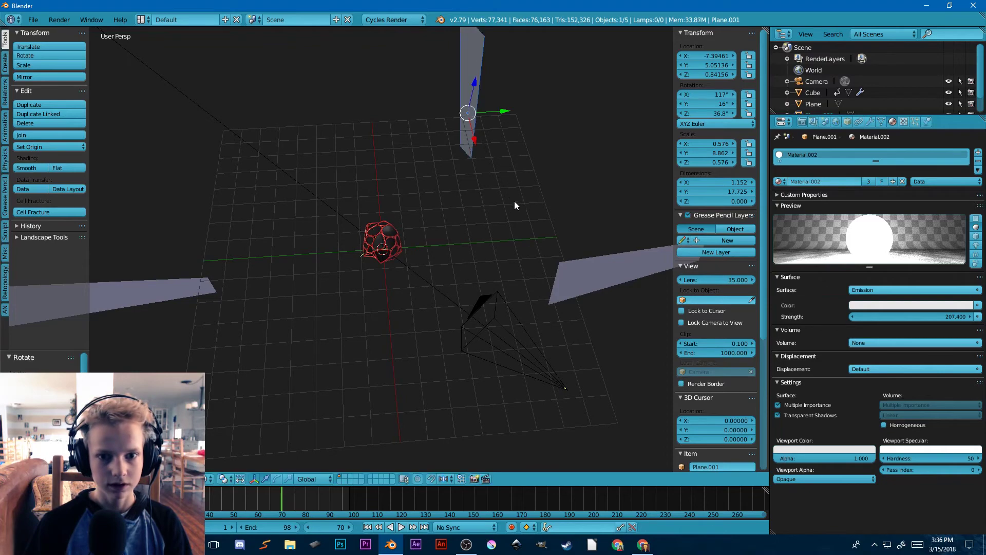
# Tilt the rear light plane diagonally to about 106°, -42.2°, 40° and check it from the camera view
pyautogui.moveTo(515, 202); pyautogui.dragTo(554, 106, button='middle')
pyautogui.press('r')
pyautogui.press('r')
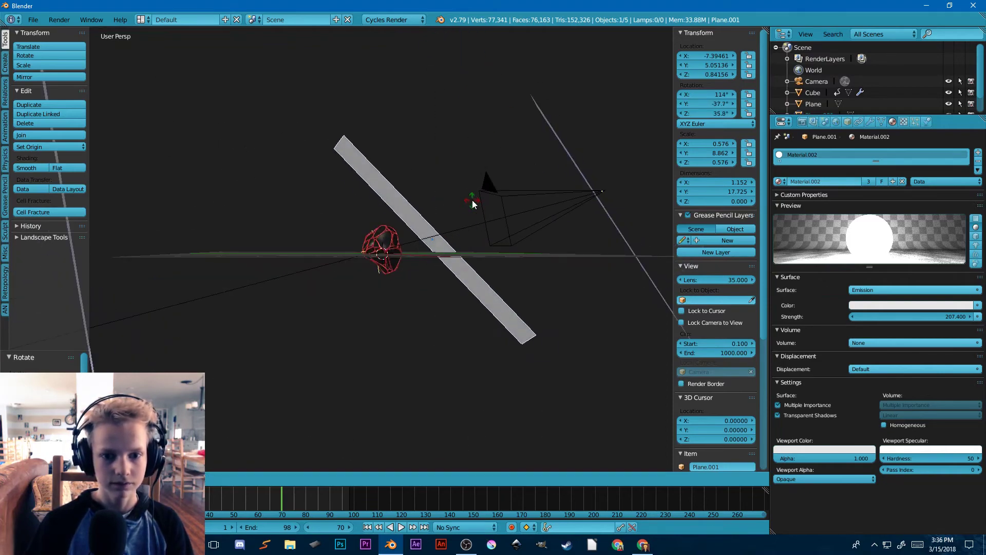
pyautogui.click(465, 196)
pyautogui.moveTo(464, 196); pyautogui.dragTo(433, 207, button='middle')
pyautogui.press('KP_0')
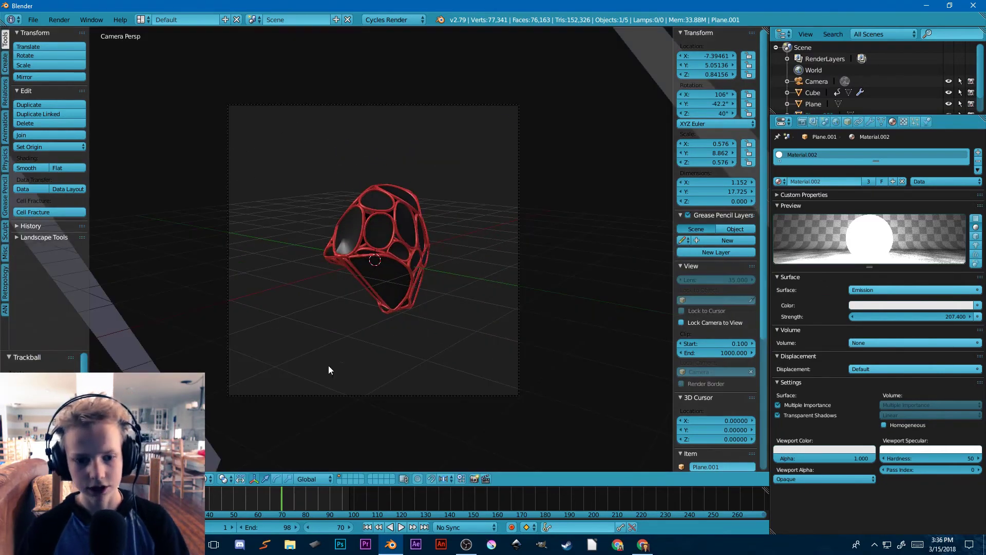
# Preview the object in rendered shading and examine the light planes' reflections up close and from farther away
pyautogui.click(222, 479)
pyautogui.click(226, 405)
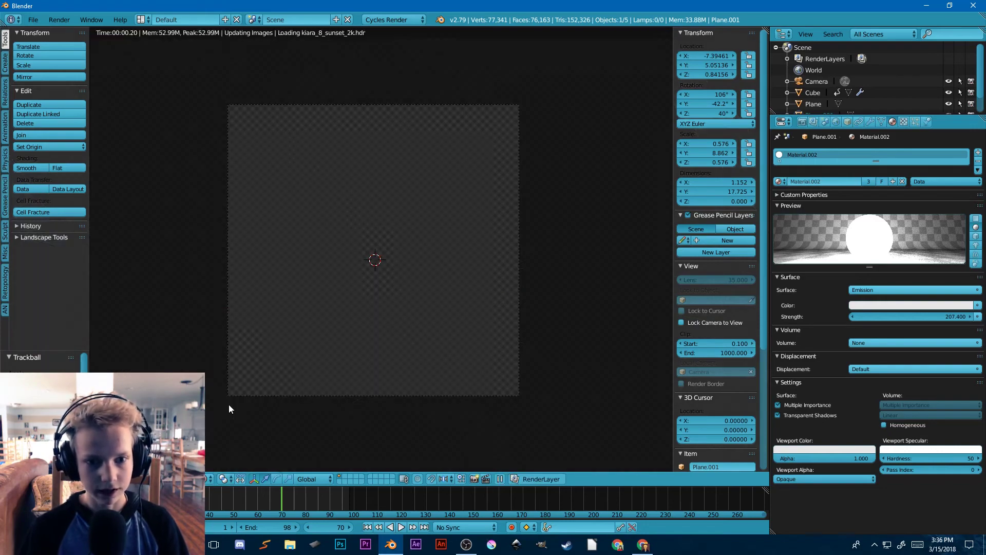
pyautogui.scroll(1, 329, 360)
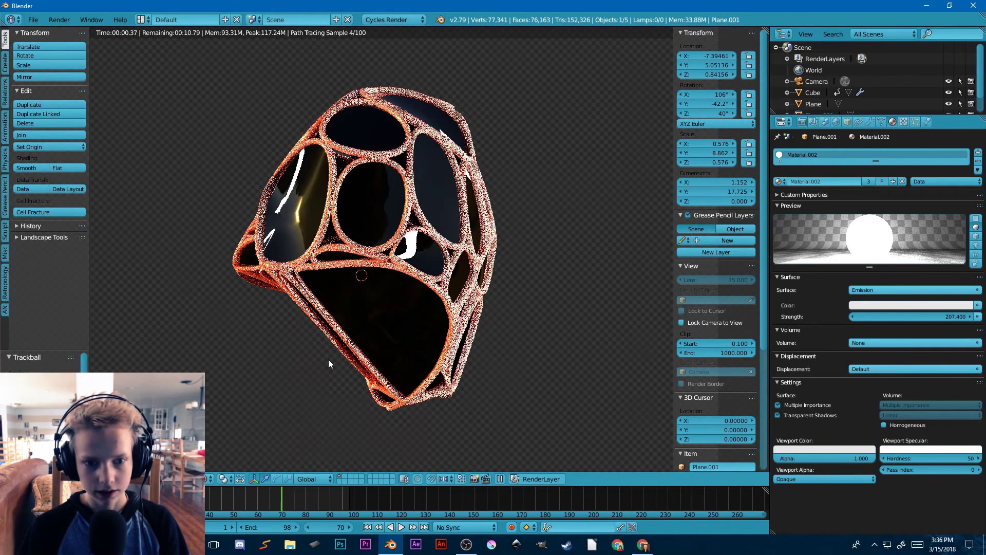
pyautogui.scroll(-3, 331, 354)
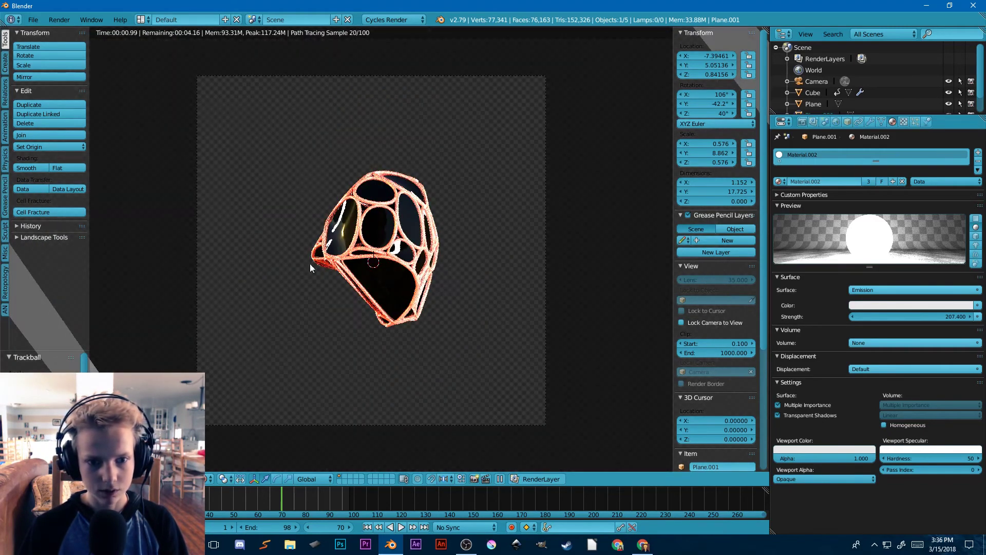
pyautogui.scroll(-4, 322, 258)
pyautogui.moveTo(454, 266); pyautogui.dragTo(477, 301, button='middle')
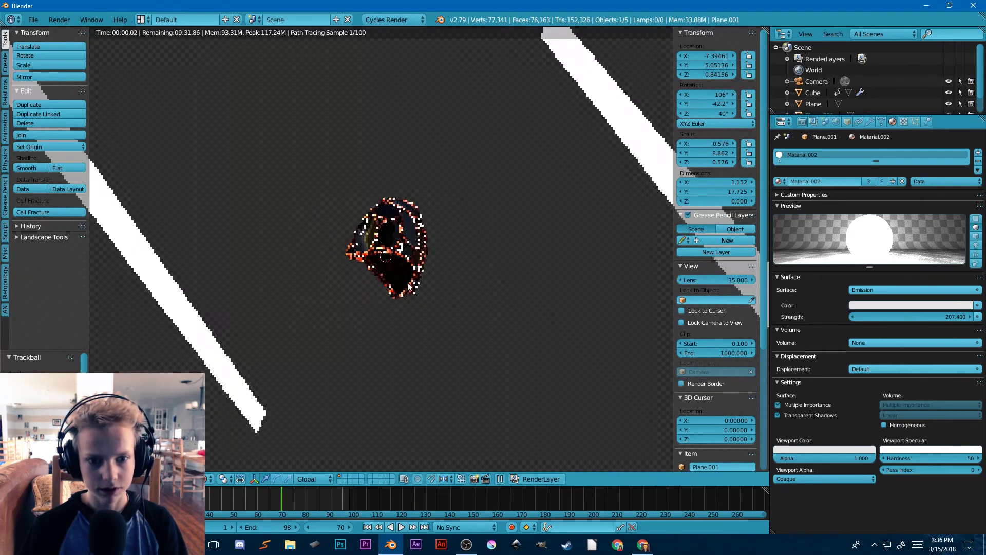
# Move the third light plane, outside the camera's view, to about 7.68, 10.54, -0.22 in solid shading
pyautogui.scroll(-4, 476, 301)
pyautogui.rightClick(467, 202)
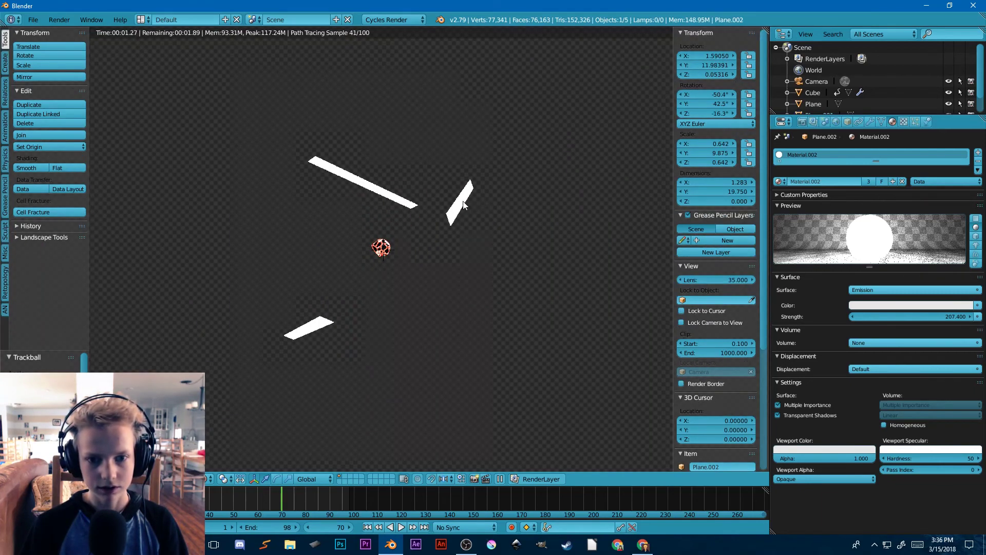
pyautogui.moveTo(471, 230)
pyautogui.mouseDown(button='middle')
pyautogui.moveTo(477, 242)
pyautogui.moveTo(455, 227)
pyautogui.mouseUp(button='middle')
pyautogui.press('KP_0')
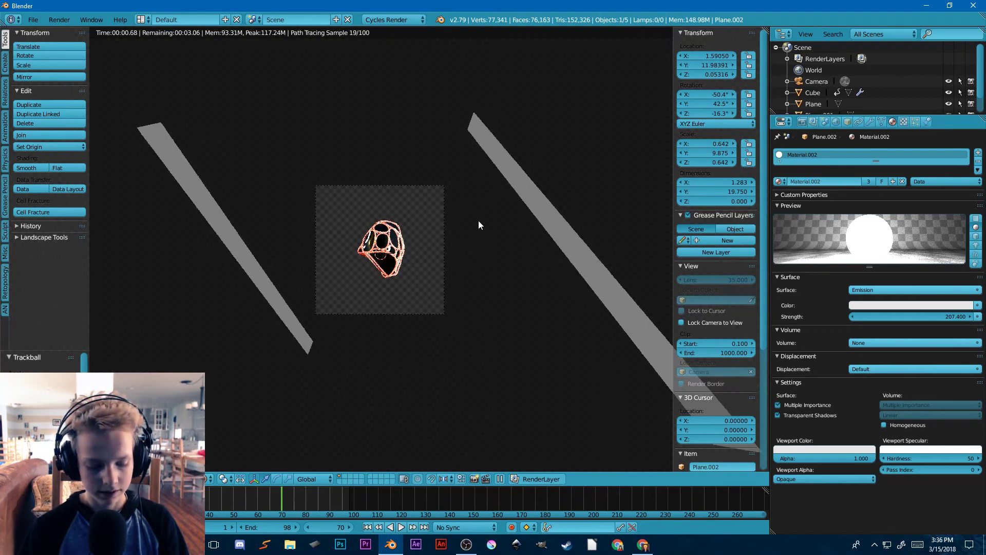
pyautogui.press('g')
pyautogui.click(392, 249)
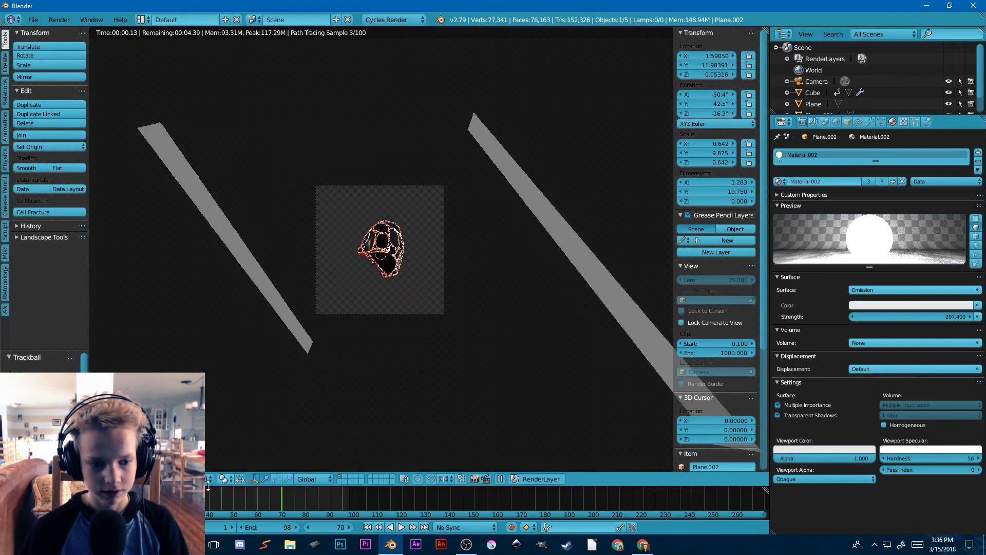
pyautogui.click(209, 479)
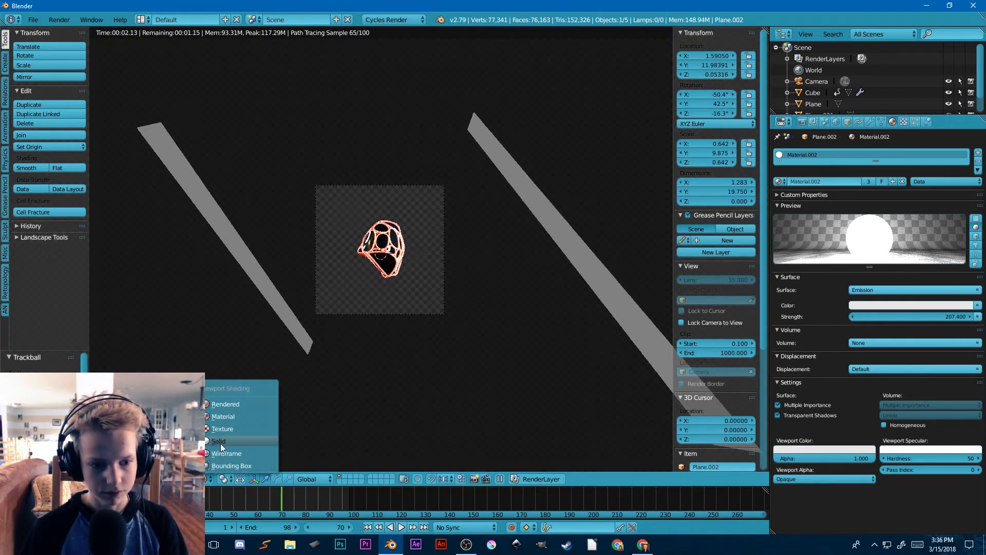
pyautogui.click(221, 443)
pyautogui.moveTo(273, 327)
pyautogui.mouseDown(button='middle')
pyautogui.moveTo(443, 346)
pyautogui.moveTo(454, 301)
pyautogui.moveTo(360, 285)
pyautogui.mouseUp(button='middle')
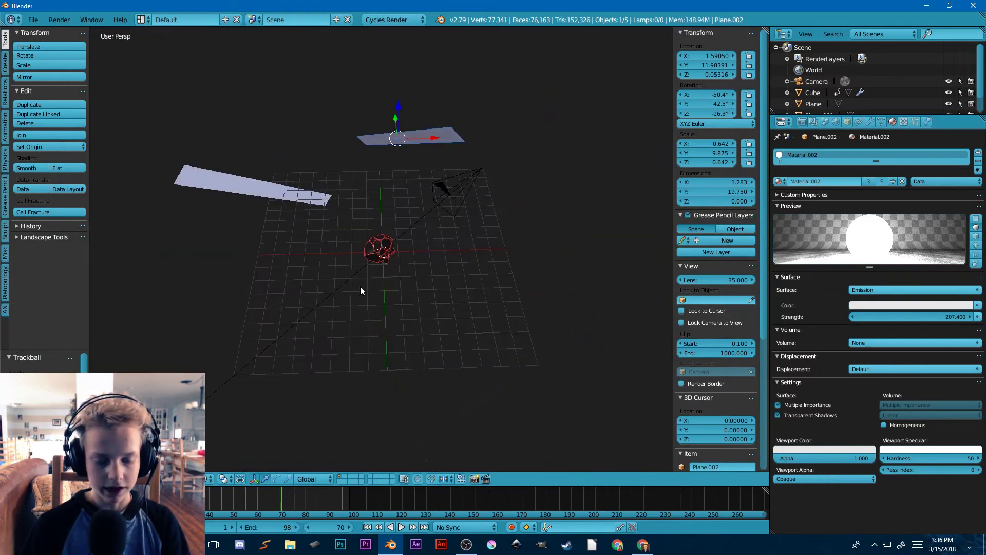
pyautogui.press('g')
pyautogui.click(448, 311)
pyautogui.moveTo(448, 310); pyautogui.dragTo(436, 252, button='middle')
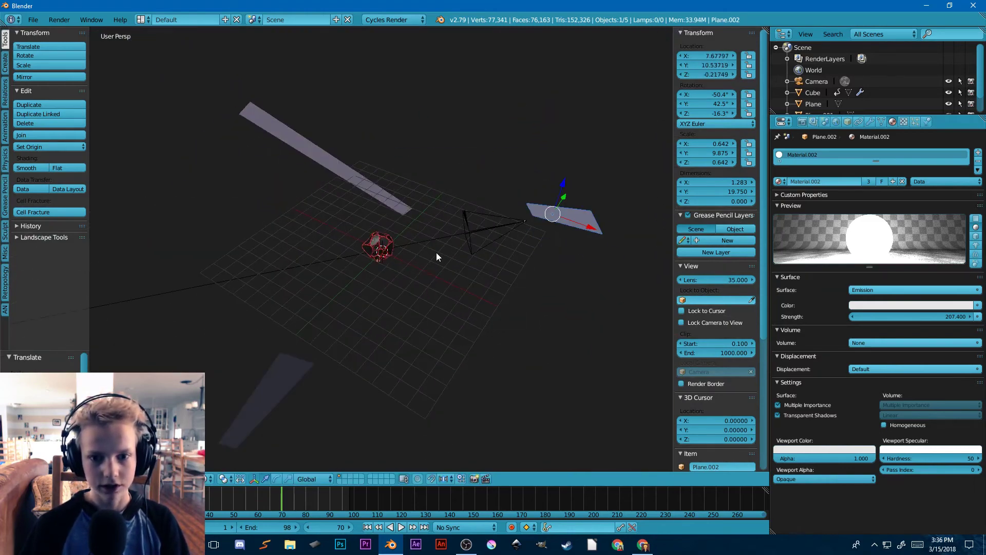
# Examine the relocated light plane's reflection on the object in a rendered camera preview
pyautogui.press('KP_0')
pyautogui.click(209, 479)
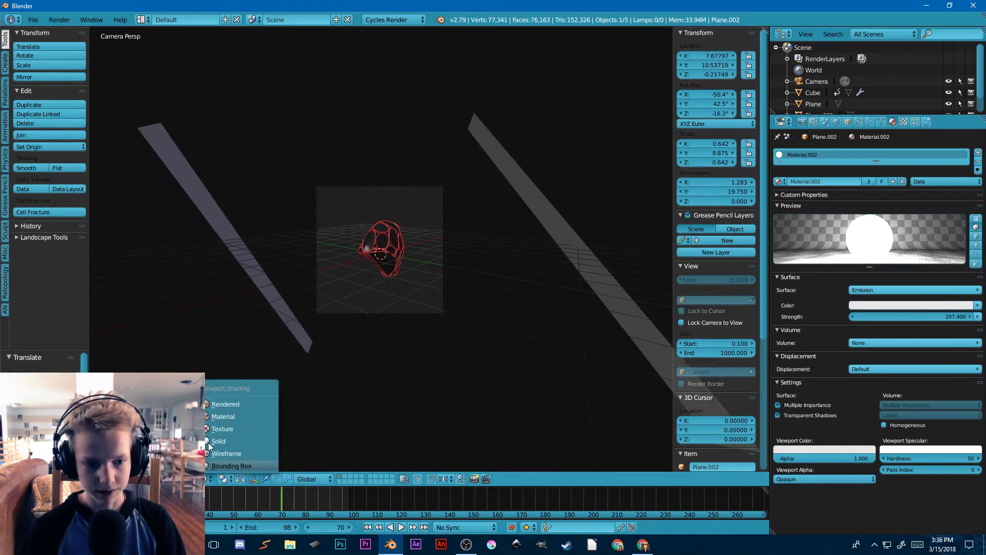
pyautogui.click(234, 404)
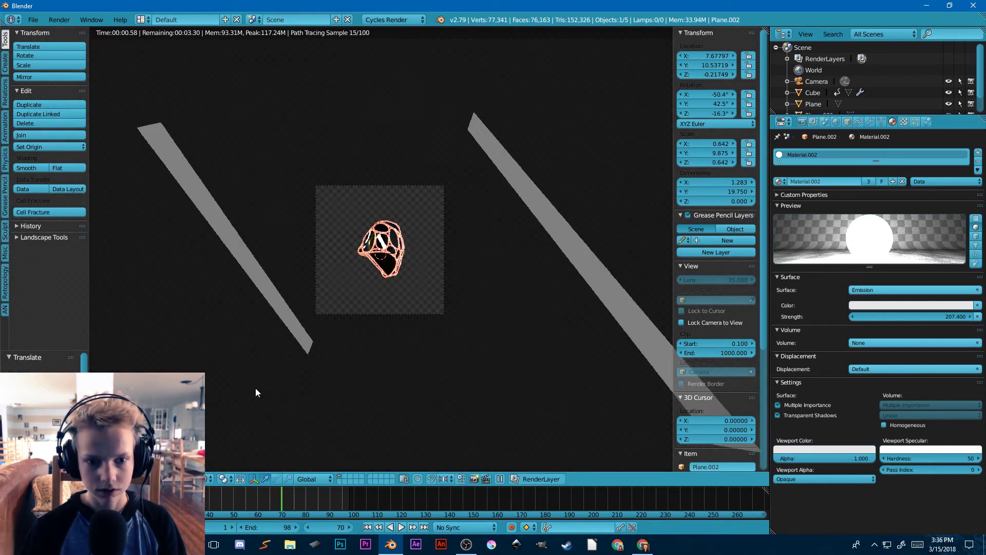
pyautogui.scroll(5, 374, 363)
pyautogui.scroll(-5, 374, 358)
pyautogui.press('s')
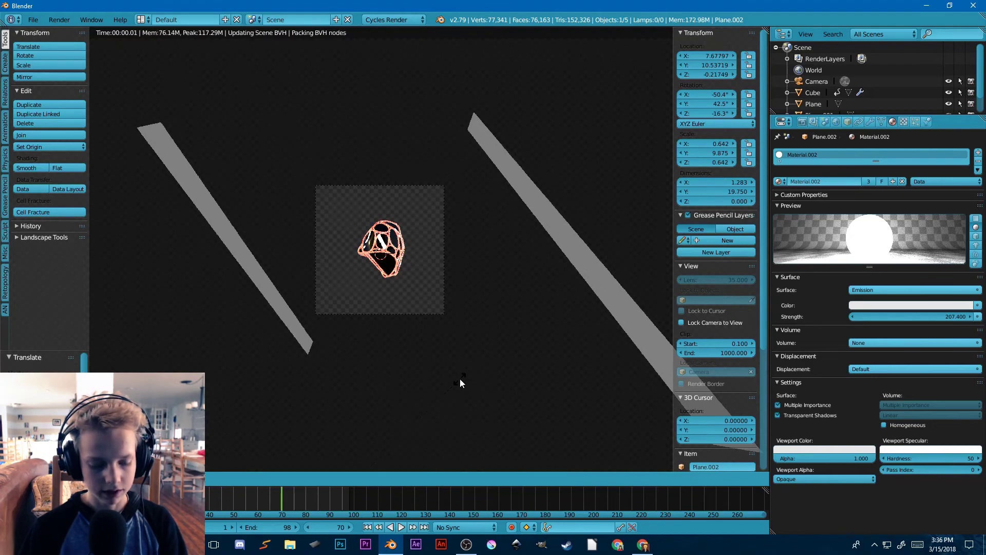
pyautogui.press('y')
pyautogui.press('y')
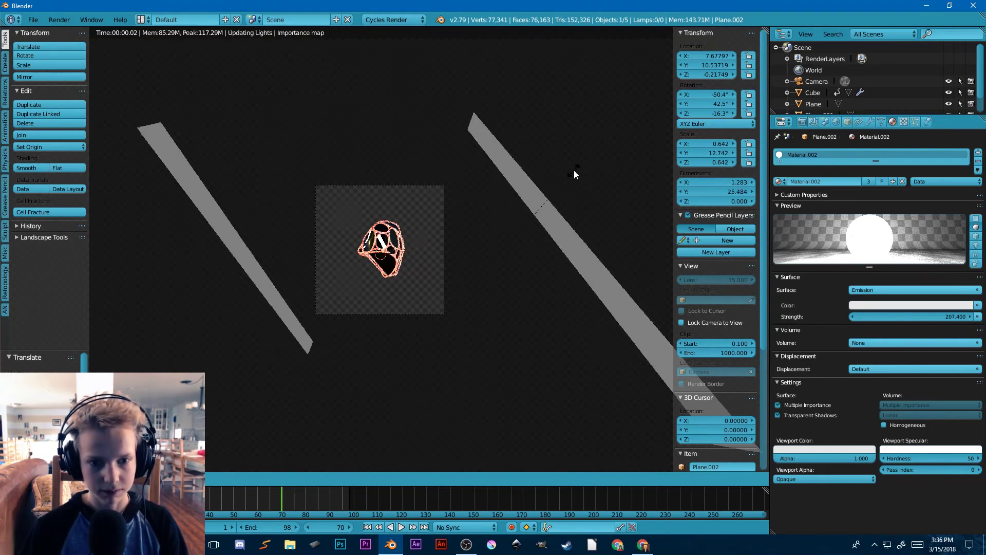
pyautogui.press('Escape')
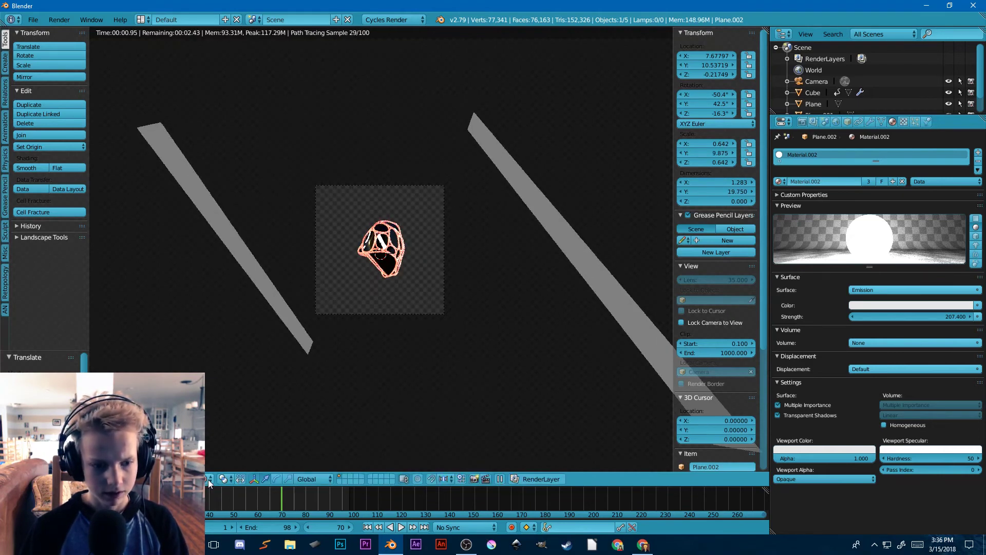
# Return to solid shading and stretch the third light plane along its local Y axis to a scale of about 43.8
pyautogui.click(224, 479)
pyautogui.click(238, 439)
pyautogui.moveTo(235, 385)
pyautogui.mouseDown(button='middle')
pyautogui.moveTo(409, 374)
pyautogui.moveTo(438, 363)
pyautogui.moveTo(433, 377)
pyautogui.mouseUp(button='middle')
pyautogui.press('s')
pyautogui.press('y')
pyautogui.press('y')
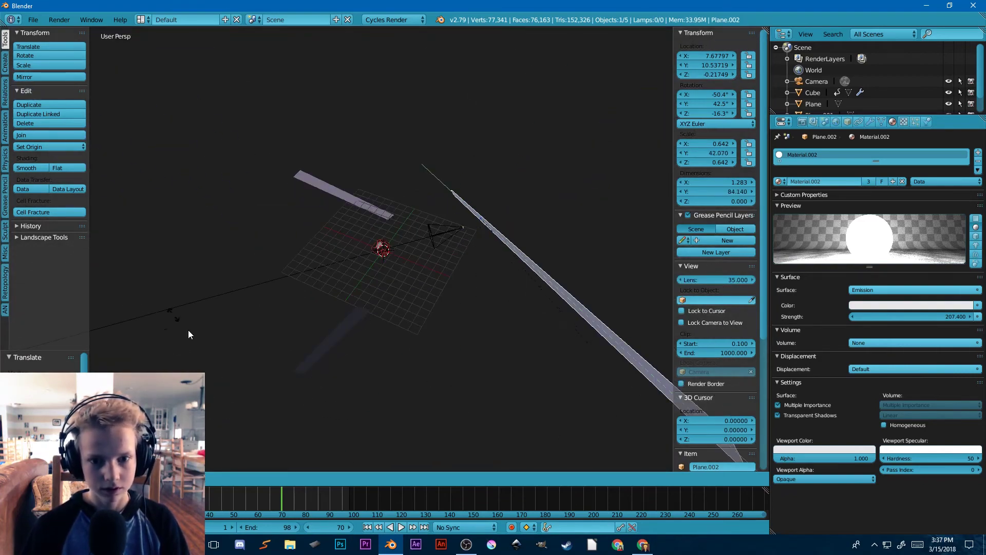
pyautogui.click(226, 310)
# Rotate the stretched light plane to about -73.7°, 13.6°, -30.3° and check it from the camera view
pyautogui.moveTo(231, 308); pyautogui.dragTo(293, 193, button='middle')
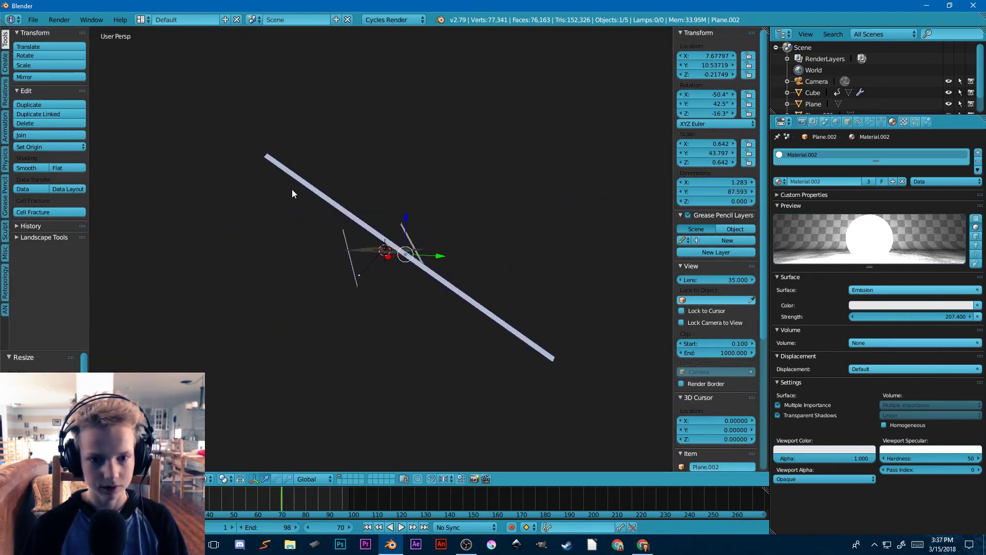
pyautogui.press('r')
pyautogui.click(457, 218)
pyautogui.moveTo(430, 206); pyautogui.dragTo(490, 183, button='middle')
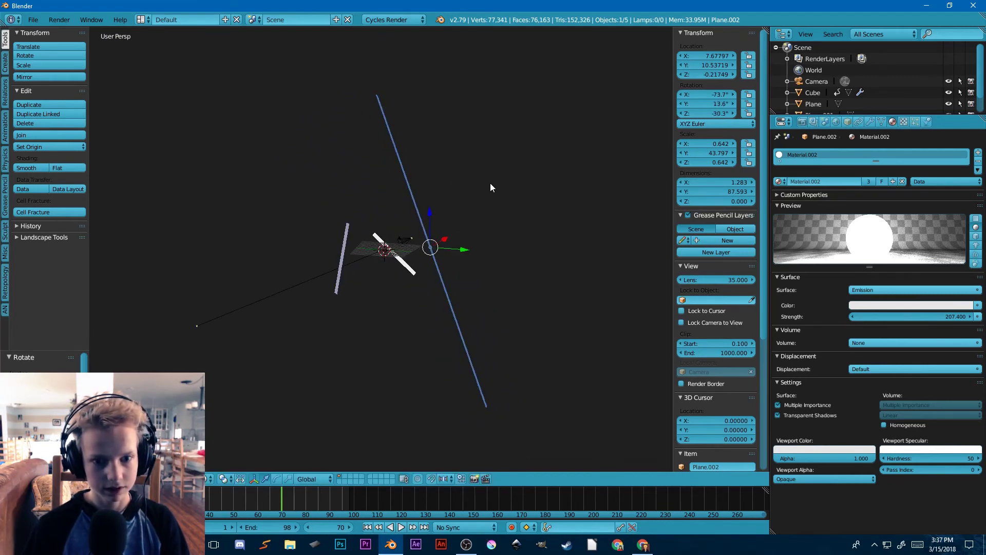
pyautogui.press('KP_0')
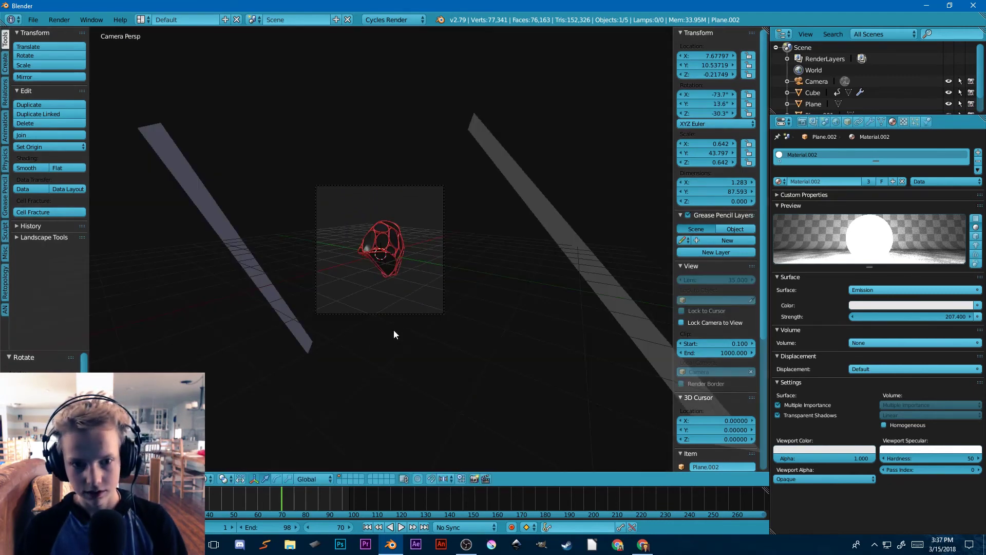
# Preview the camera view in rendered shading and scale the stretched light plane to about 0.591, 40.327, 0.591
pyautogui.click(223, 478)
pyautogui.click(227, 409)
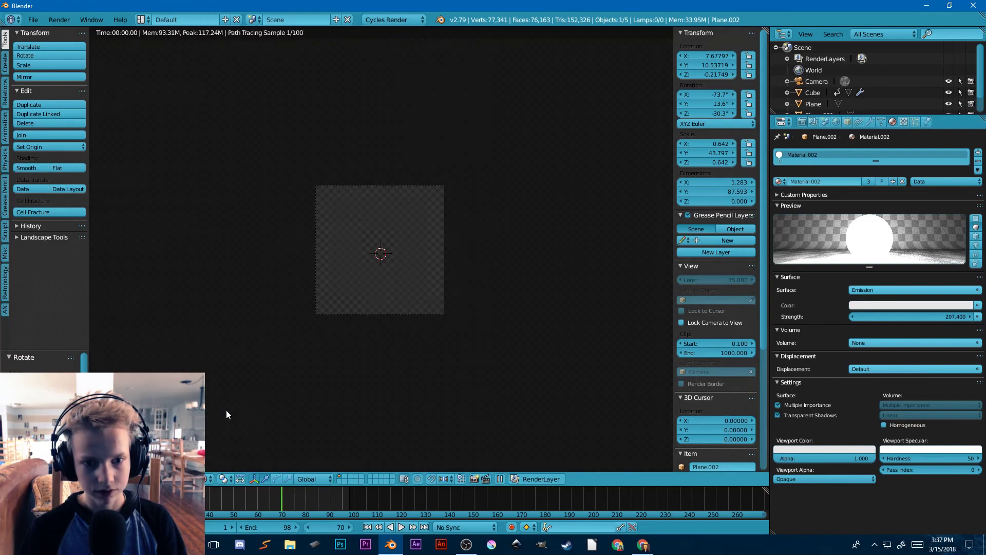
pyautogui.scroll(5, 257, 417)
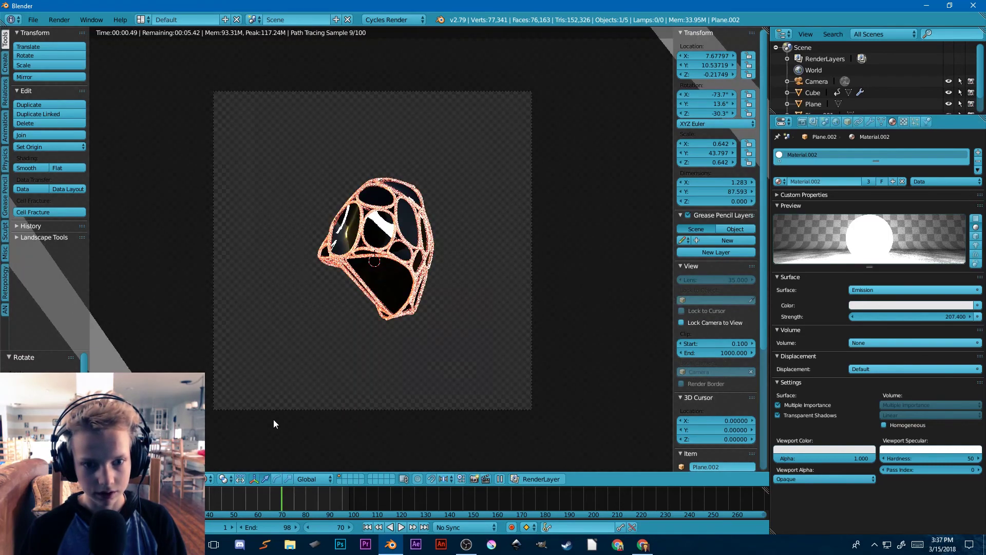
pyautogui.scroll(-5, 360, 405)
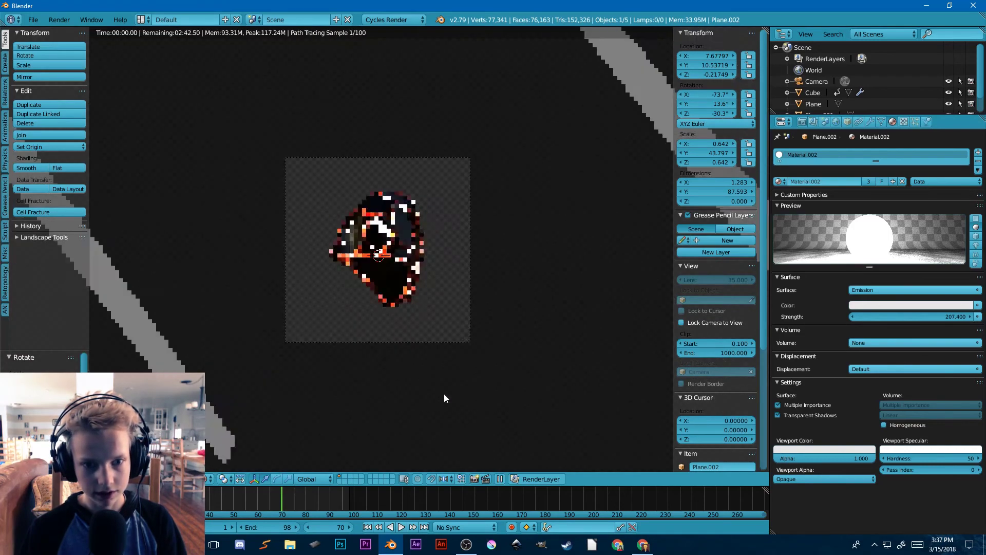
pyautogui.press('s')
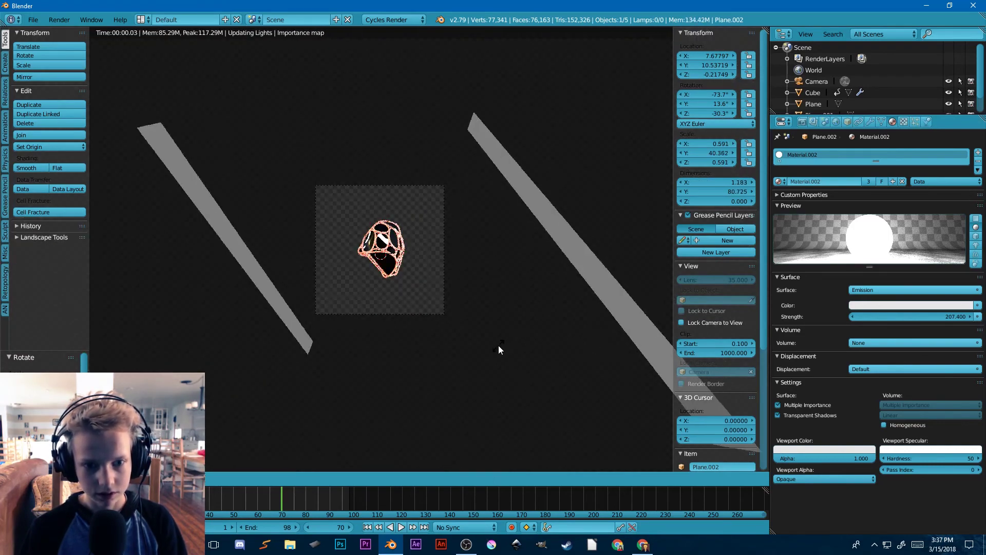
pyautogui.click(497, 345)
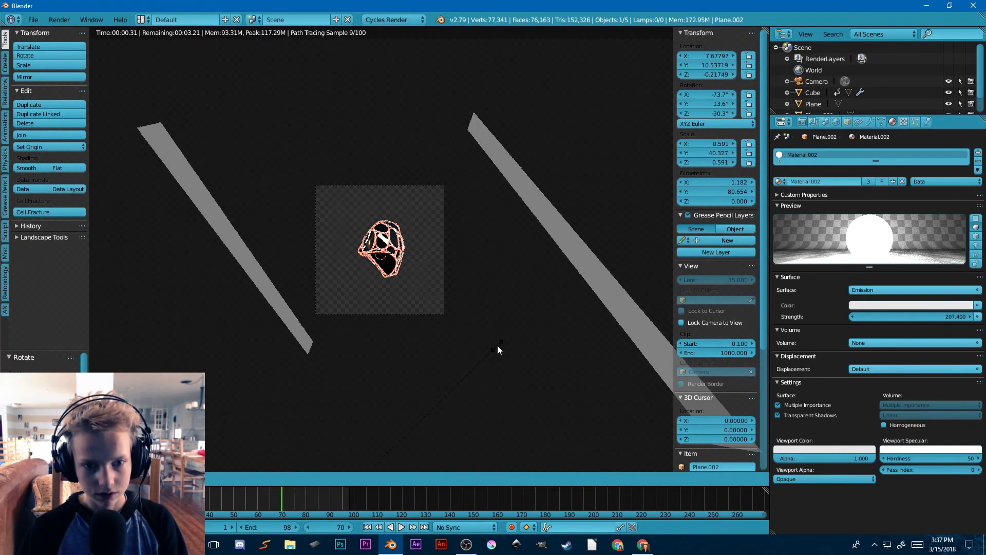
# Inspect the rendered reflections up close and set the light planes' emission strength to 15.6
pyautogui.scroll(4, 340, 317)
pyautogui.moveTo(389, 327); pyautogui.dragTo(331, 280, button='middle')
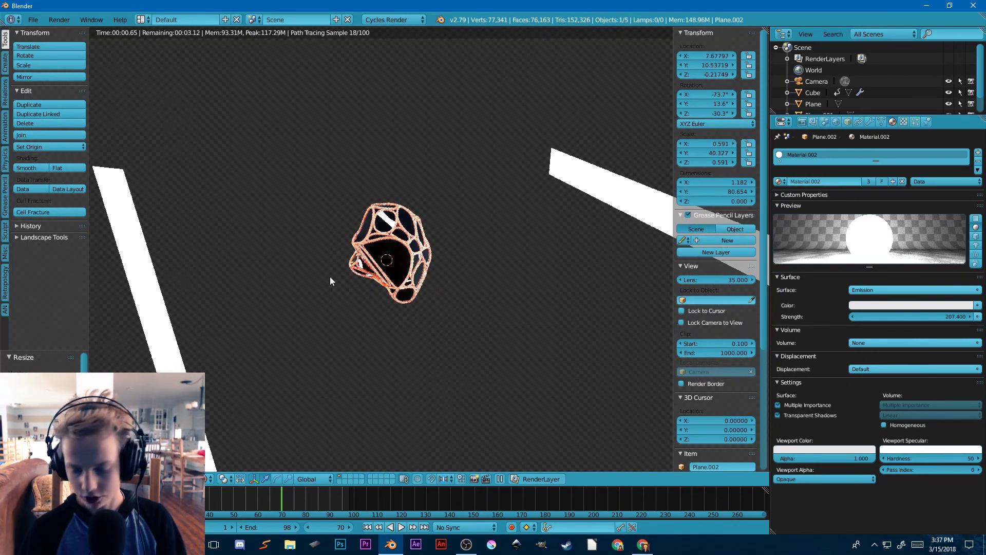
pyautogui.press('KP_0')
pyautogui.scroll(5, 383, 277)
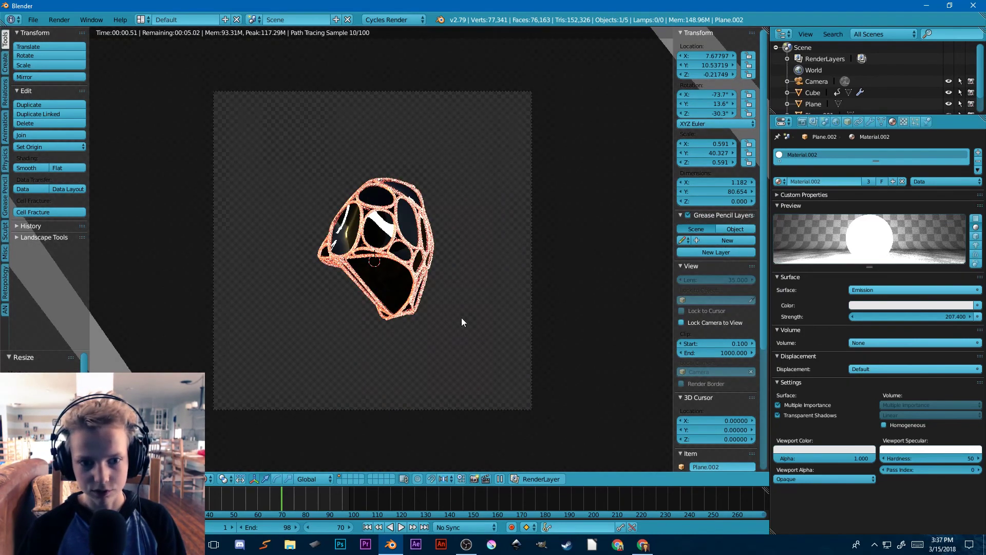
pyautogui.moveTo(936, 316); pyautogui.dragTo(871, 316)
pyautogui.moveTo(936, 317); pyautogui.dragTo(899, 317)
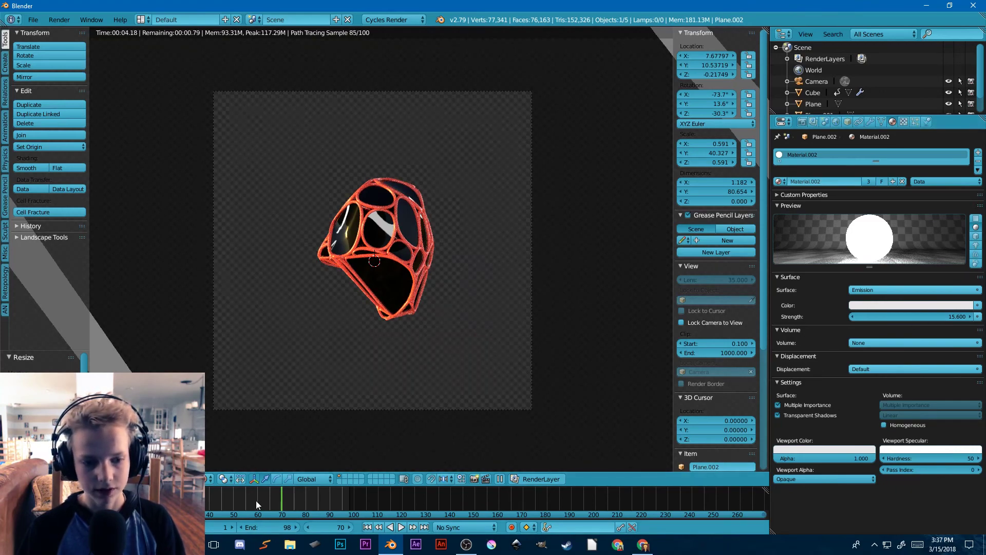
# Scrub the animation to frame 60 and view the light planes around the object from farther away
pyautogui.moveTo(205, 498); pyautogui.dragTo(258, 498)
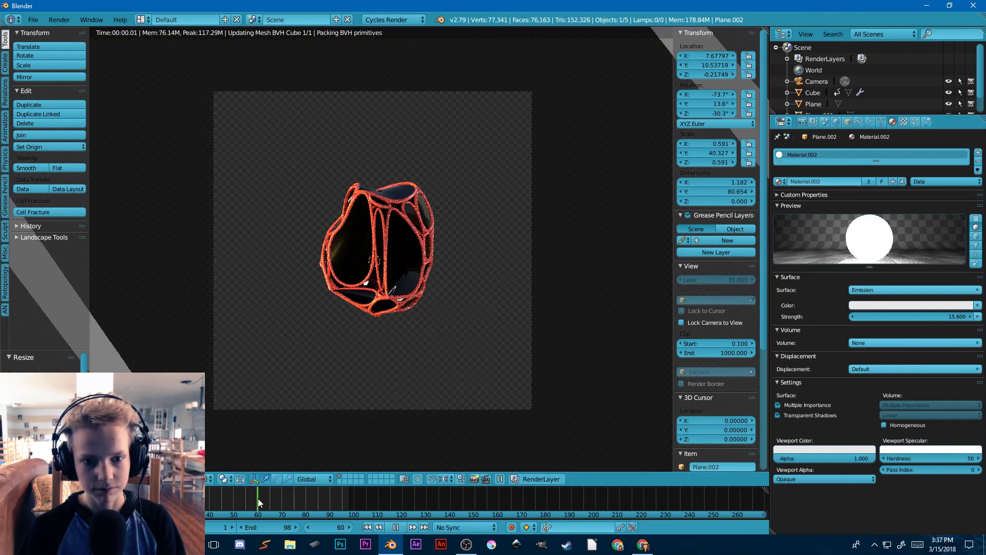
pyautogui.moveTo(318, 303); pyautogui.dragTo(367, 396, button='middle')
pyautogui.scroll(-5, 366, 397)
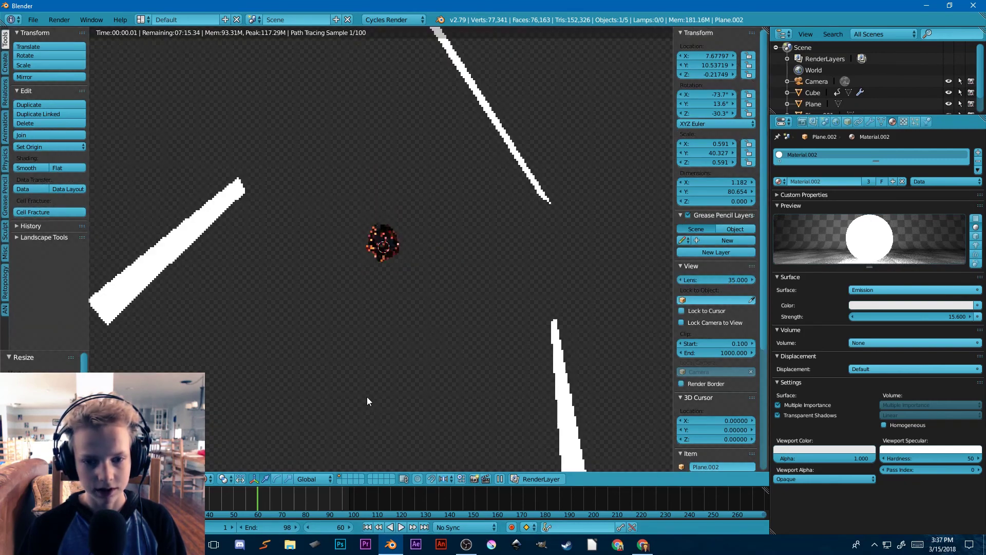
# Duplicate the rear light plane in solid shading, placing the copy at about -0.60, 0.24, -14.00 rotated to about -33.3°, 33.2°, 159°
pyautogui.click(209, 480)
pyautogui.click(218, 441)
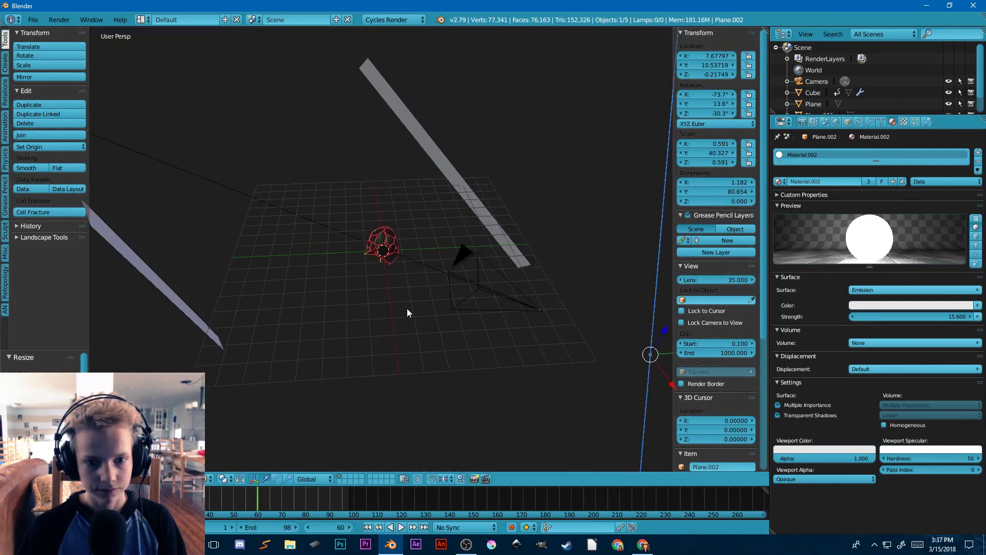
pyautogui.rightClick(470, 207)
pyautogui.moveTo(469, 207)
pyautogui.mouseDown(button='middle')
pyautogui.moveTo(479, 289)
pyautogui.moveTo(450, 265)
pyautogui.mouseUp(button='middle')
pyautogui.hotkey('shift', 'd')
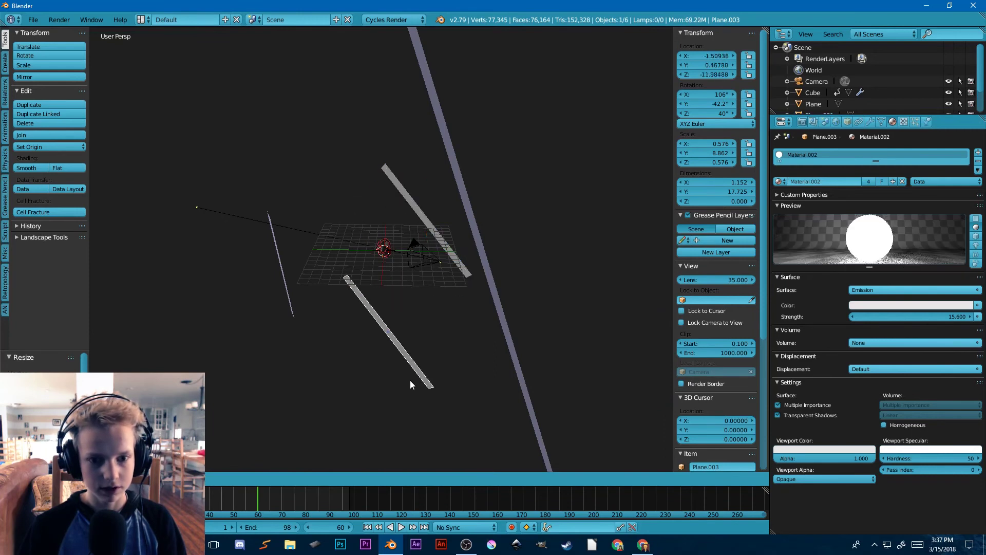
pyautogui.click(422, 385)
pyautogui.press('r')
pyautogui.click(526, 273)
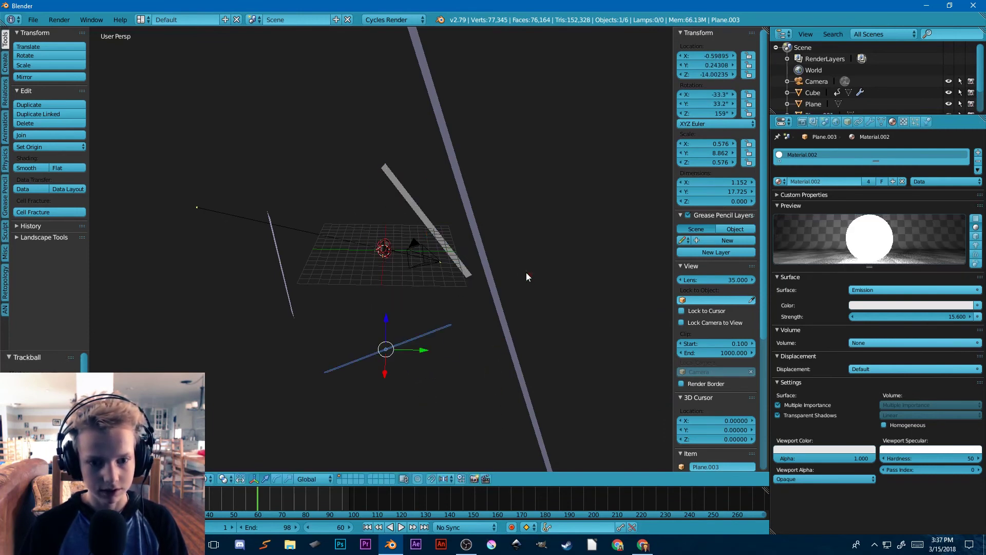
# Move the duplicated light plane to about 6.30, -1.80, -8.61 and check it from the camera view
pyautogui.moveTo(526, 272); pyautogui.dragTo(364, 349, button='middle')
pyautogui.press('g')
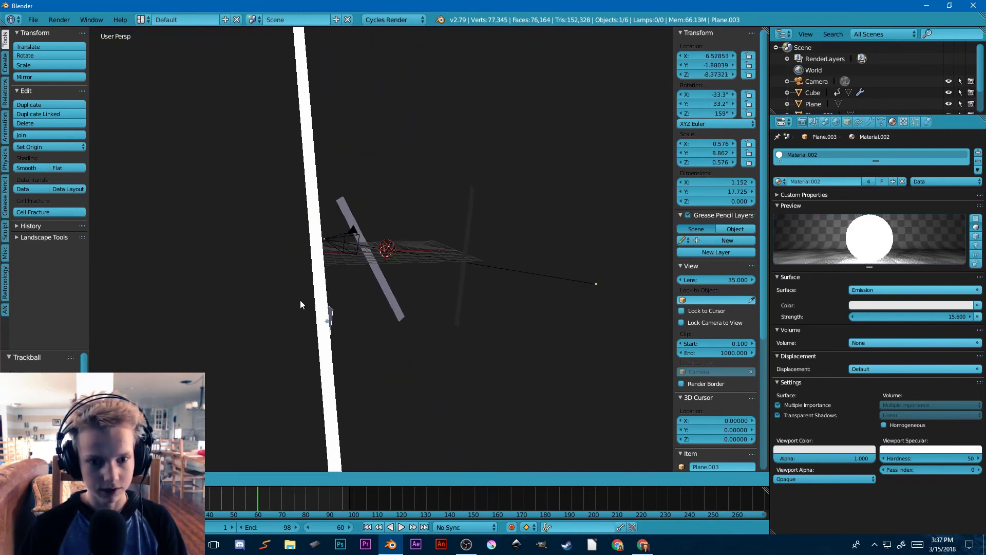
pyautogui.click(302, 302)
pyautogui.moveTo(302, 302); pyautogui.dragTo(423, 319, button='middle')
pyautogui.press('KP_0')
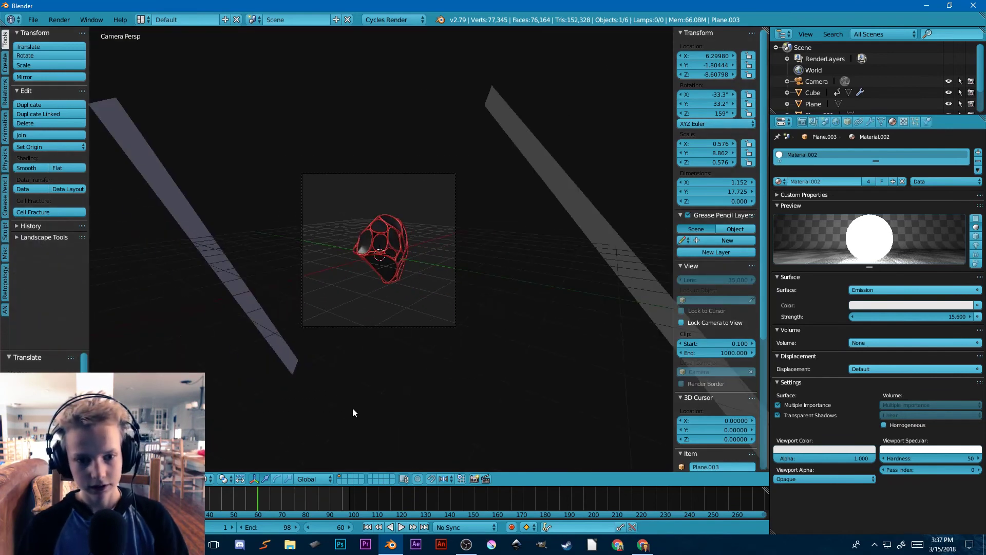
# Preview the object in rendered shading up close and scrub the animation to frame 51 to examine the new reflections
pyautogui.click(208, 479)
pyautogui.click(222, 408)
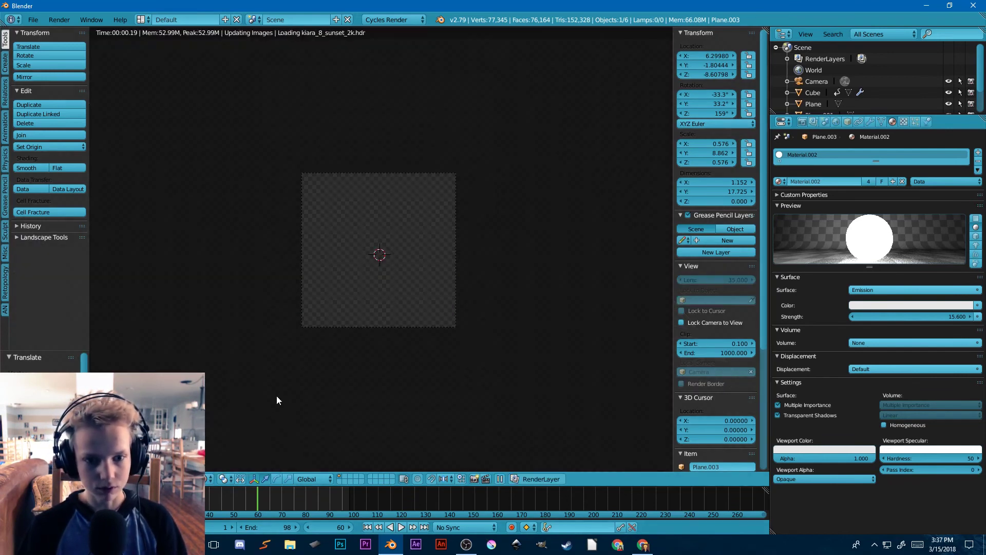
pyautogui.scroll(4, 339, 329)
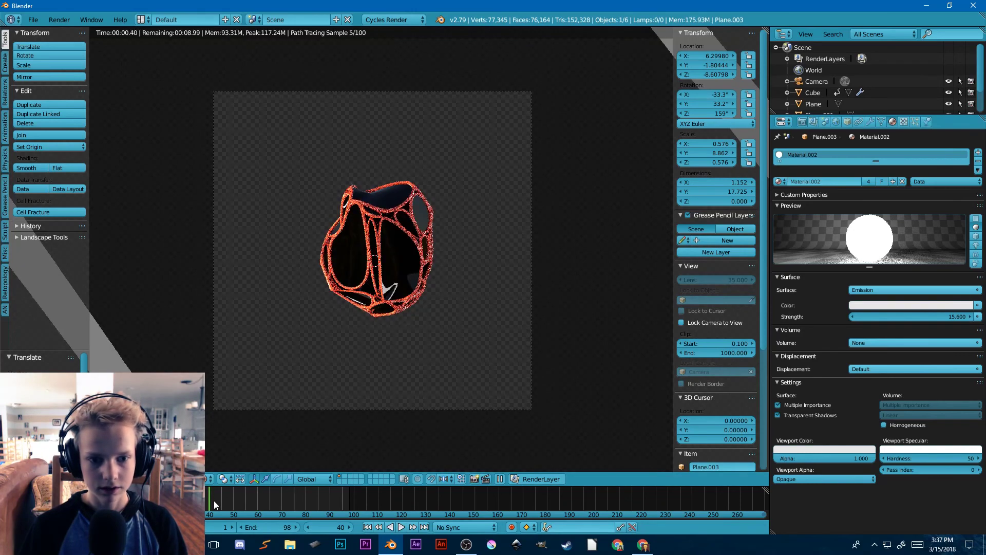
pyautogui.moveTo(213, 499); pyautogui.dragTo(237, 495)
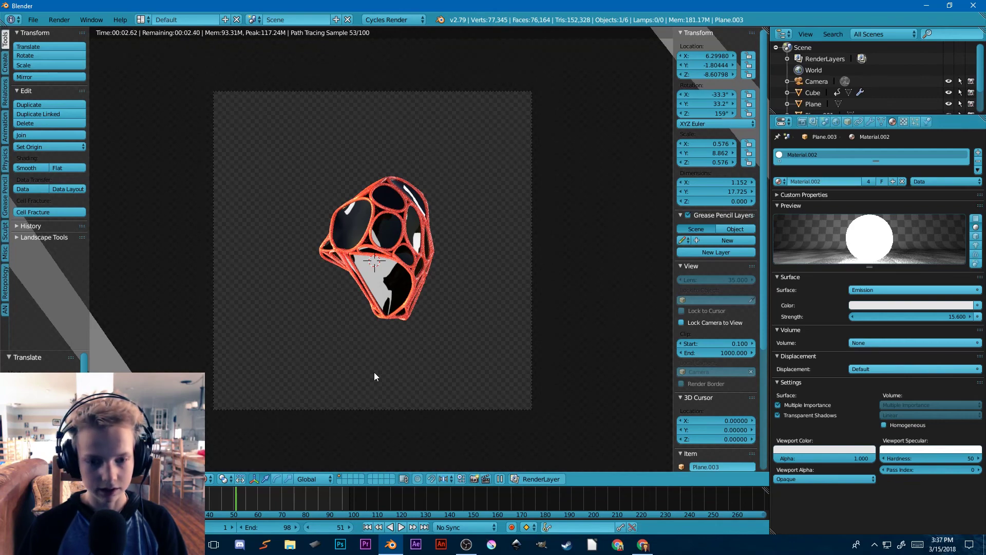
# Scale the duplicated light plane to about 0.564, 8.681, 0.564 and move it to about 6.19, -1.30, -9.67
pyautogui.press('g')
pyautogui.click(477, 381)
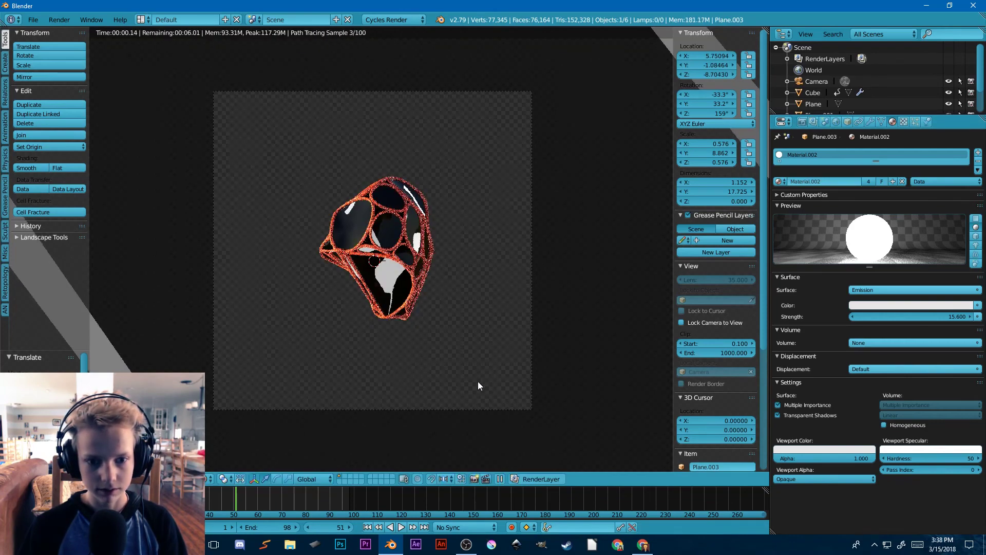
pyautogui.press('s')
pyautogui.click(533, 365)
pyautogui.press('g')
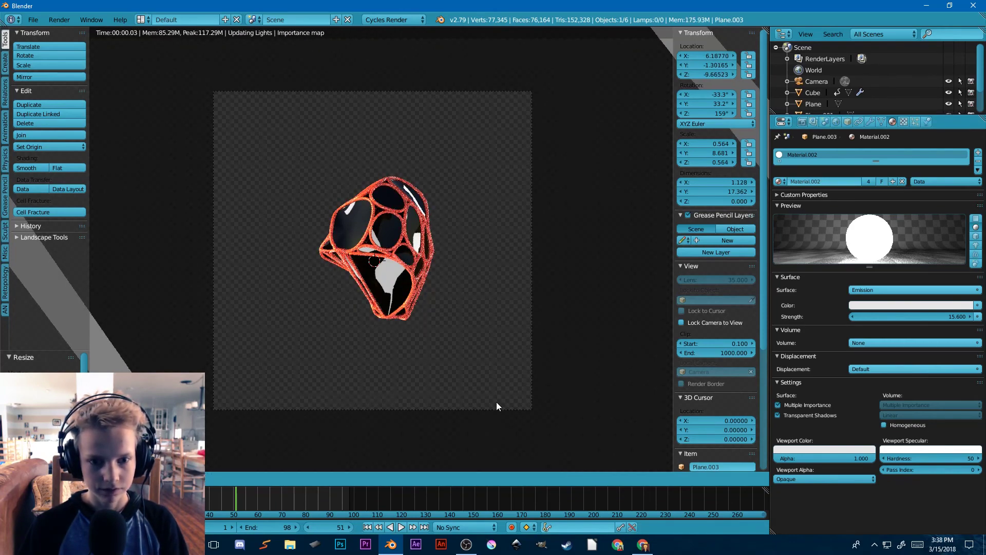
pyautogui.click(491, 405)
# Reposition the duplicated light plane at about 9.45, -2.40, -10.95, checking its reflections on the object from the camera view
pyautogui.moveTo(385, 404); pyautogui.dragTo(472, 414, button='middle')
pyautogui.press('g')
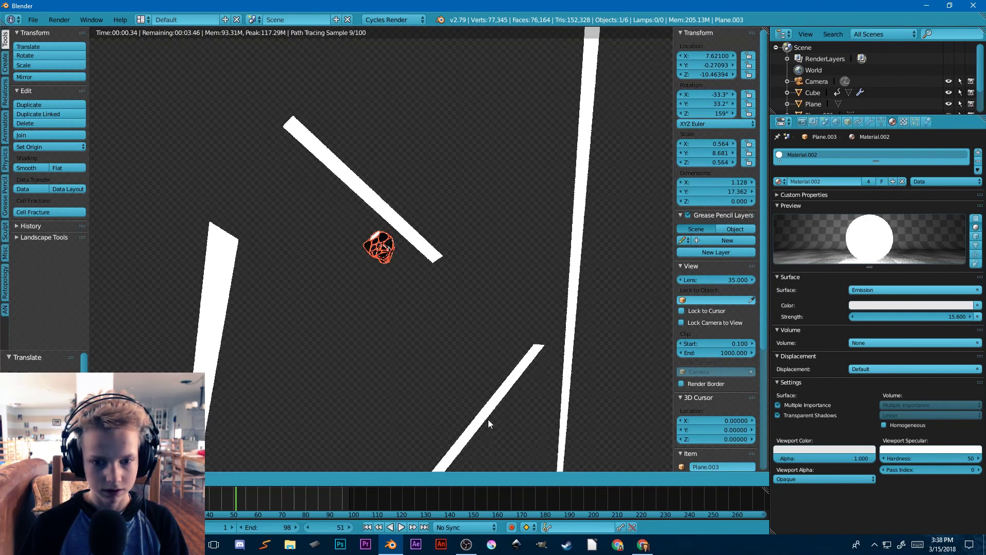
pyautogui.click(488, 419)
pyautogui.press('KP_0')
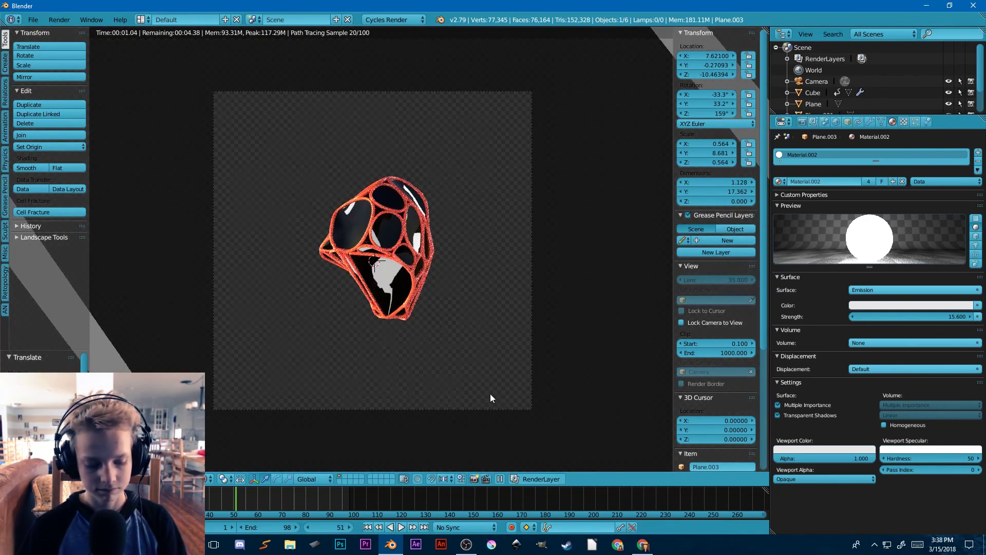
pyautogui.press('g')
pyautogui.click(258, 469)
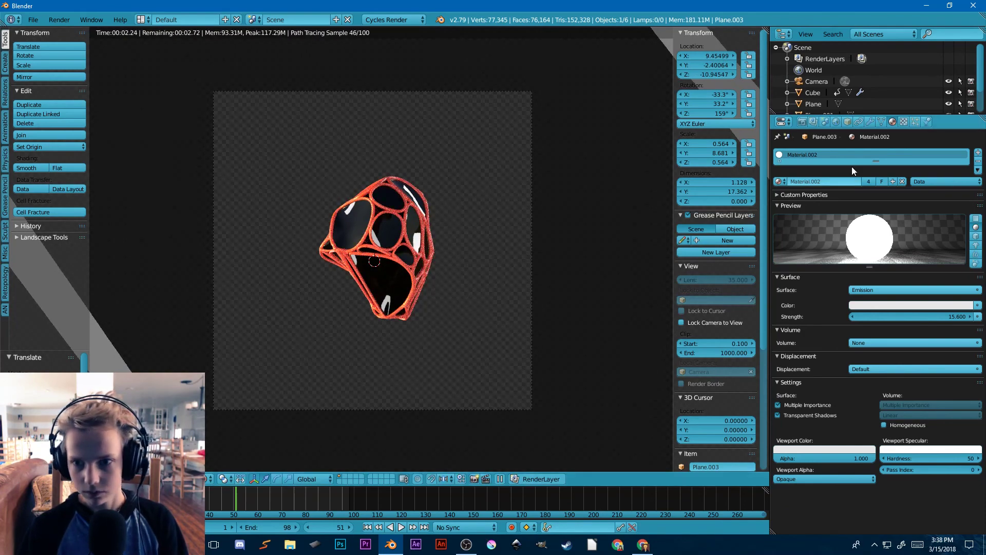
# Set the world's environment texture strength to 0.200 and play the animation to frame 61
pyautogui.click(837, 122)
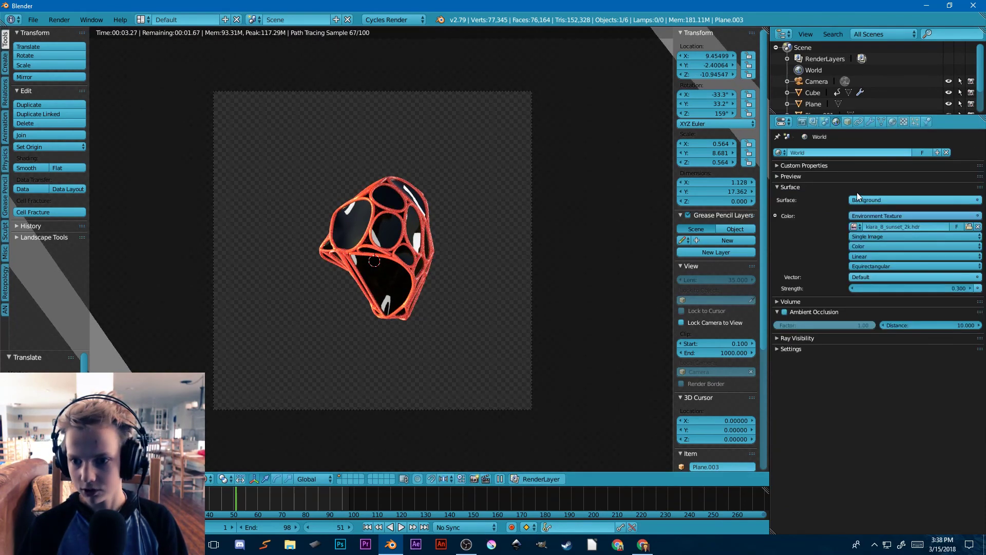
pyautogui.click(852, 289)
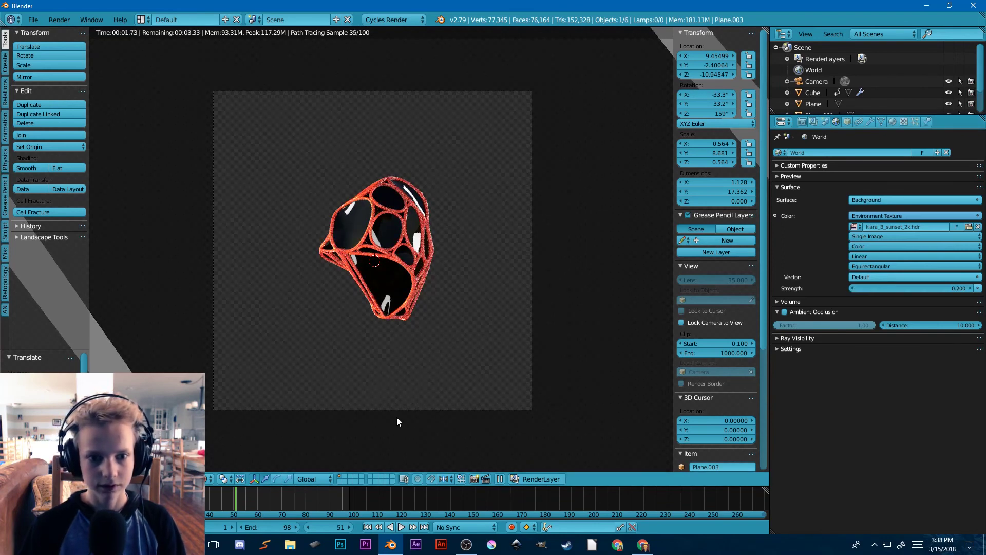
pyautogui.hotkey('alt', 'a')
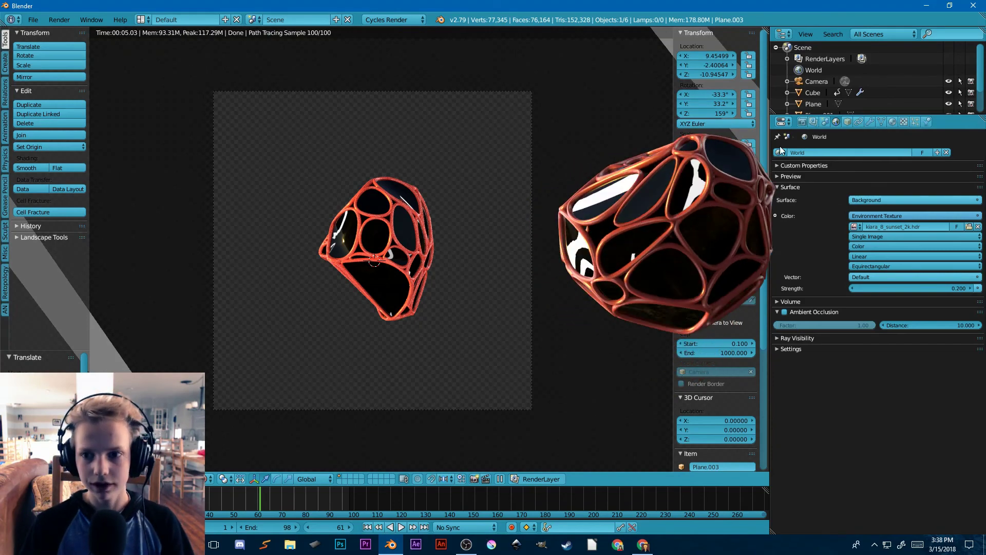
# Select the cage object and review its full modifier stack from the first Subsurf to the last
pyautogui.click(804, 122)
pyautogui.click(848, 122)
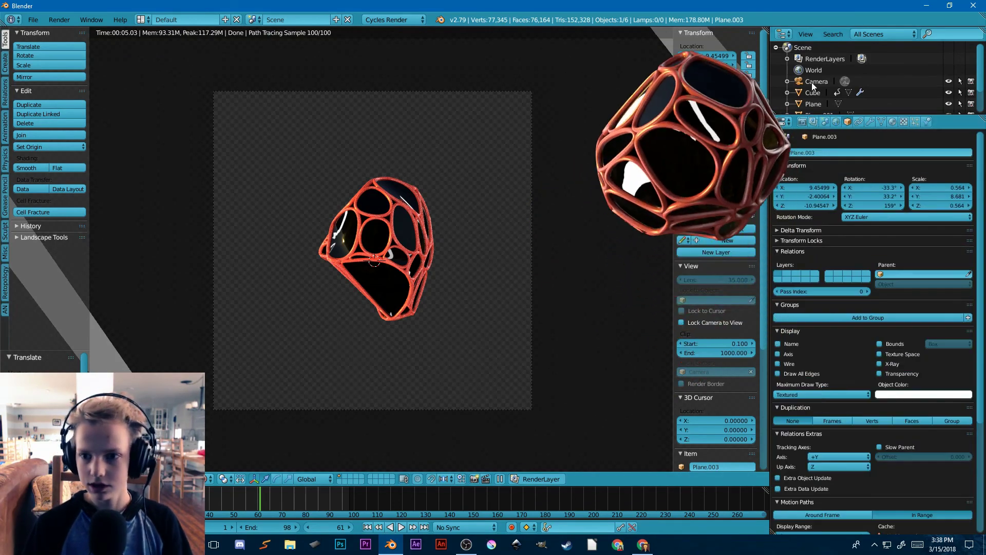
pyautogui.scroll(-2, 811, 82)
pyautogui.click(869, 121)
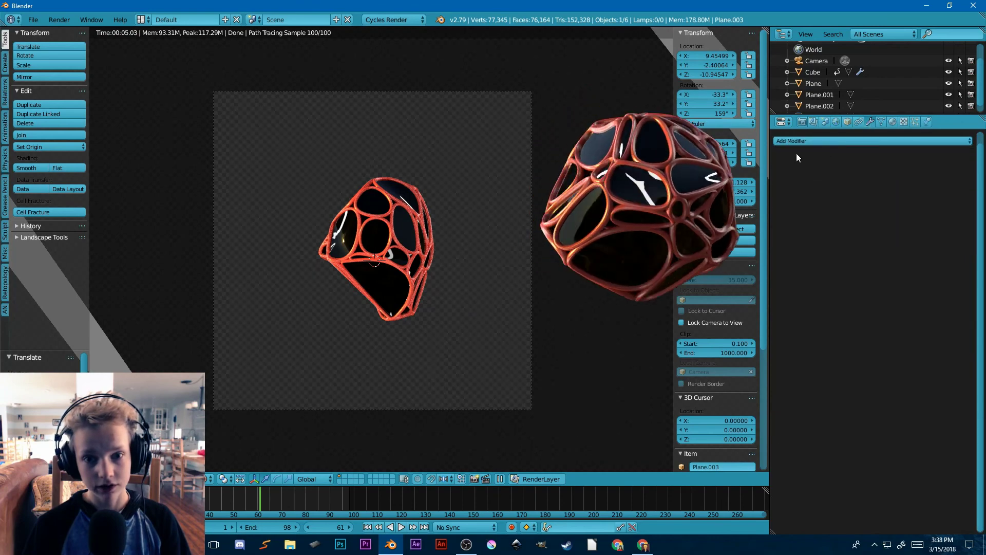
pyautogui.rightClick(361, 241)
pyautogui.scroll(-9, 885, 252)
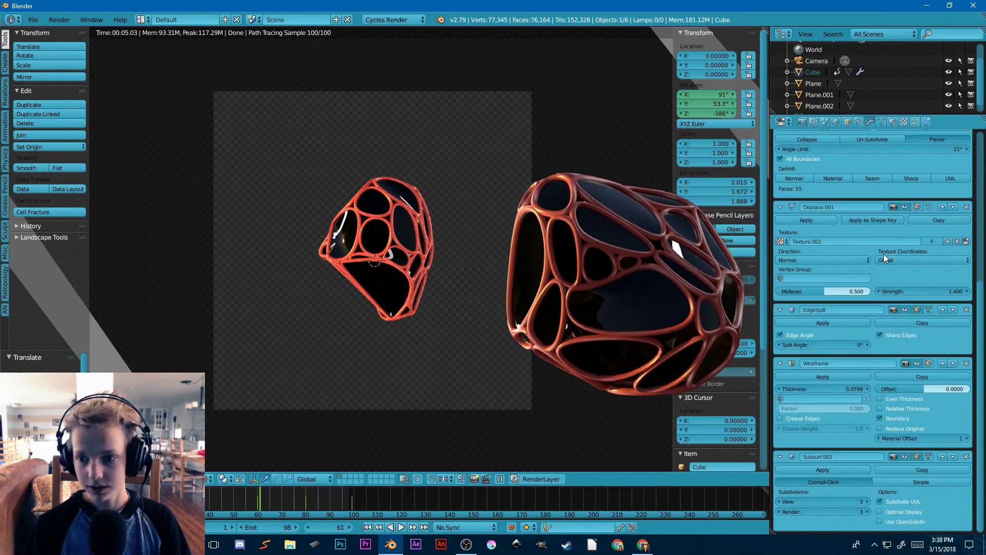
pyautogui.scroll(8, 884, 254)
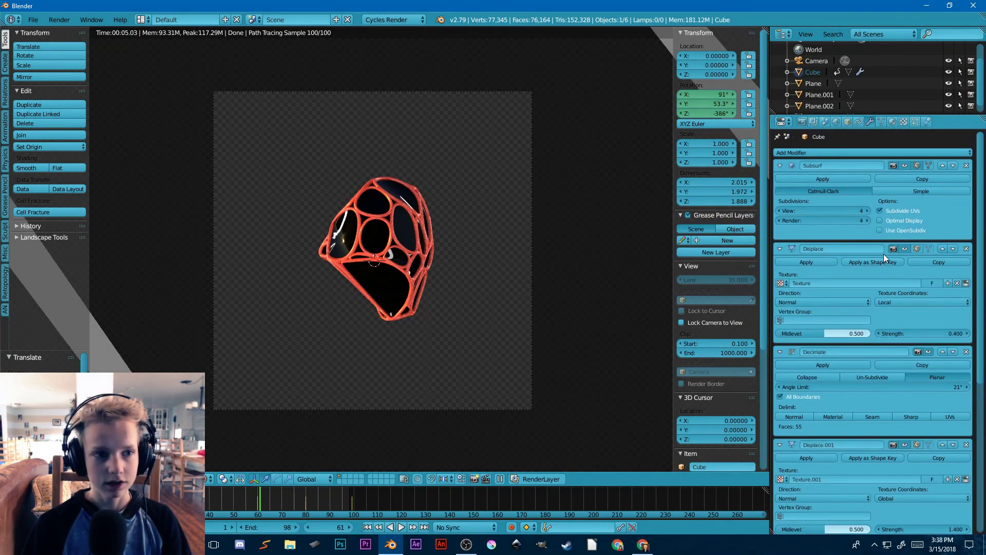